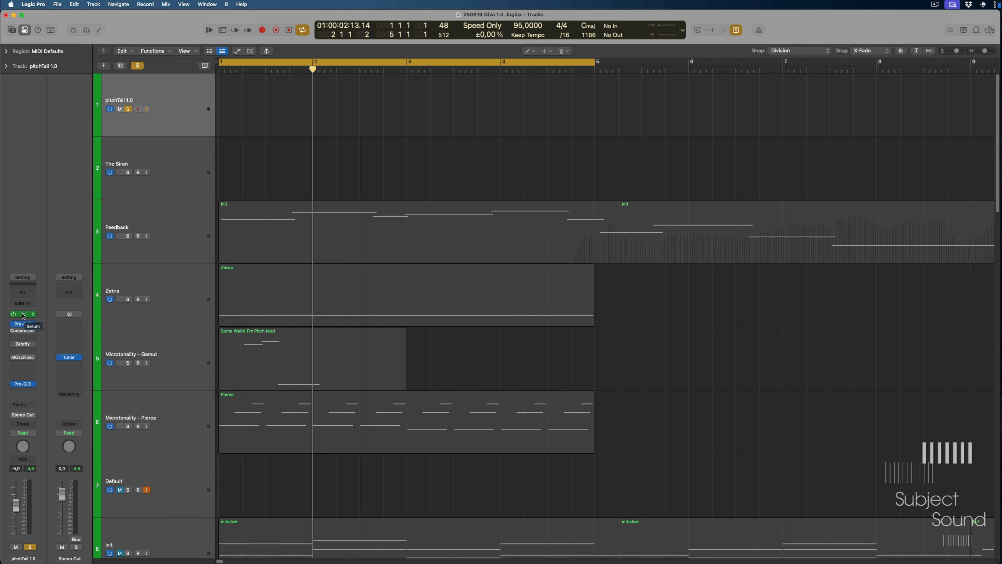
Open Serum on the pitchTail 1.0 track and compare the Env 1 and Env 2 shapes at different time scales
click(24, 315)
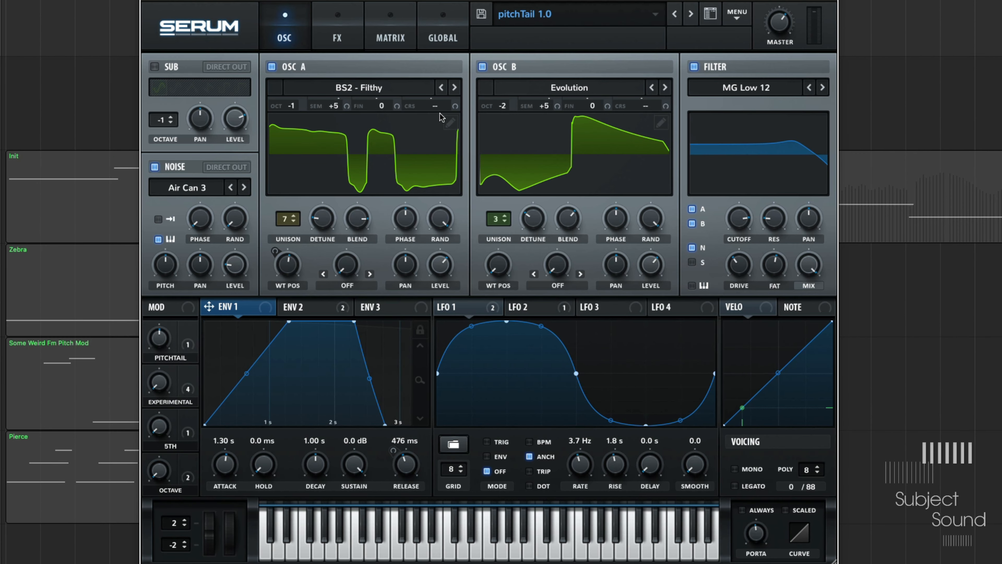
click(302, 313)
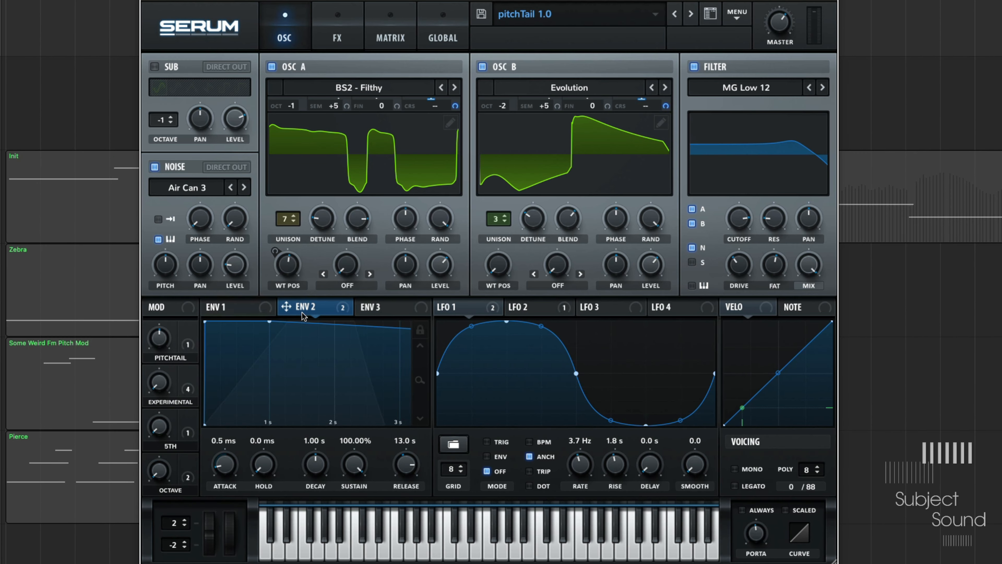
click(422, 381)
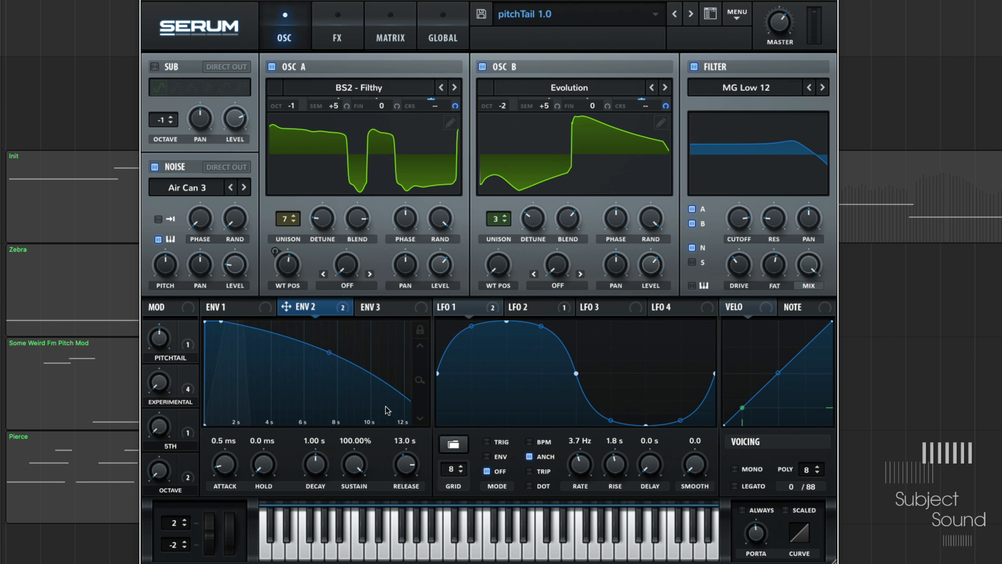
click(226, 310)
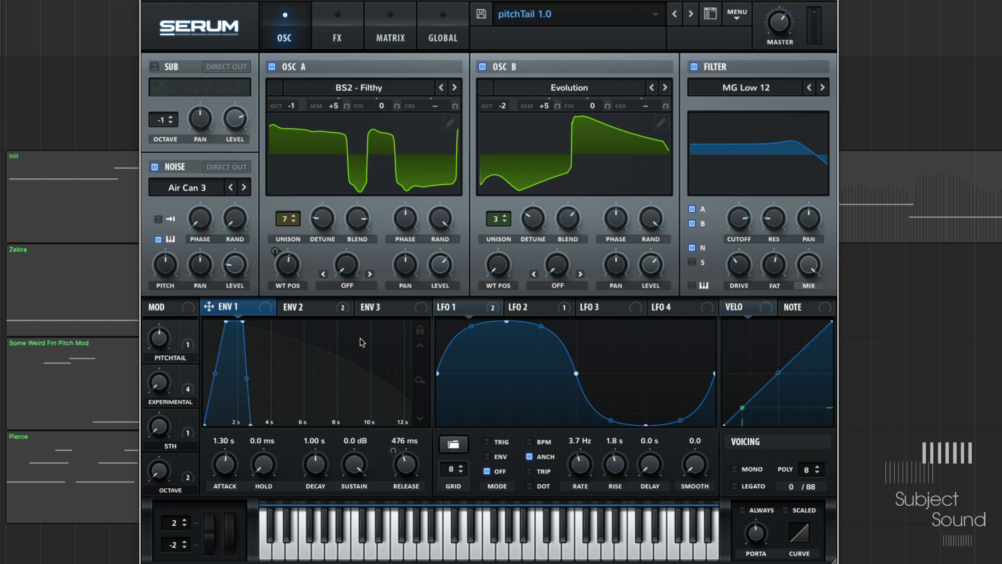
click(421, 380)
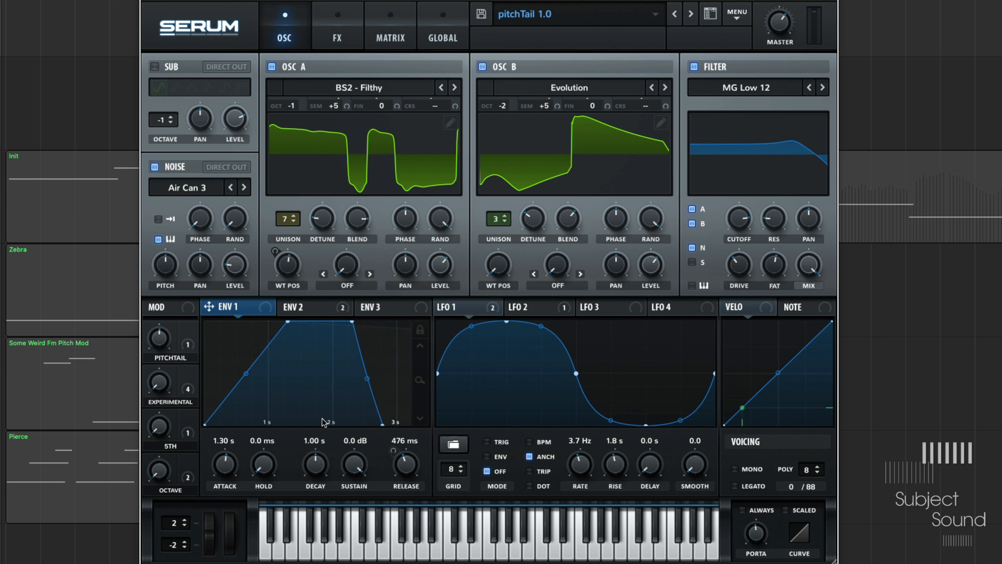
click(318, 312)
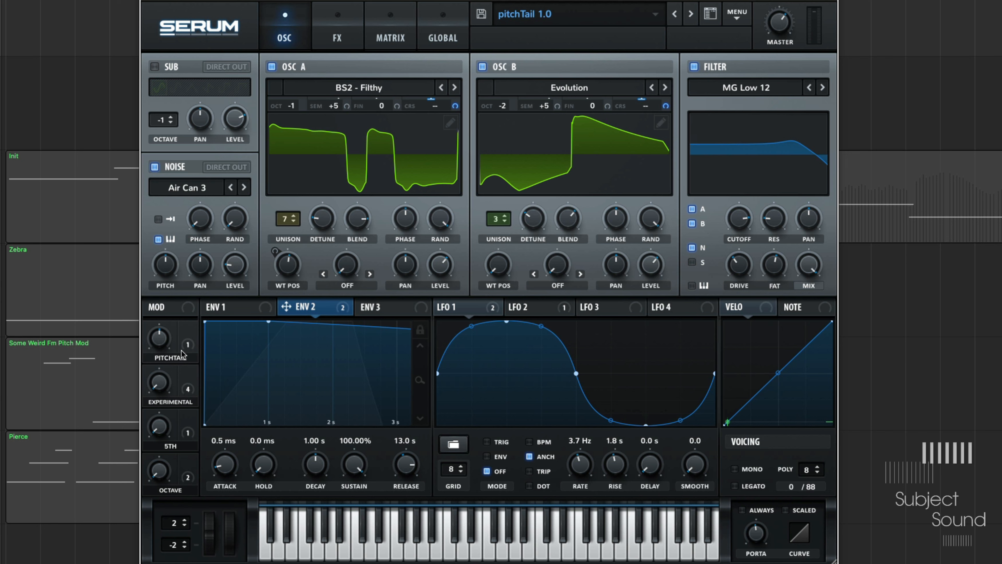
Raise the Pitchtail macro to 74% and display Env 1
drag(165, 339, 174, 321)
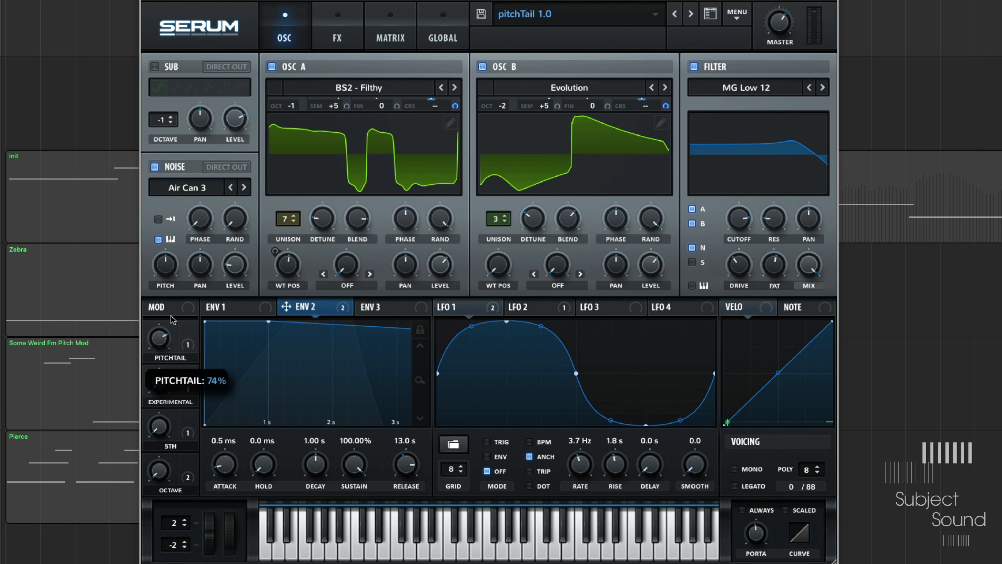
click(229, 306)
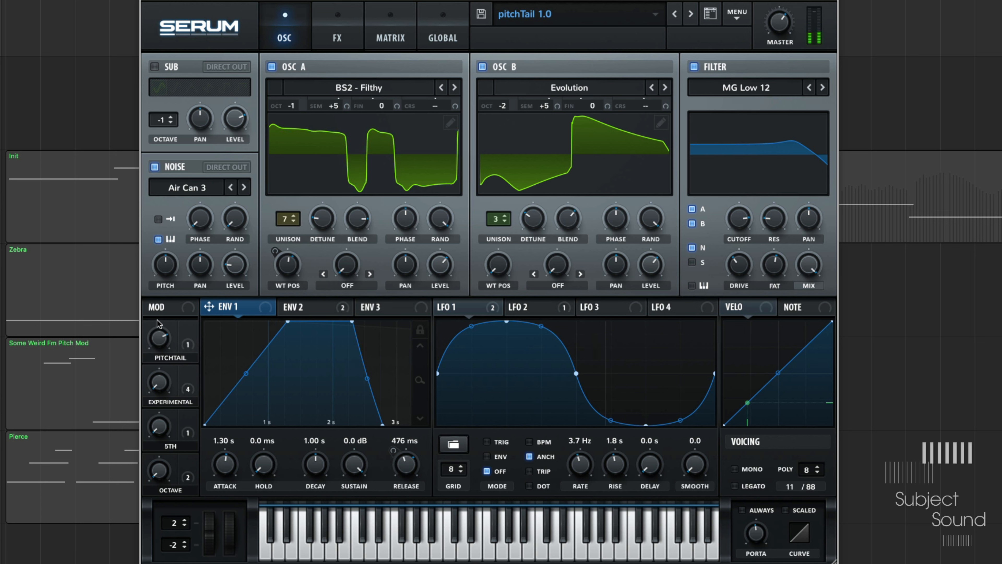
mouse_move(166, 340)
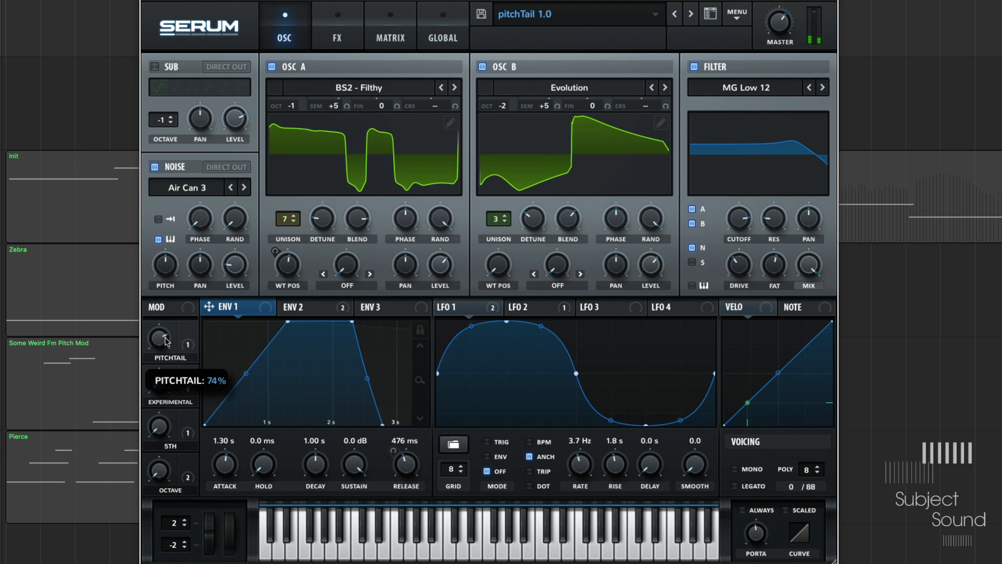
Compare the full release of Env 2 with Env 1 at a wider and a closer time scale
click(304, 306)
drag(419, 380, 431, 350)
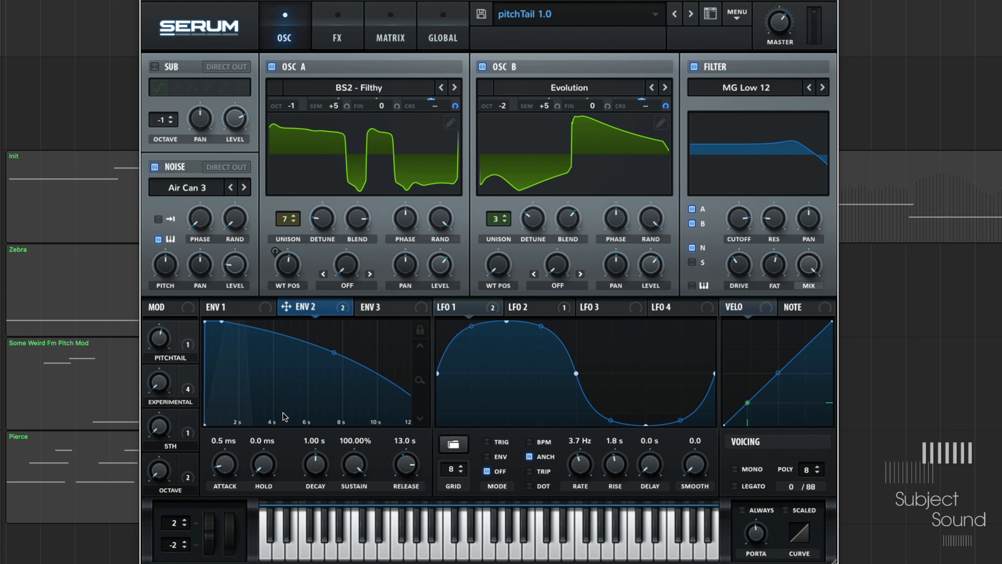
click(222, 311)
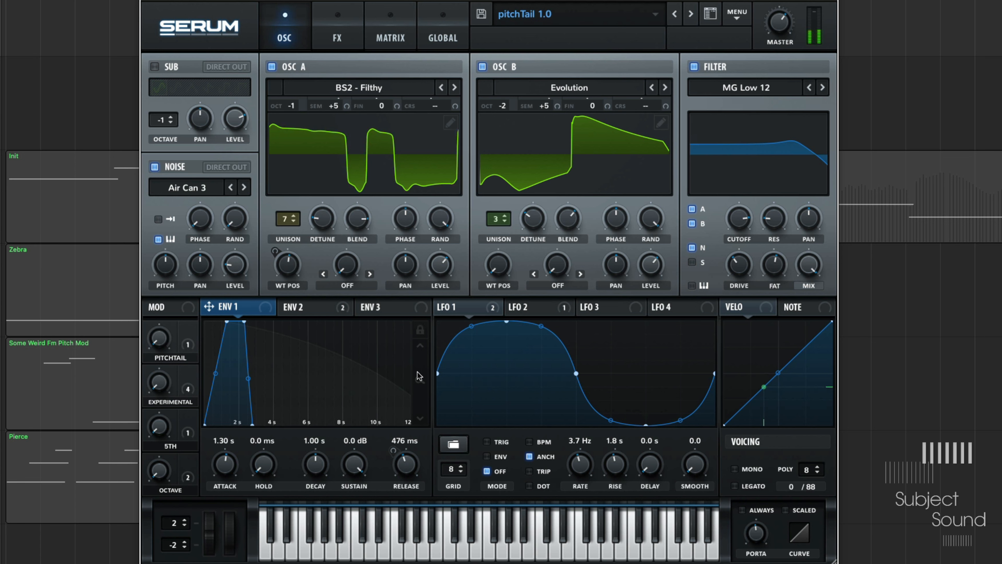
drag(417, 373, 419, 396)
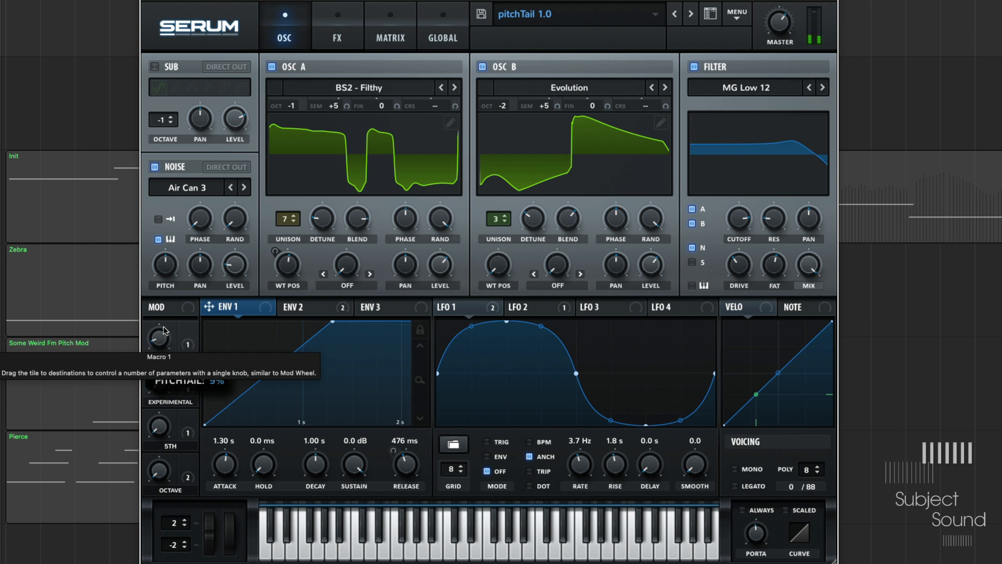
Sweep the Pitchtail macro up and back down to a low setting
drag(166, 334, 179, 273)
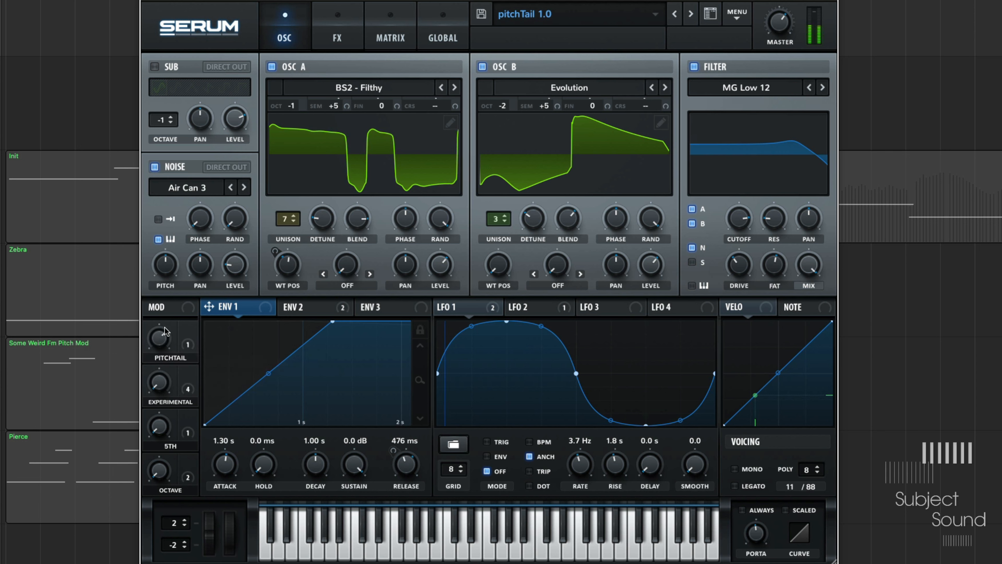
drag(163, 342, 161, 358)
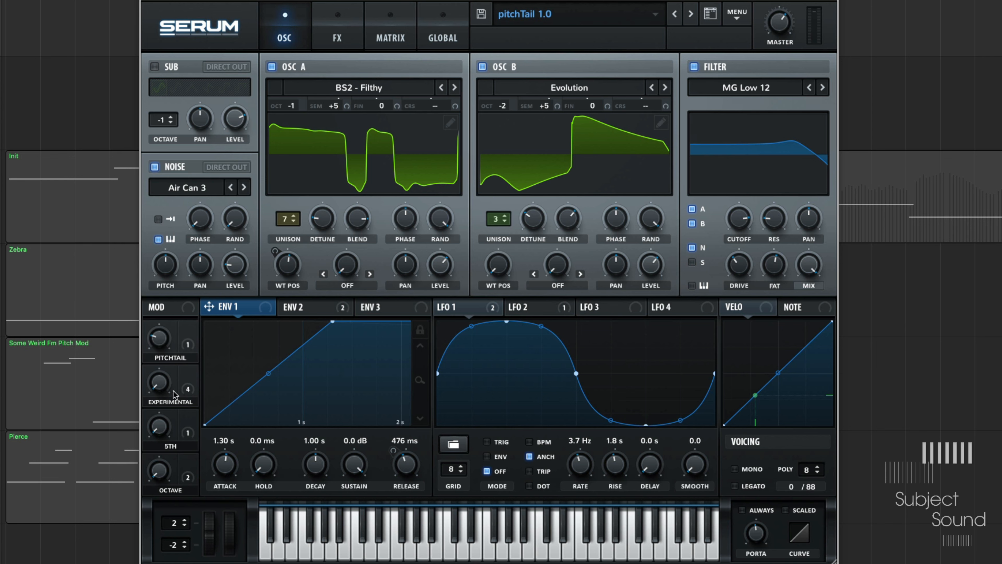
Show the modulation matrix and raise the Experimental and Pitchtail macros
mouse_move(155, 388)
mouse_down()
mouse_move(165, 371)
mouse_move(166, 391)
mouse_up()
click(406, 39)
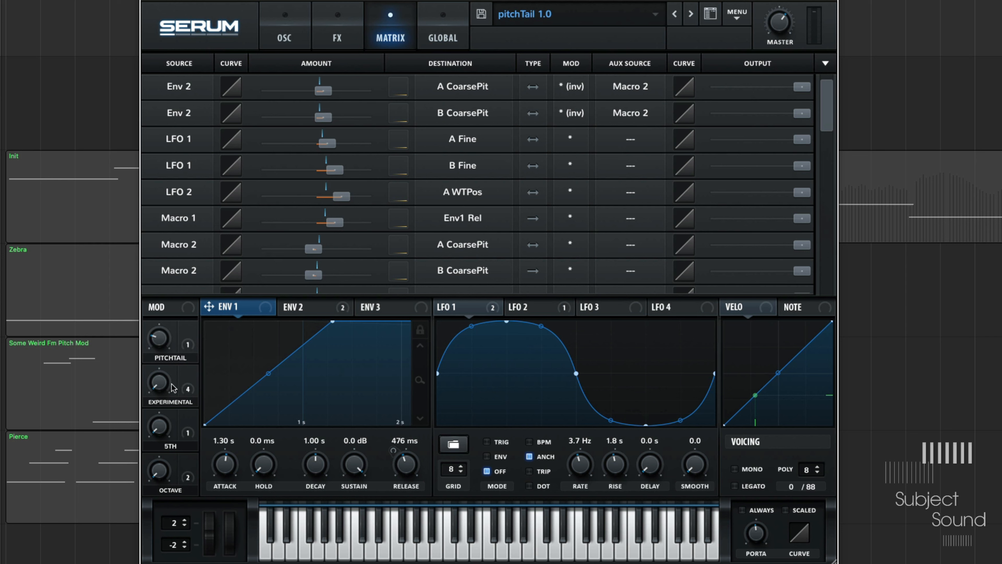
drag(165, 387, 168, 367)
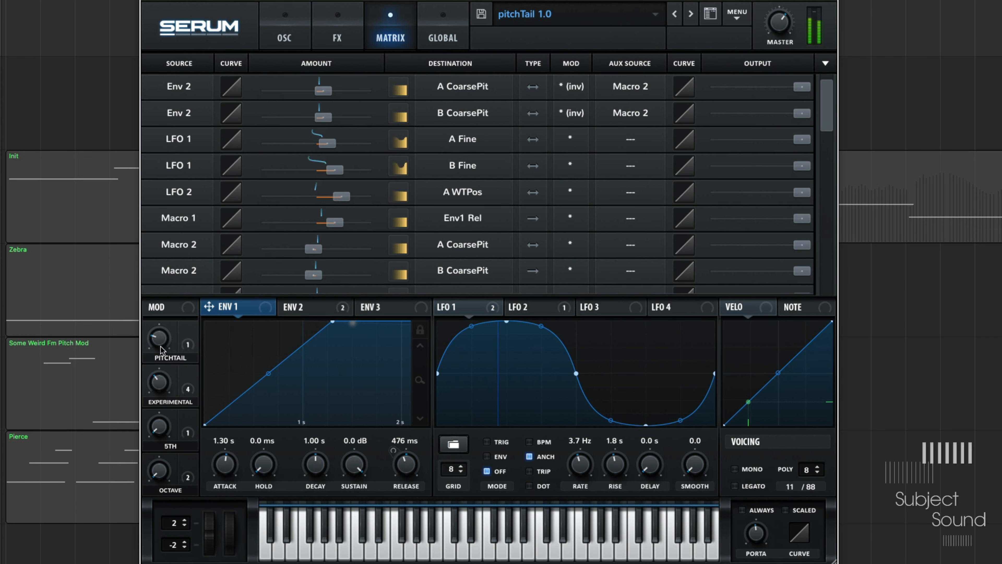
mouse_move(167, 323)
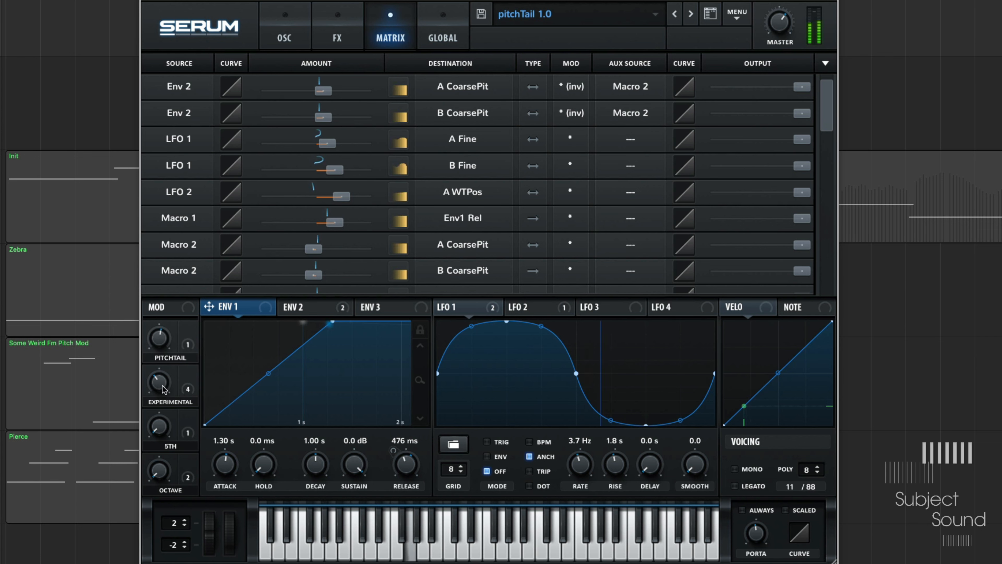
mouse_move(166, 373)
drag(167, 373, 177, 338)
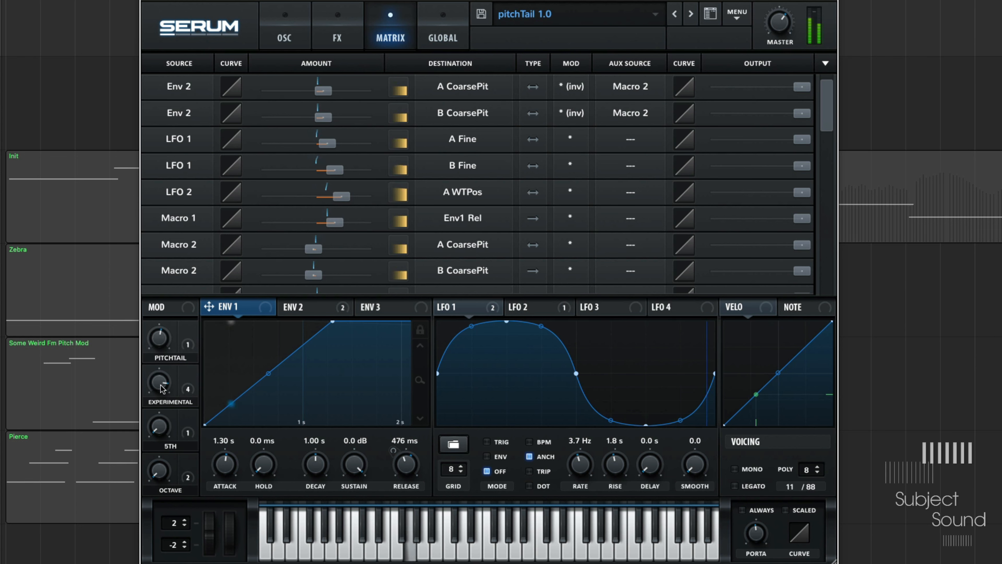
drag(160, 388, 171, 349)
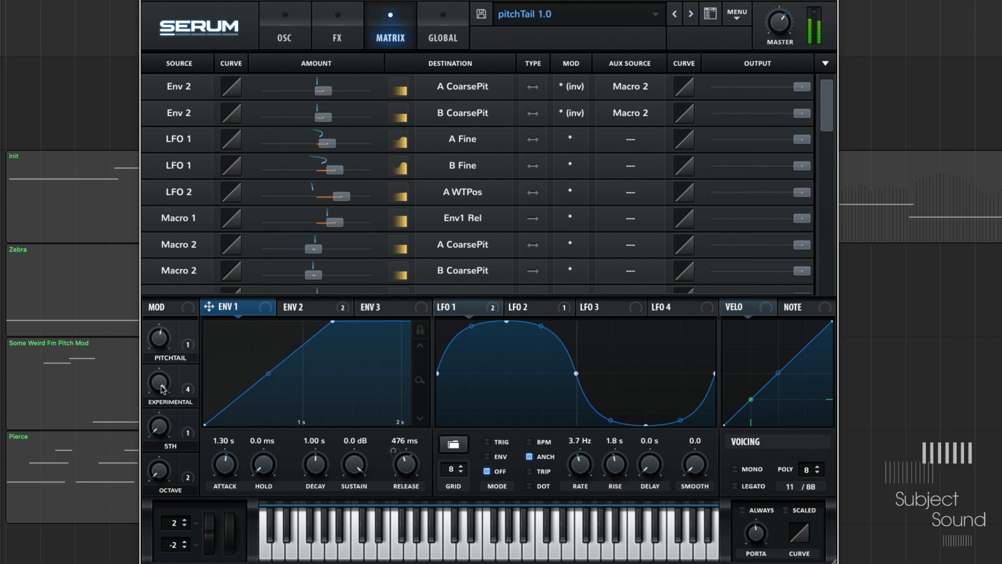
drag(166, 334, 166, 327)
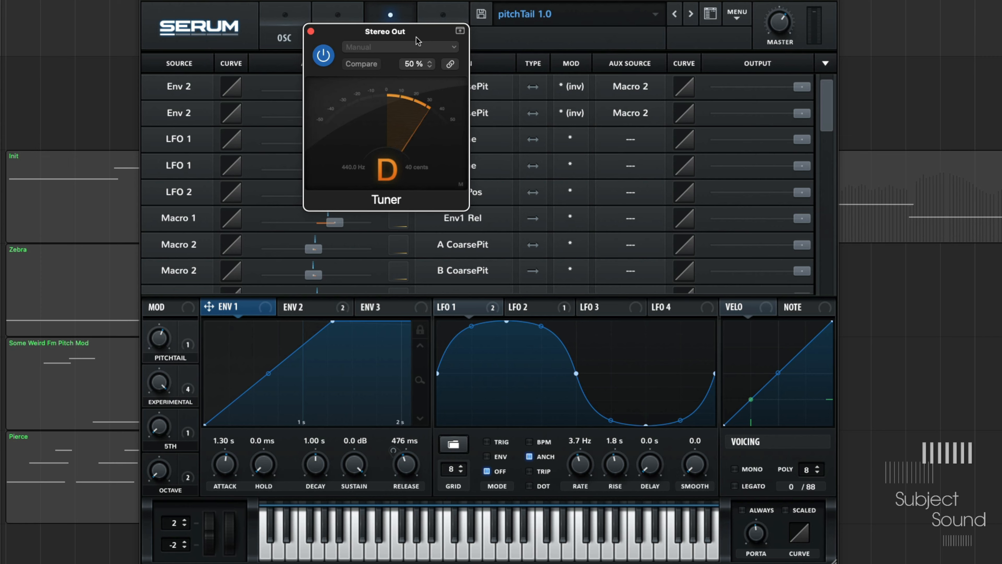
Place the Stereo Out Tuner window beside Serum and lower the Pitchtail macro
drag(416, 35, 965, 70)
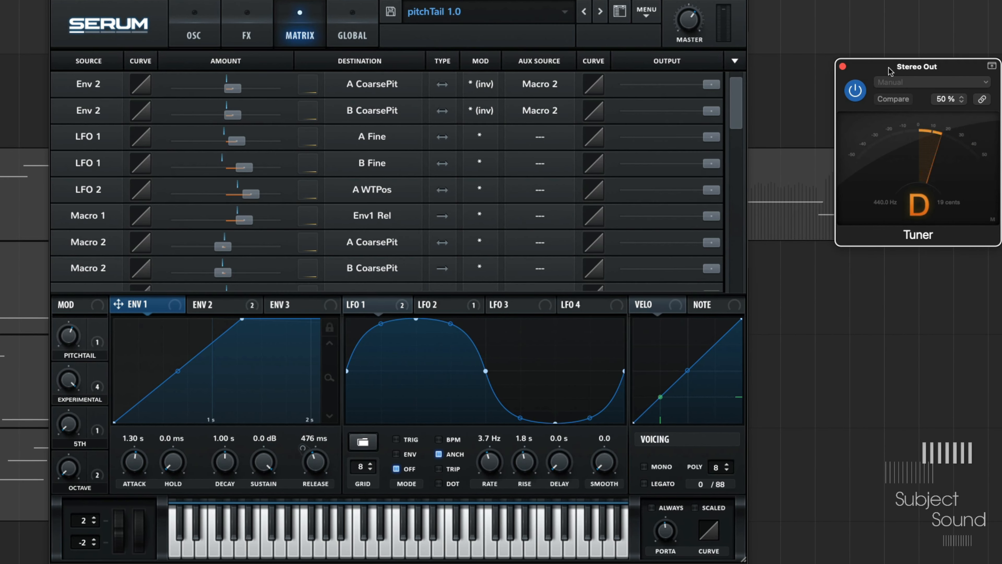
drag(973, 71, 918, 75)
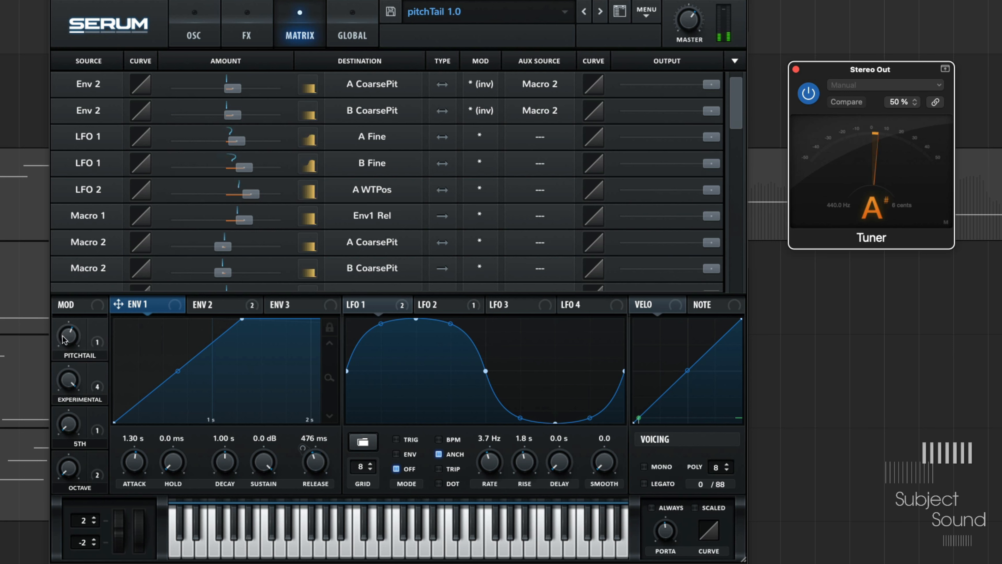
drag(65, 337, 75, 397)
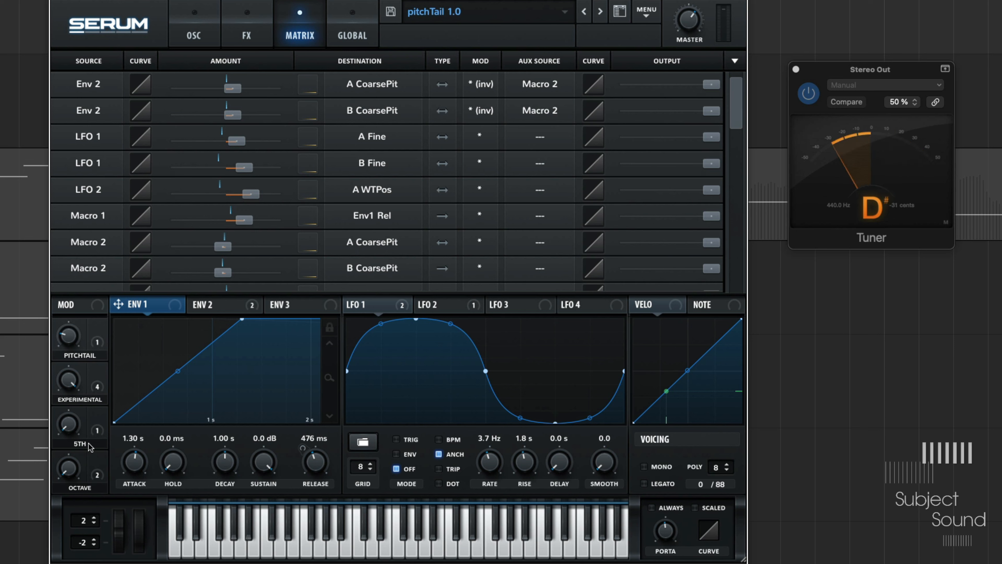
Sweep the Octave macro up and back to its minimum, viewing the Macro 4 routings to A Semi and B Semi
drag(54, 472, 78, 429)
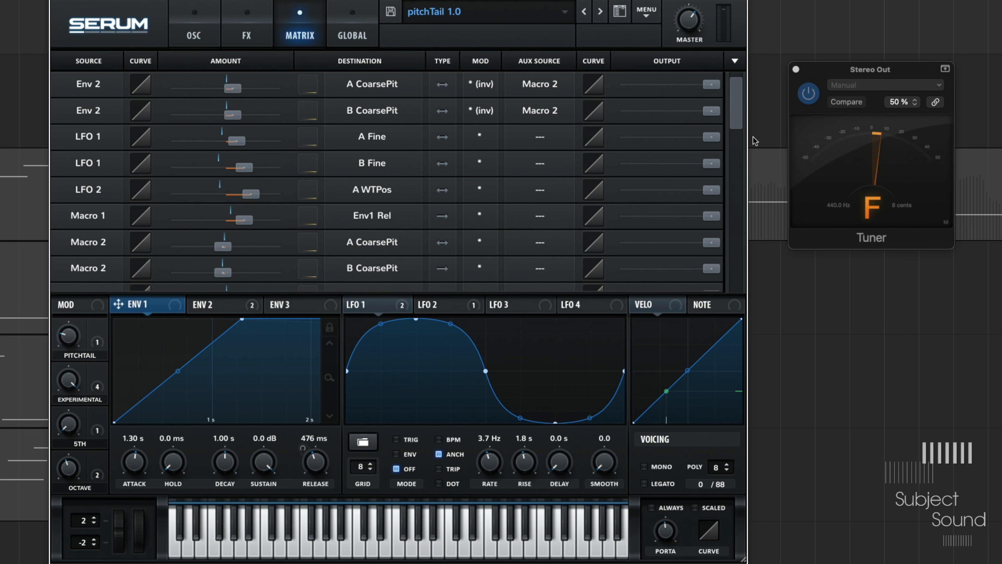
drag(740, 122, 731, 146)
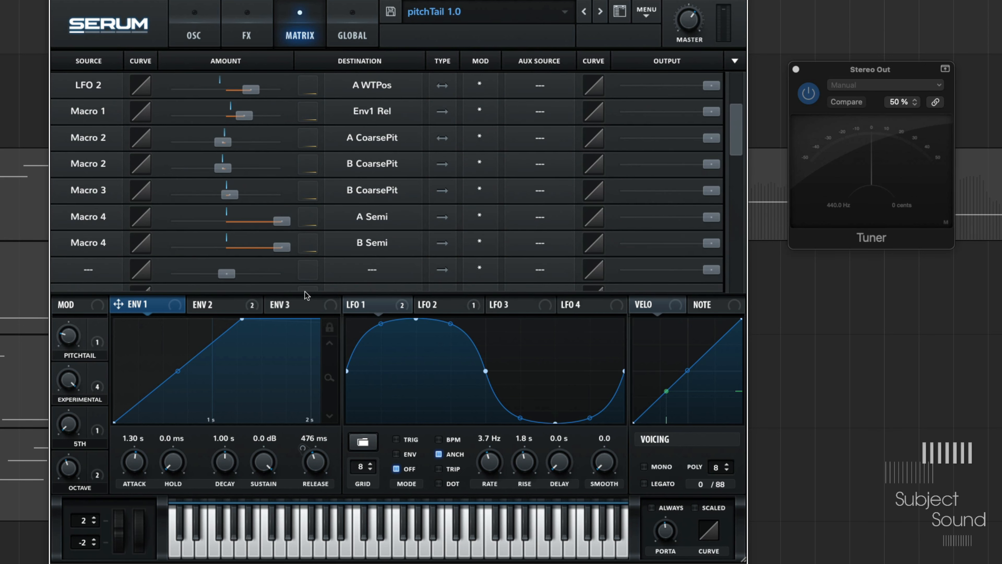
drag(70, 472, 88, 427)
drag(70, 469, 84, 523)
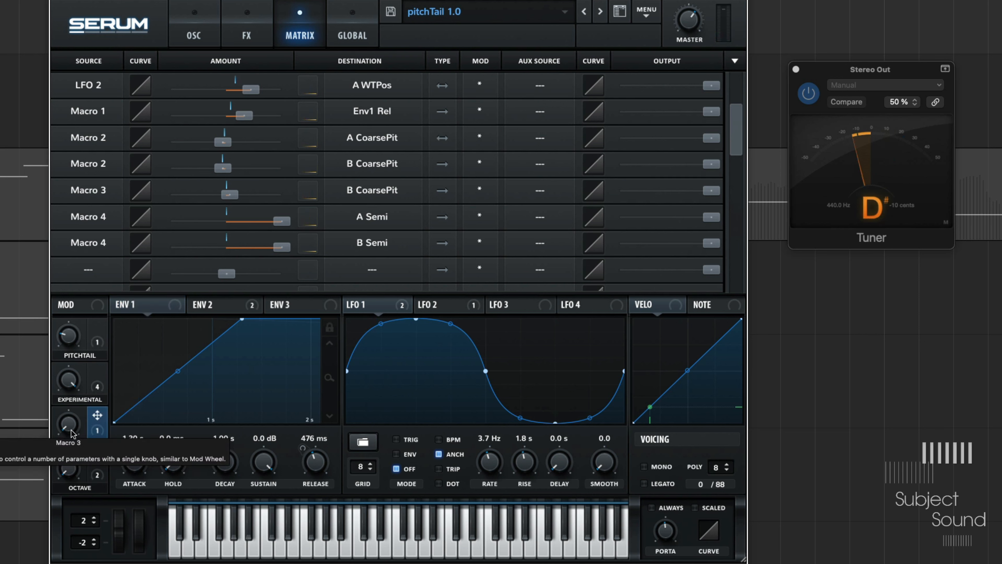
Raise the 5th macro to its maximum and lower the Experimental macro to its minimum
drag(71, 433, 81, 316)
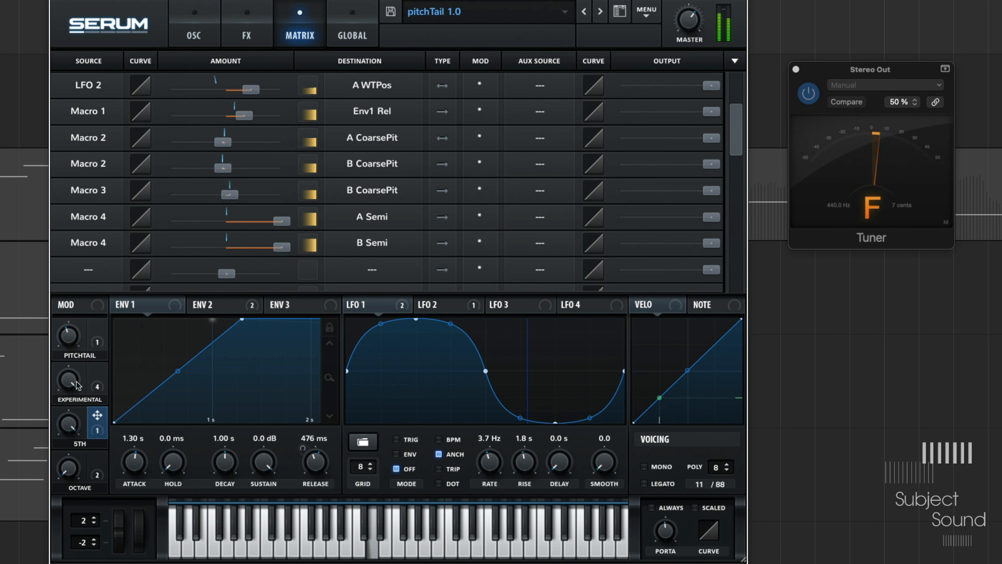
drag(78, 386, 75, 434)
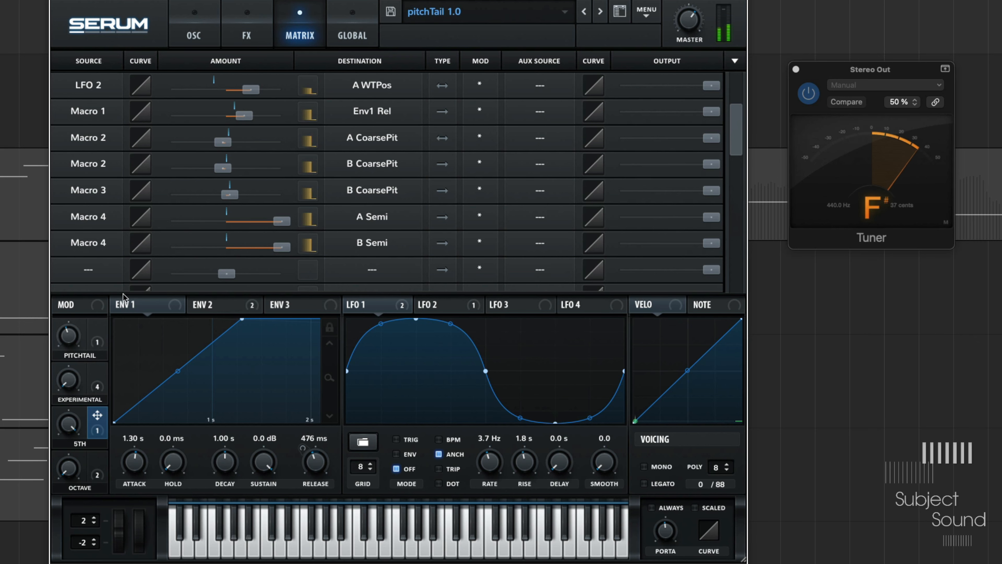
Examine the LFO 2 shape and settings together with the oscillator section
click(414, 305)
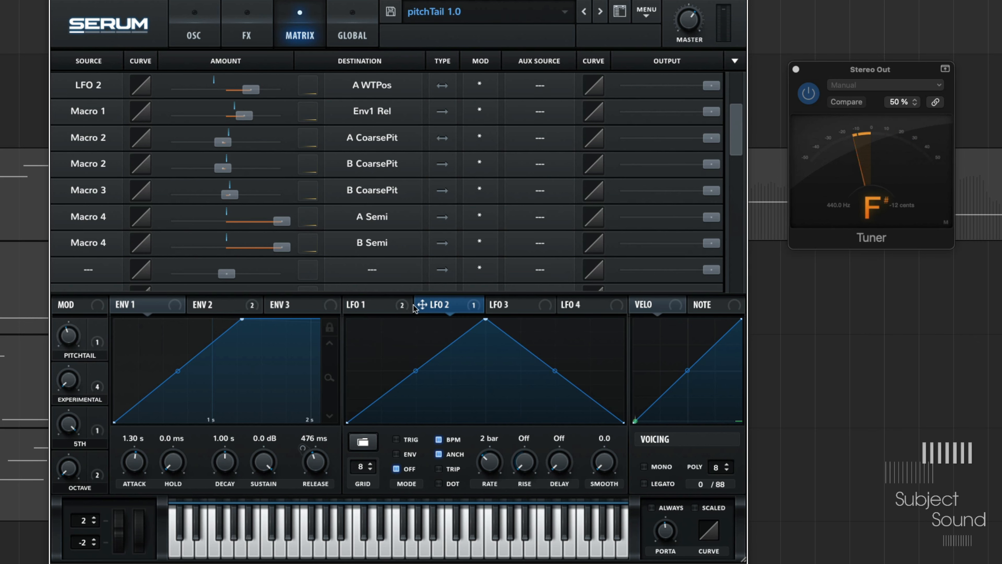
click(203, 34)
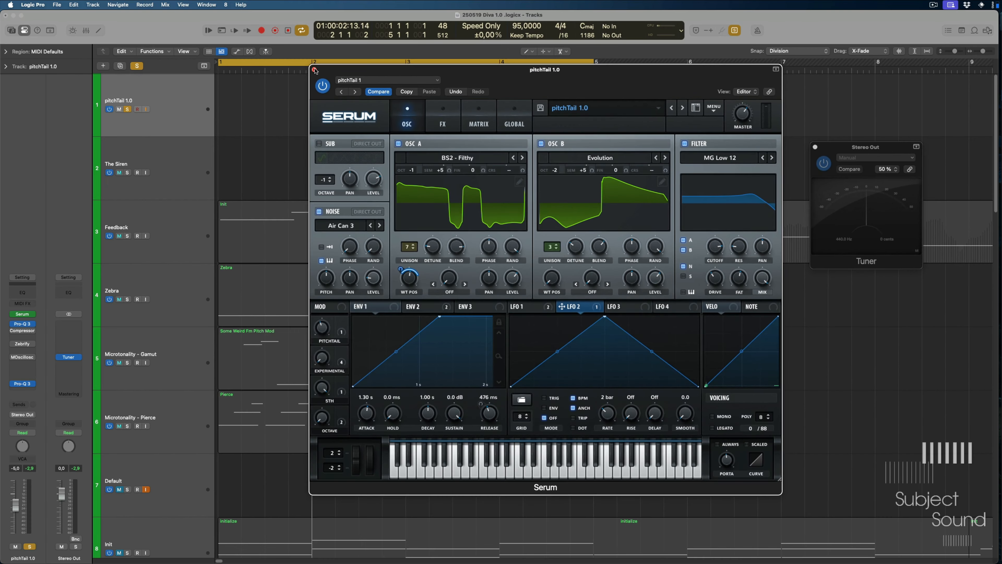
Close the Serum window and solo The Siren track
click(315, 71)
click(132, 181)
click(130, 174)
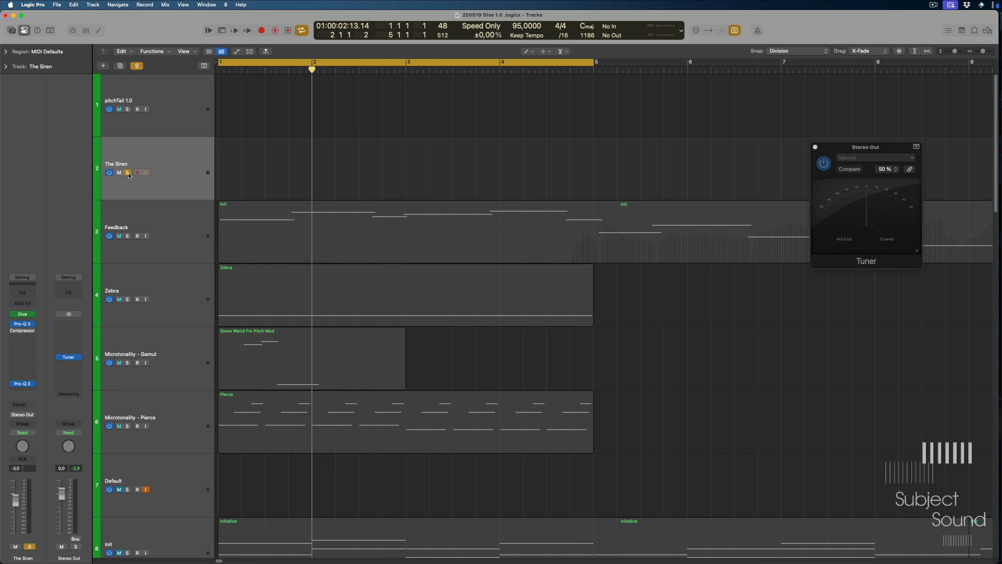
Open the Diva instrument on The Siren and move its window so the whole synth is in view
click(23, 314)
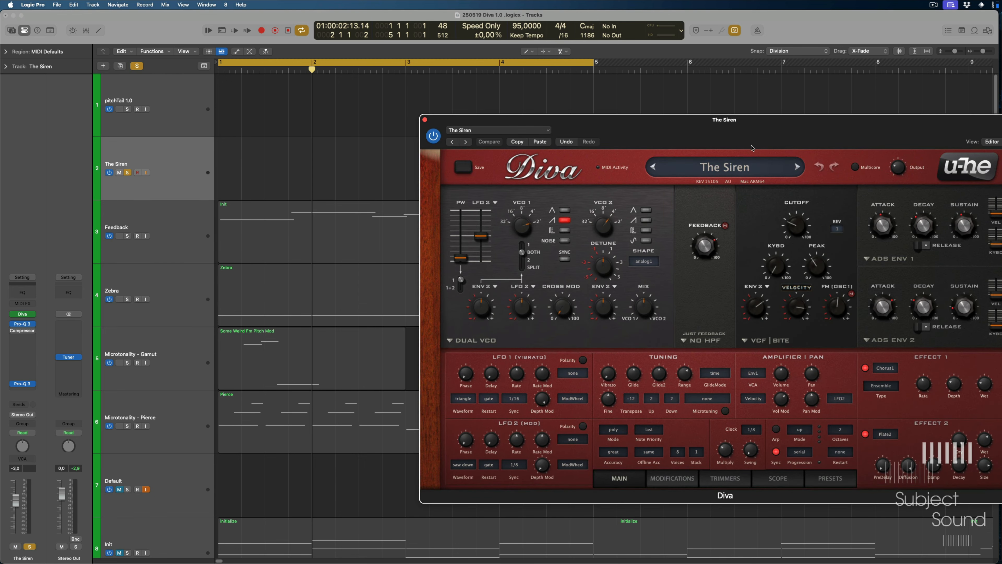
drag(752, 148, 581, 121)
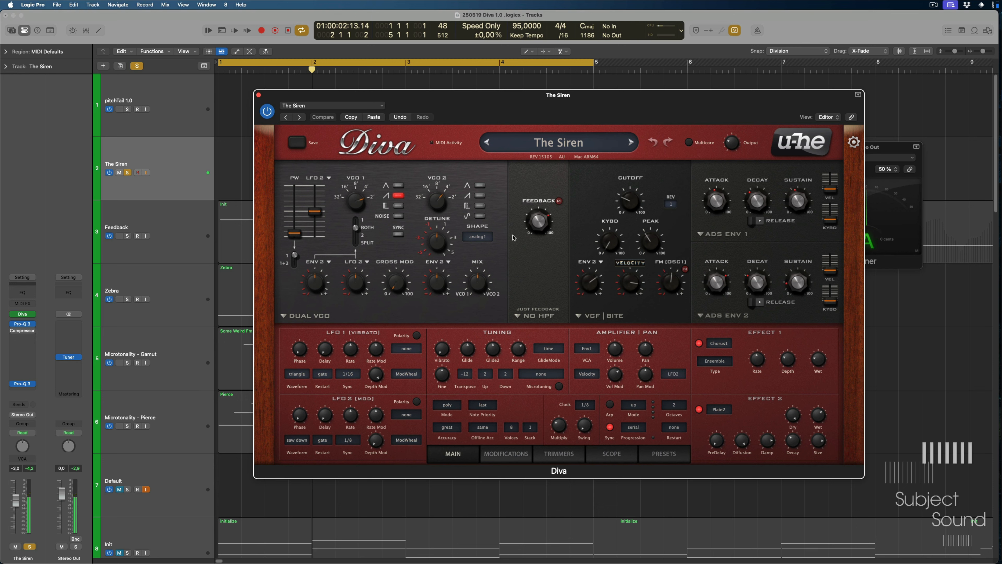
Adjust the glide Range and Glide amounts in Diva's Tuning section
mouse_move(519, 350)
mouse_down()
mouse_move(535, 323)
mouse_move(519, 353)
mouse_up()
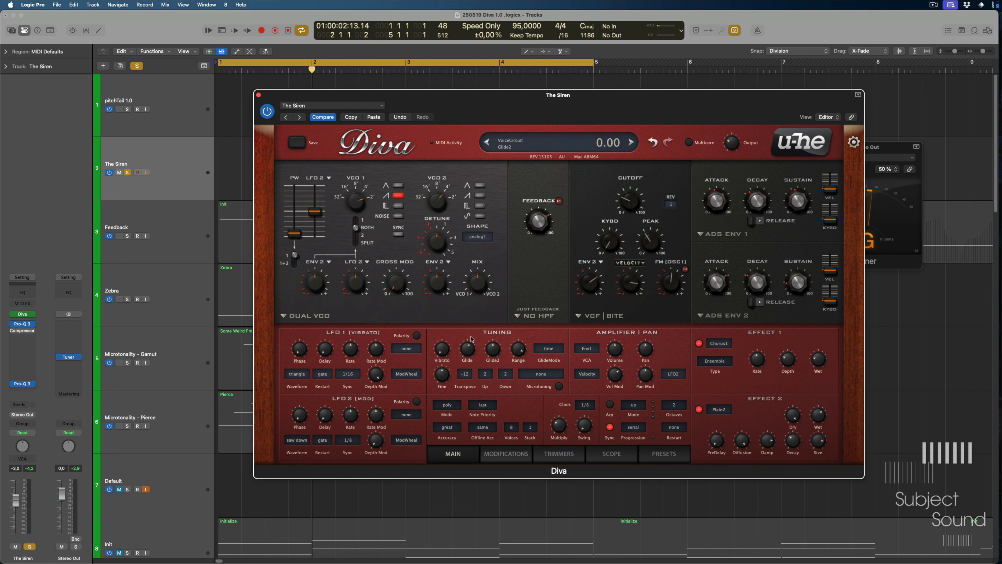
drag(468, 354, 467, 361)
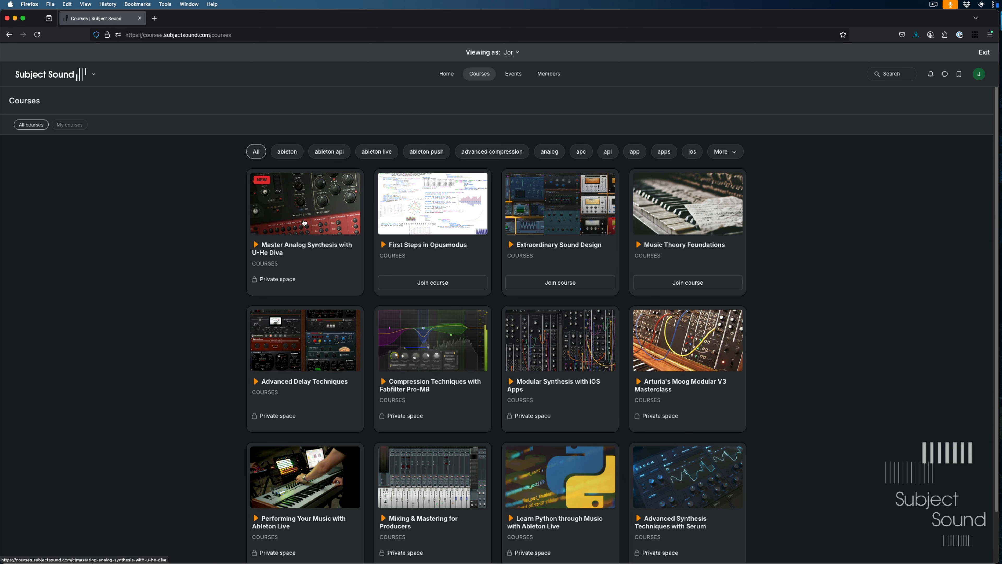
Open the Master Analog Synthesis with U-He Diva course page in the browser and review its description and lesson list
click(305, 222)
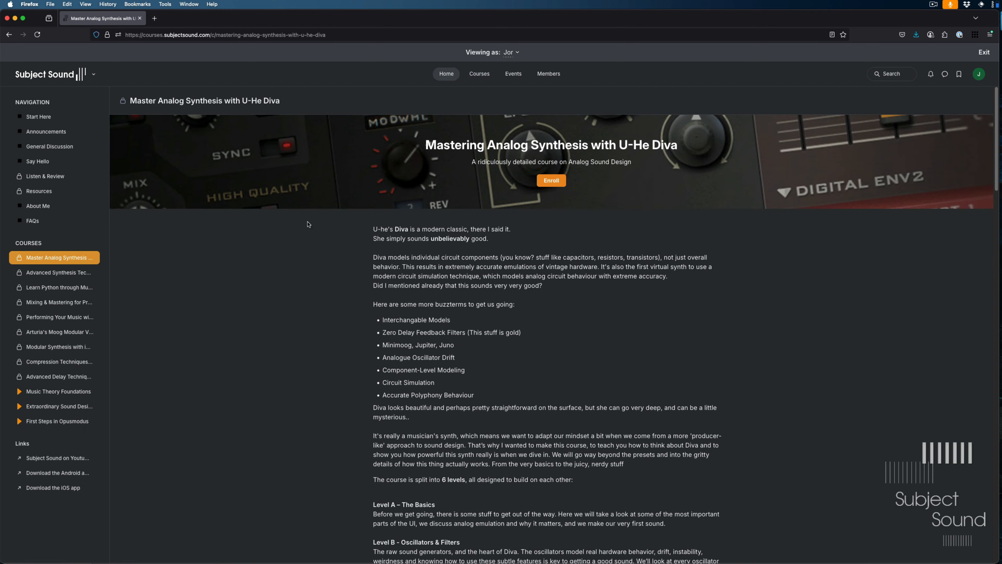
scroll(782, 292, down, 9)
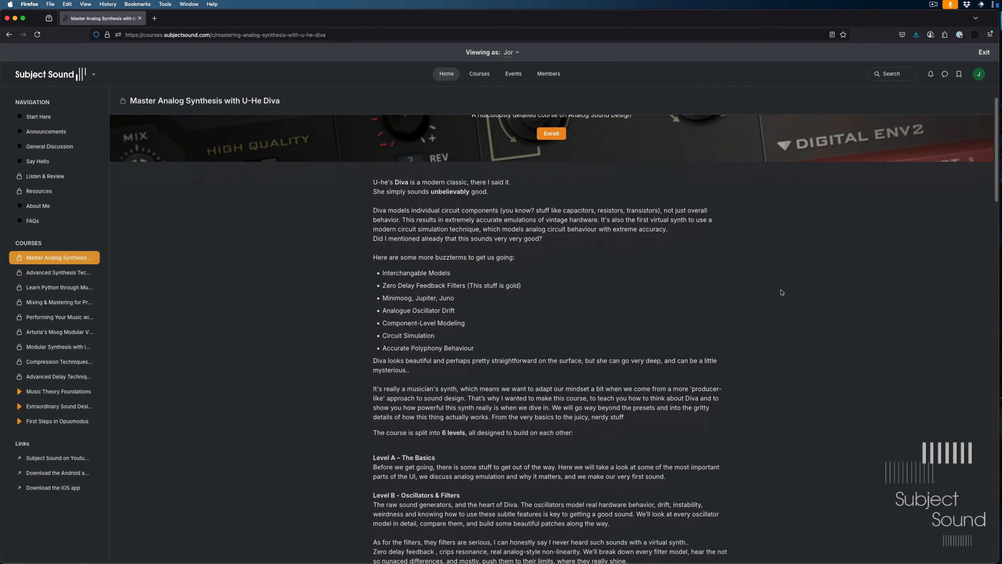
scroll(782, 292, down, 12)
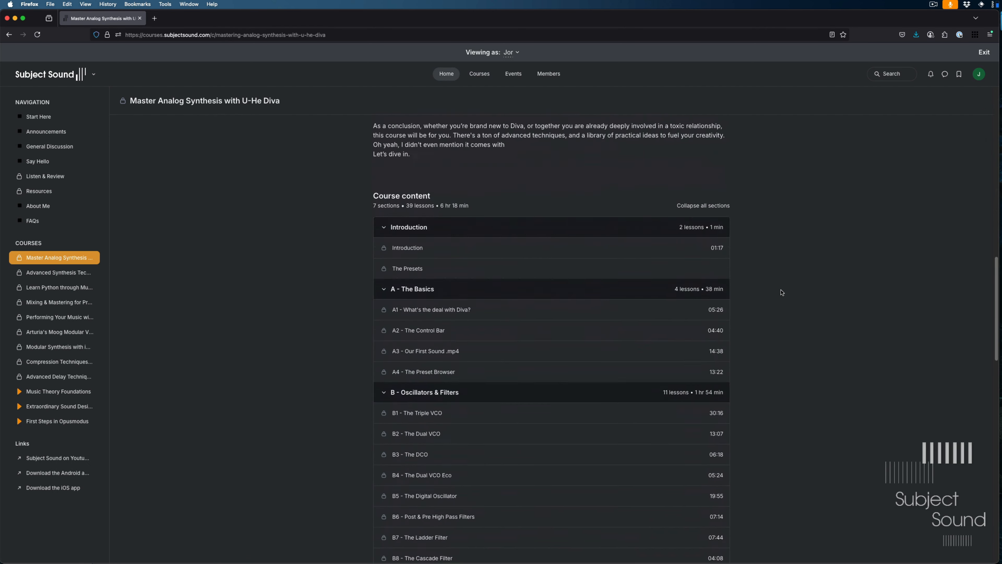
scroll(782, 292, down, 12)
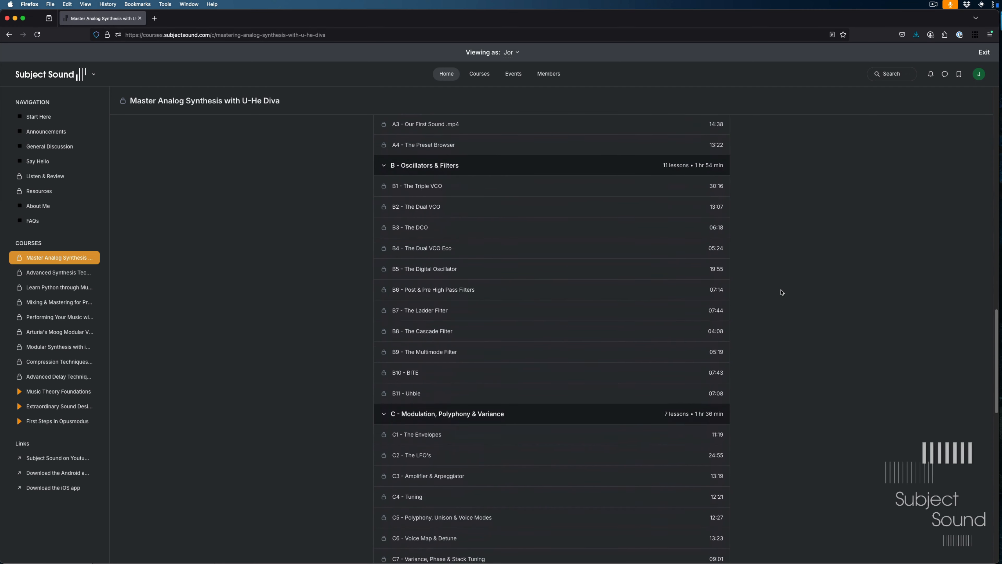
scroll(782, 292, down, 4)
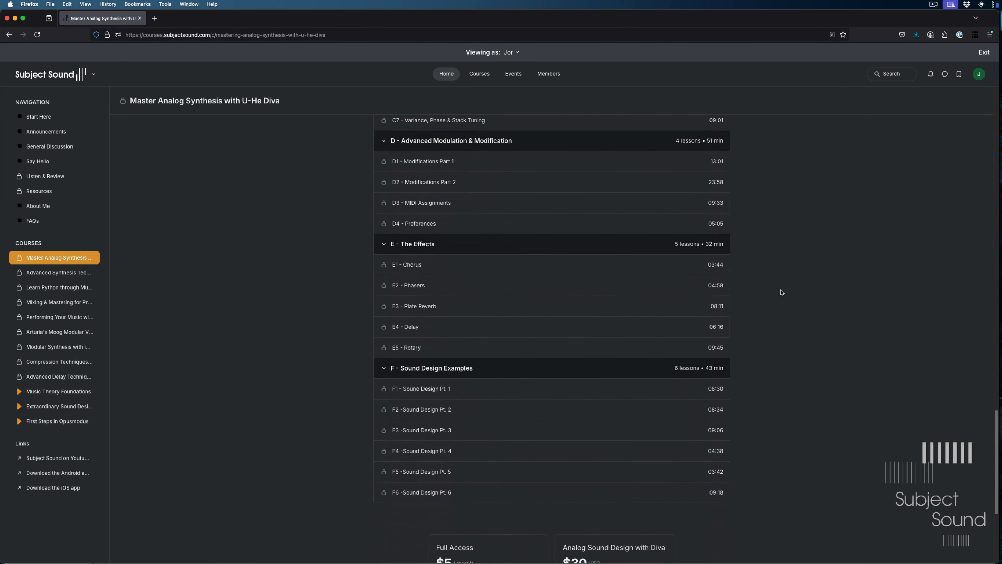
scroll(782, 292, down, 4)
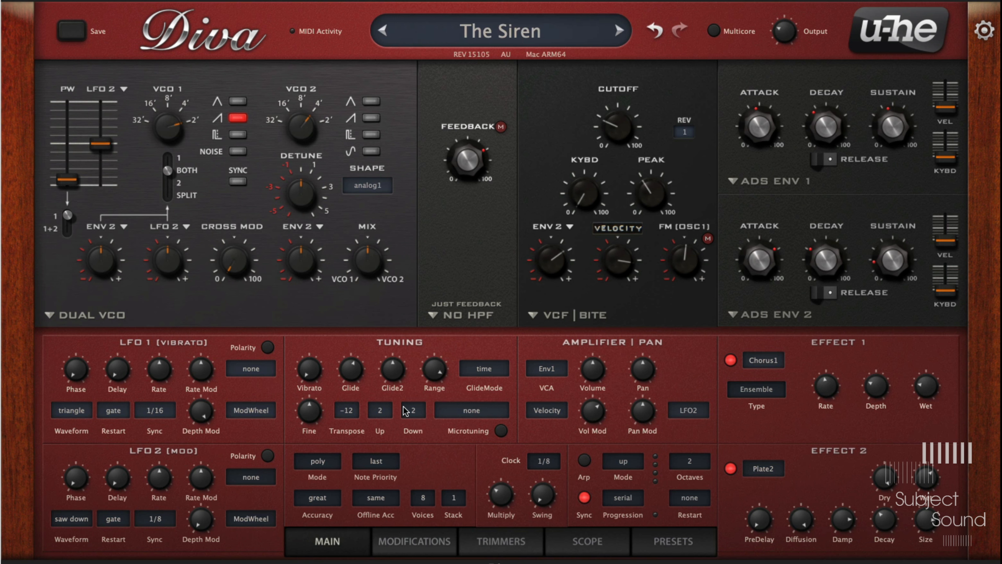
Back in Diva, adjust the Glide amount in the Tuning section to about 47.50, leaving GlideMode on time
mouse_move(352, 373)
drag(351, 377, 351, 381)
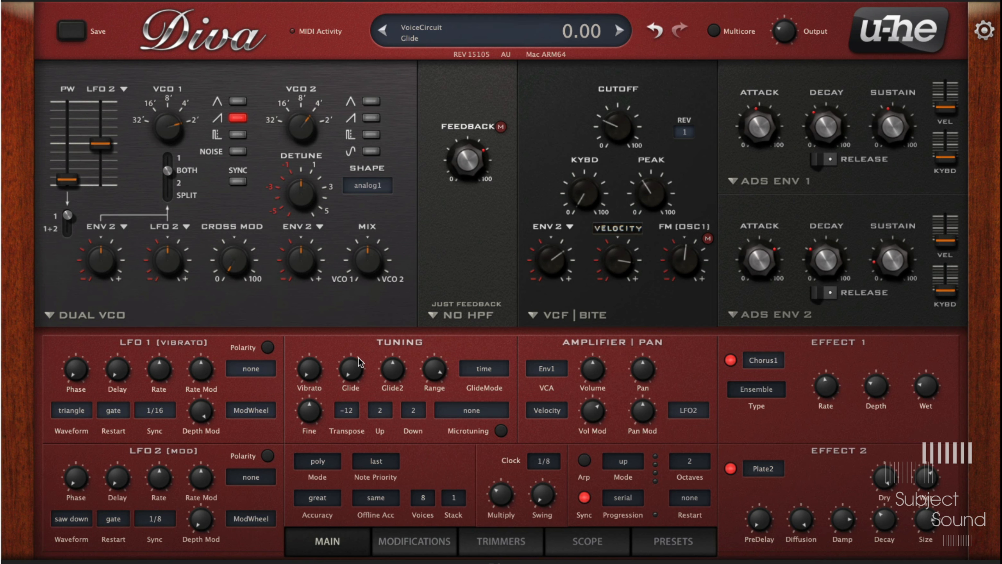
drag(356, 371, 377, 288)
click(482, 372)
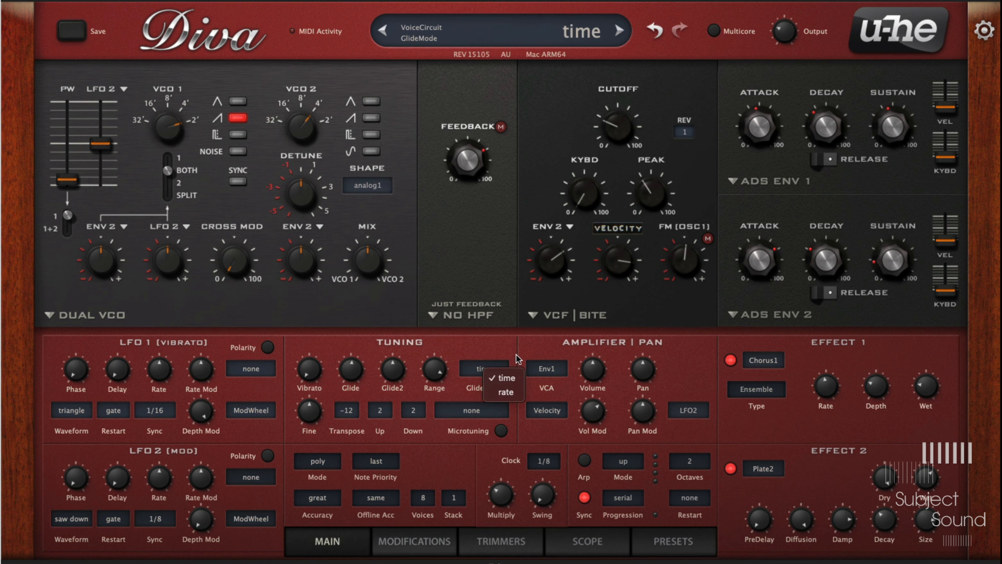
click(508, 349)
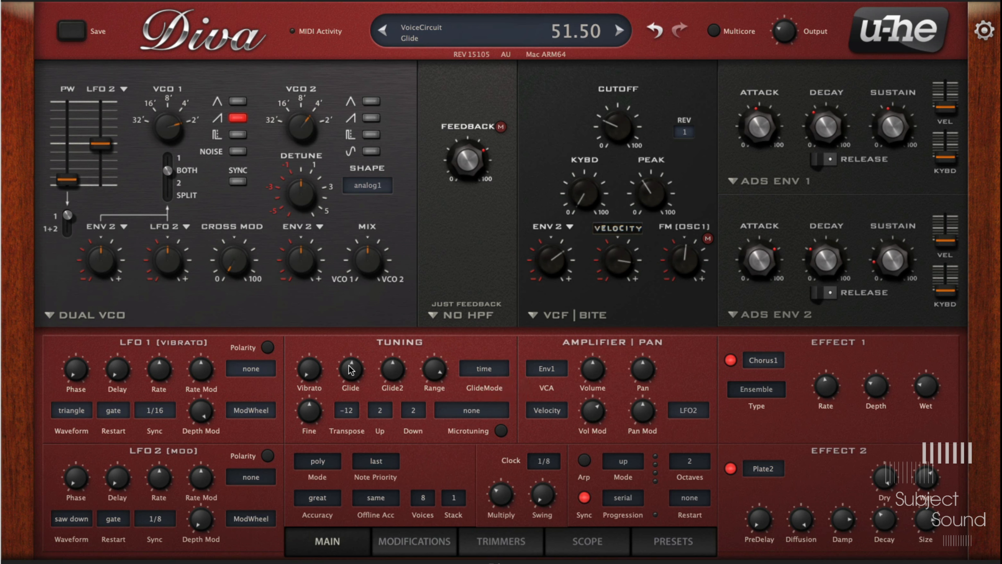
drag(349, 365, 350, 378)
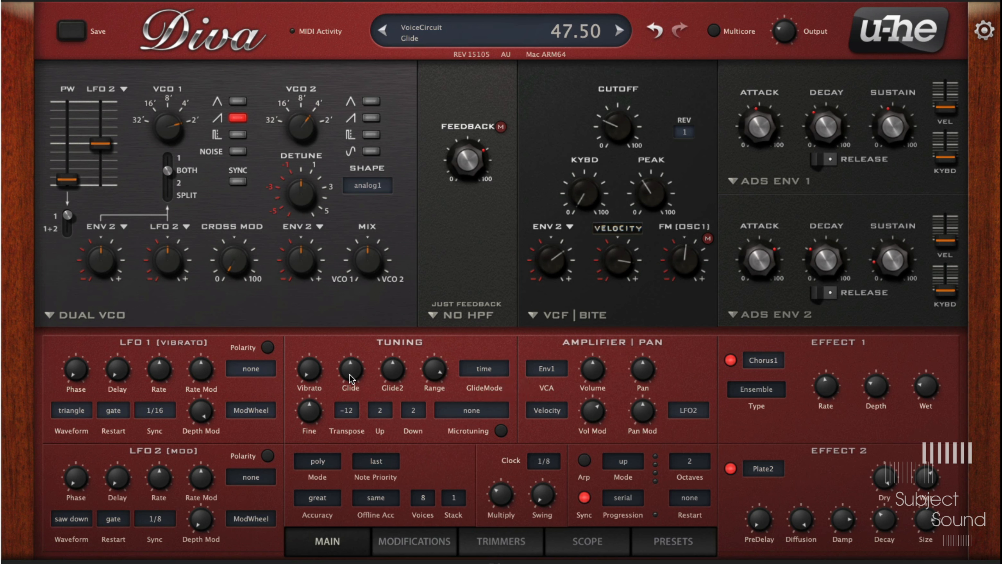
Try the rate option for GlideMode and return it to time
click(486, 374)
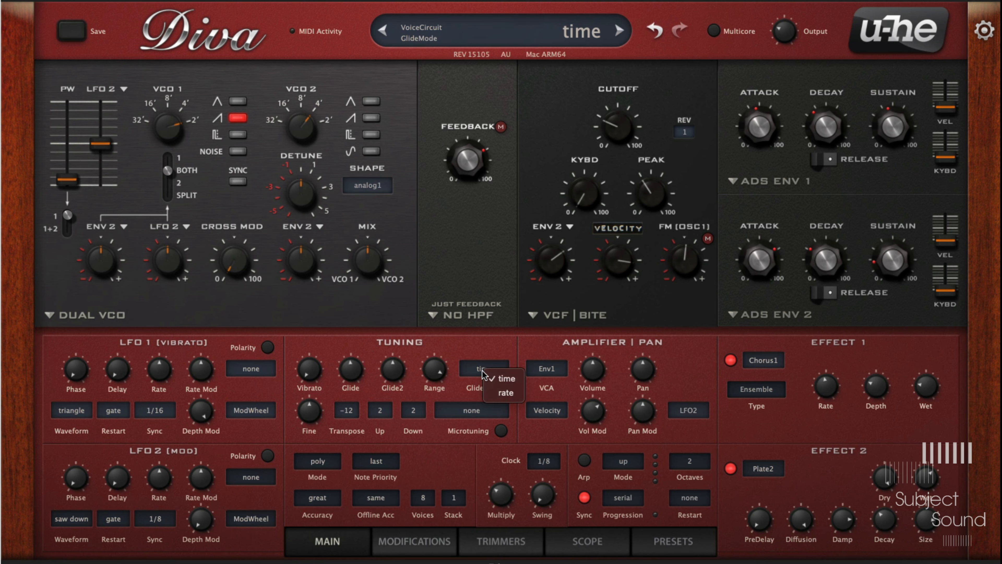
click(498, 392)
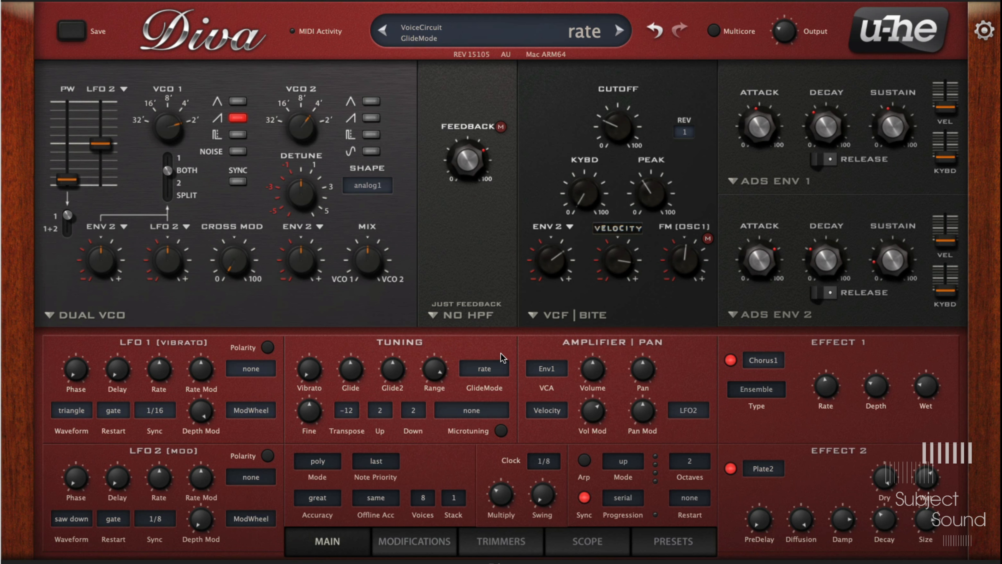
click(495, 372)
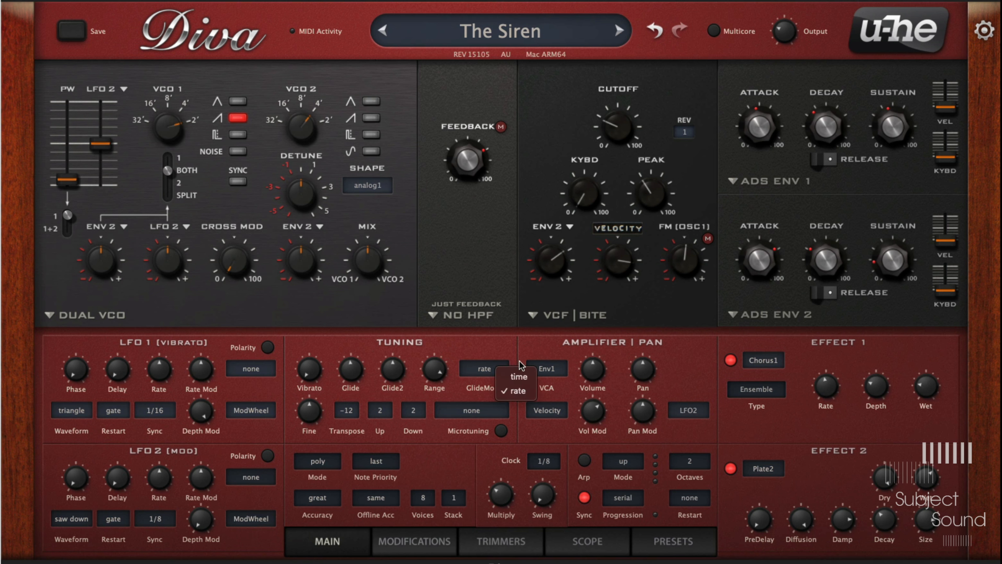
click(518, 378)
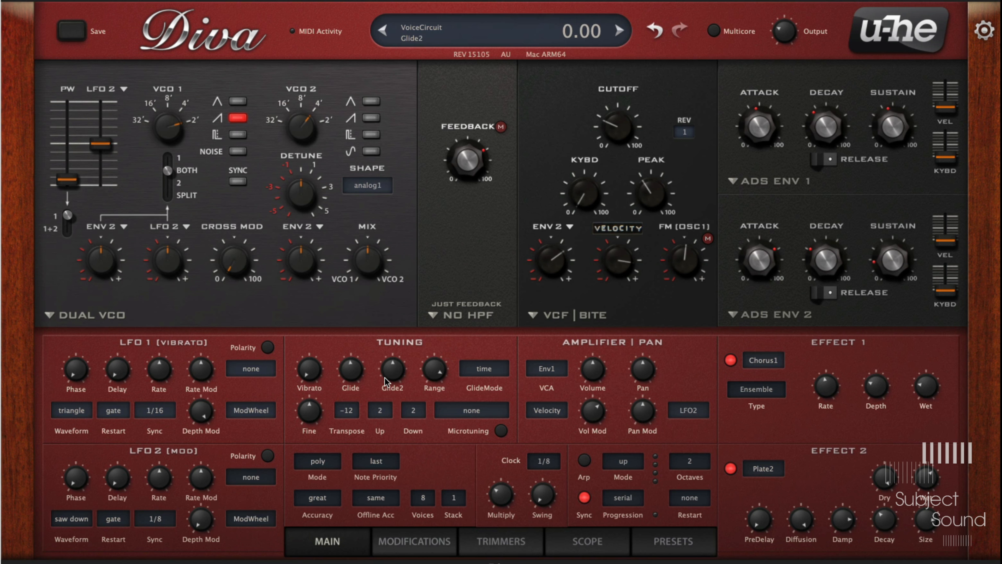
Raise the Glide2 amount and enable the sine waveform for VCO 2
drag(392, 380, 397, 363)
click(370, 151)
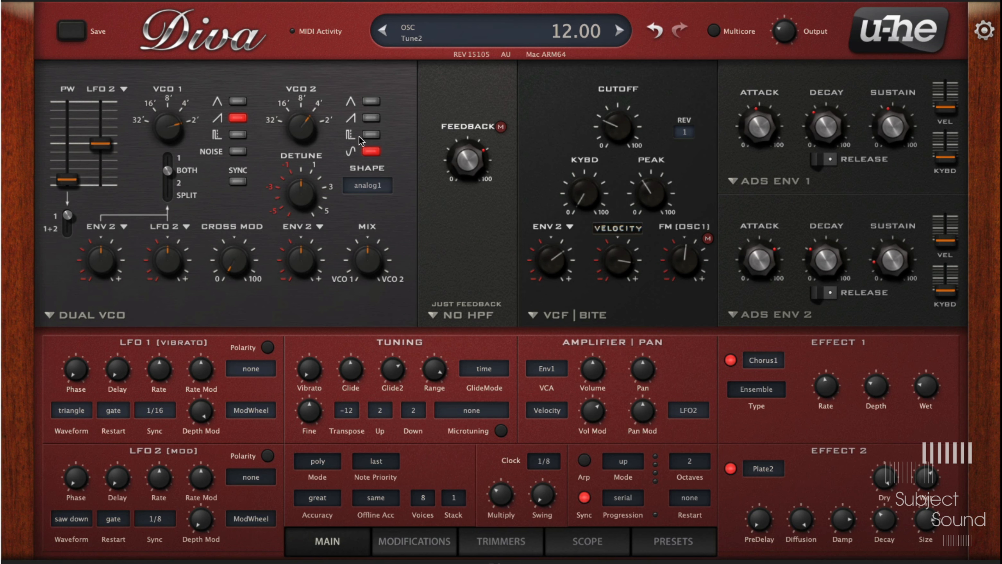
Reset Glide2 and sweep it through different amounts to explore separate glide times for the second oscillator
click(393, 369)
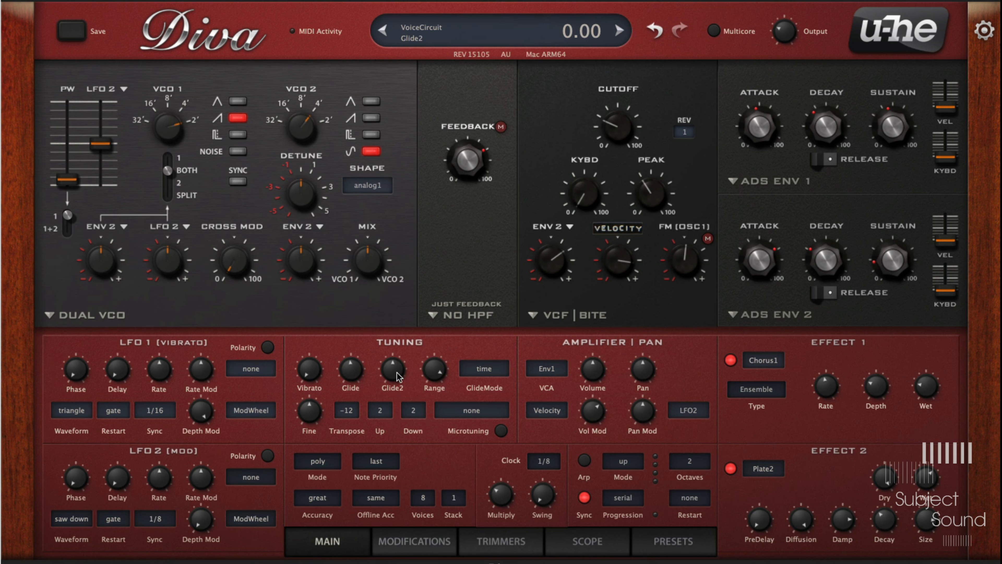
drag(399, 382, 428, 265)
drag(393, 376, 449, 193)
drag(397, 369, 434, 263)
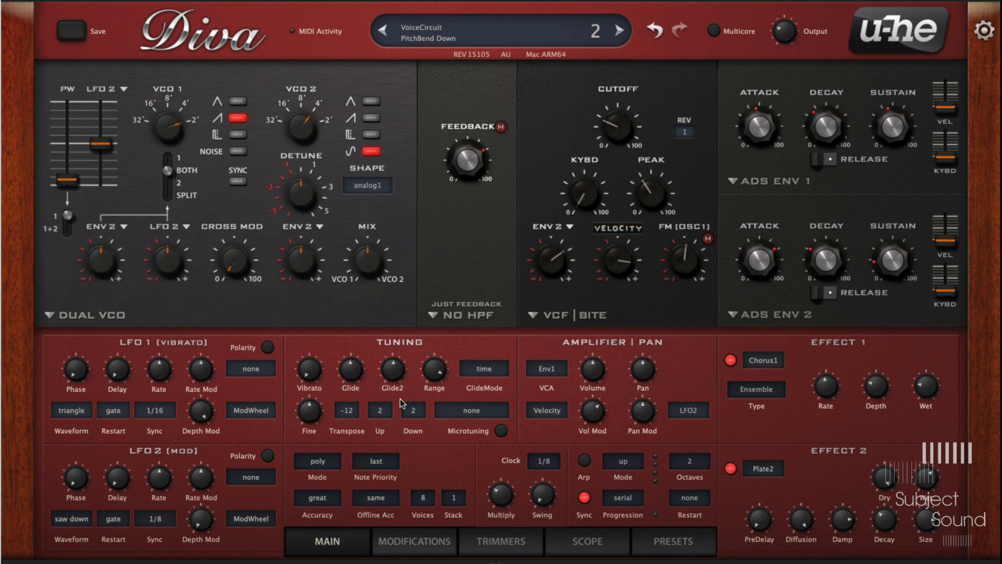
scroll(398, 375, up, 20)
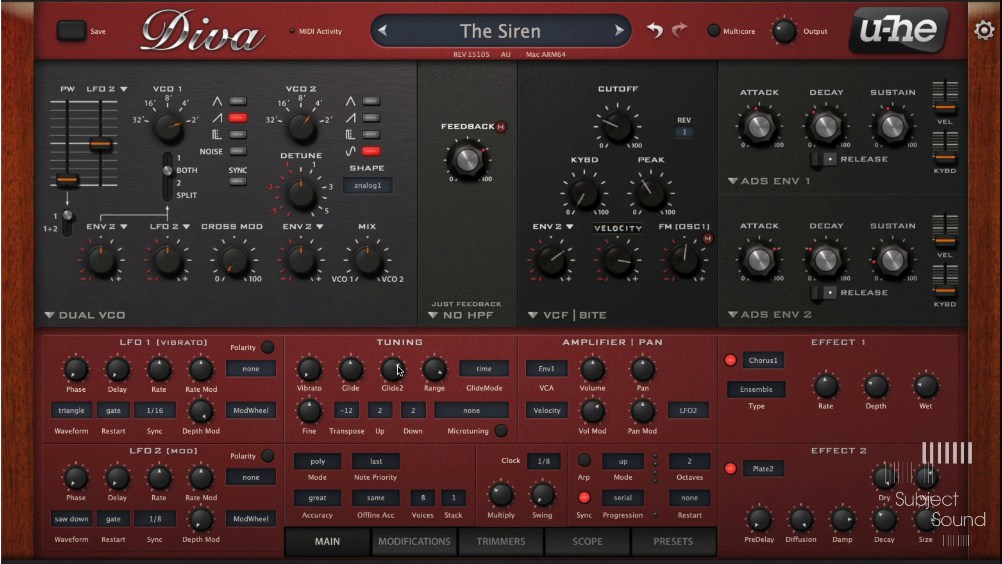
drag(398, 373, 396, 389)
scroll(399, 372, up, 8)
drag(406, 373, 401, 351)
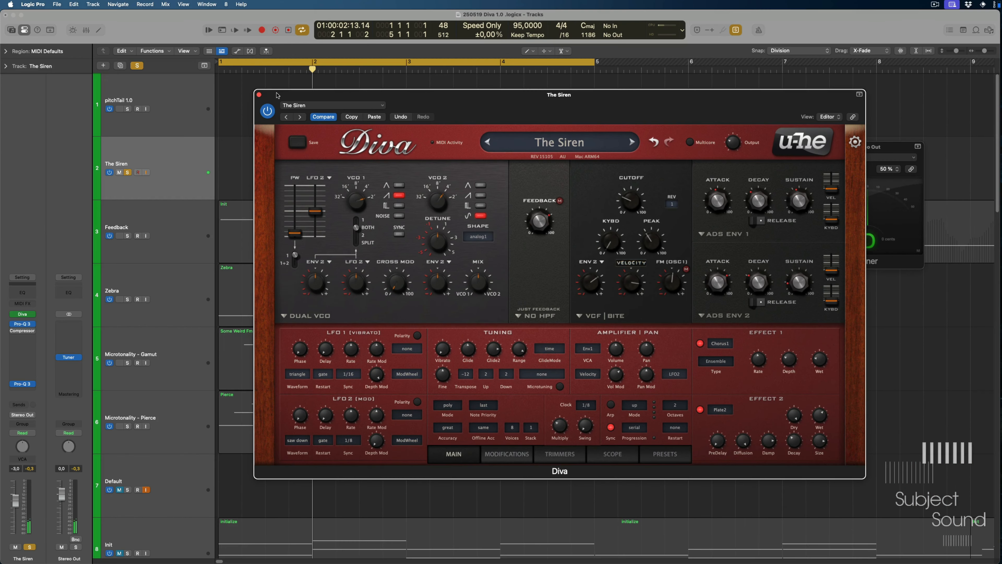
Close The Siren's Diva window and solo the Feedback track
click(259, 94)
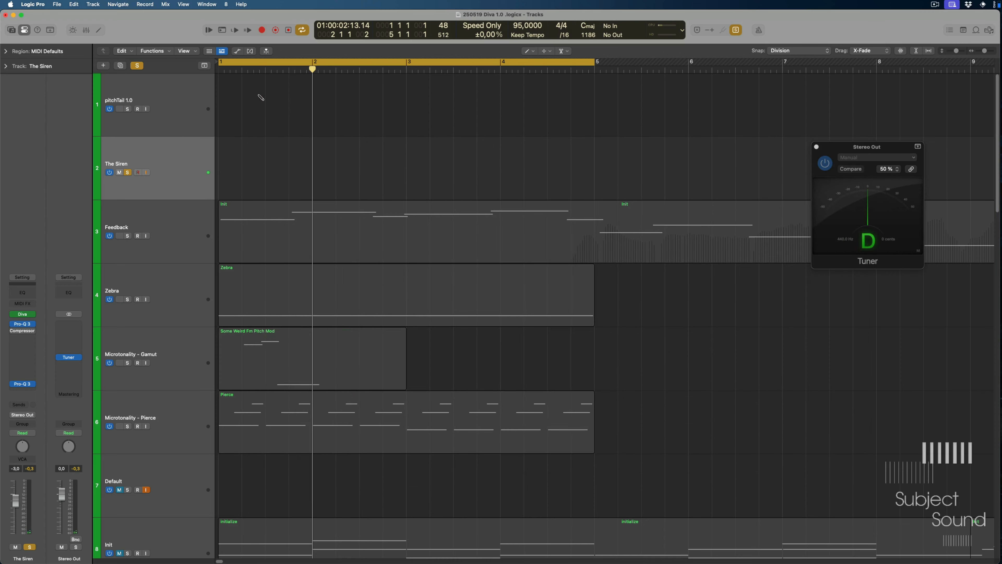
click(189, 221)
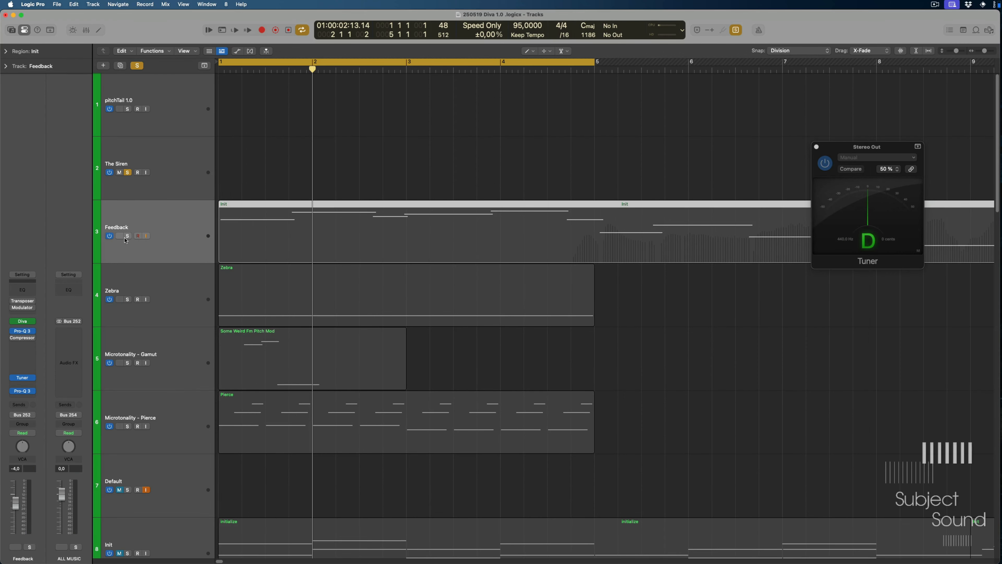
click(127, 236)
Set the cycle range to the length of the Feedback track's region and bring the whole region into view
key(super+Left)
key(super+Left)
key(super+u)
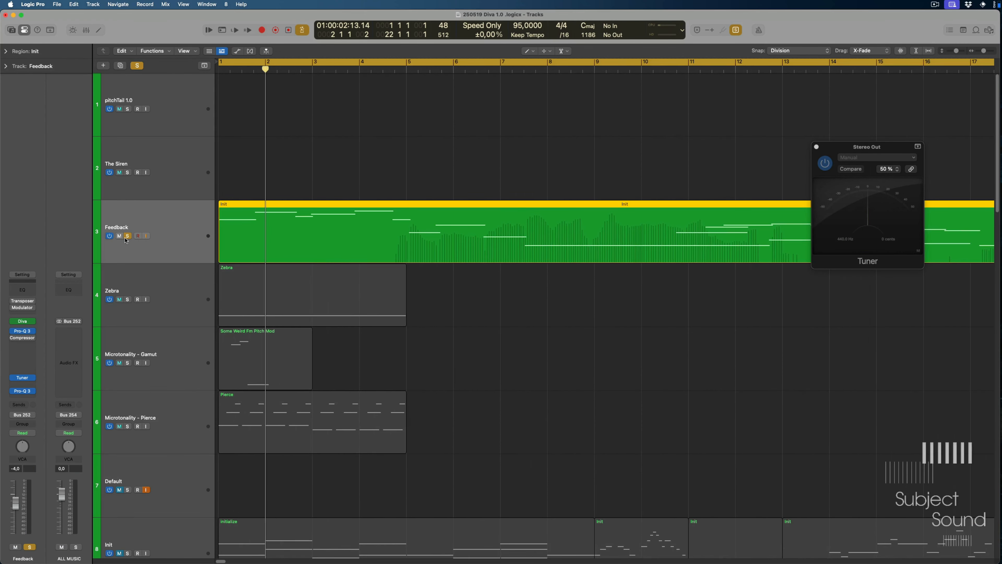
key(super+Left)
key(super+Left)
key(super+Left)
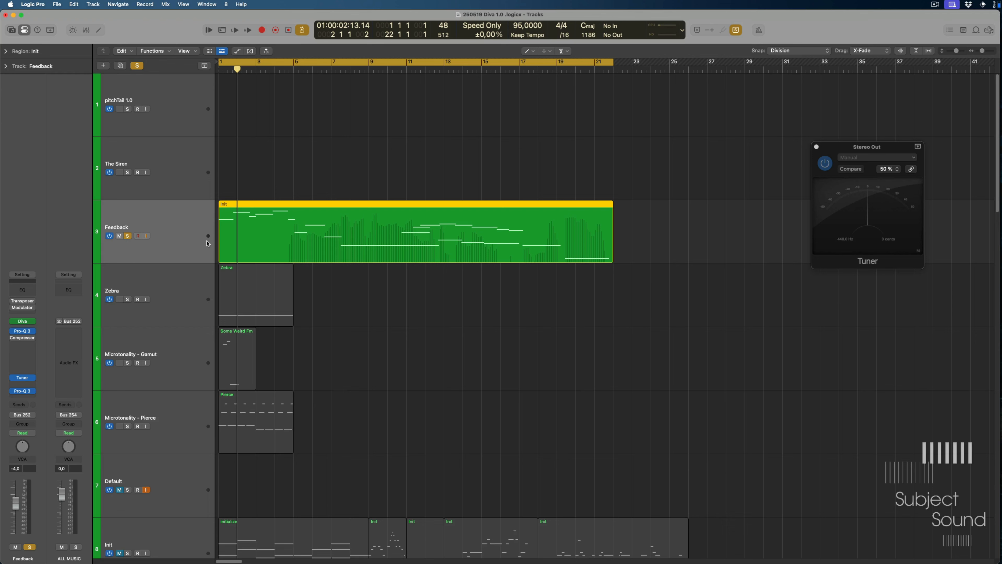
Open the Diva instrument on the Feedback track and play its region
click(22, 321)
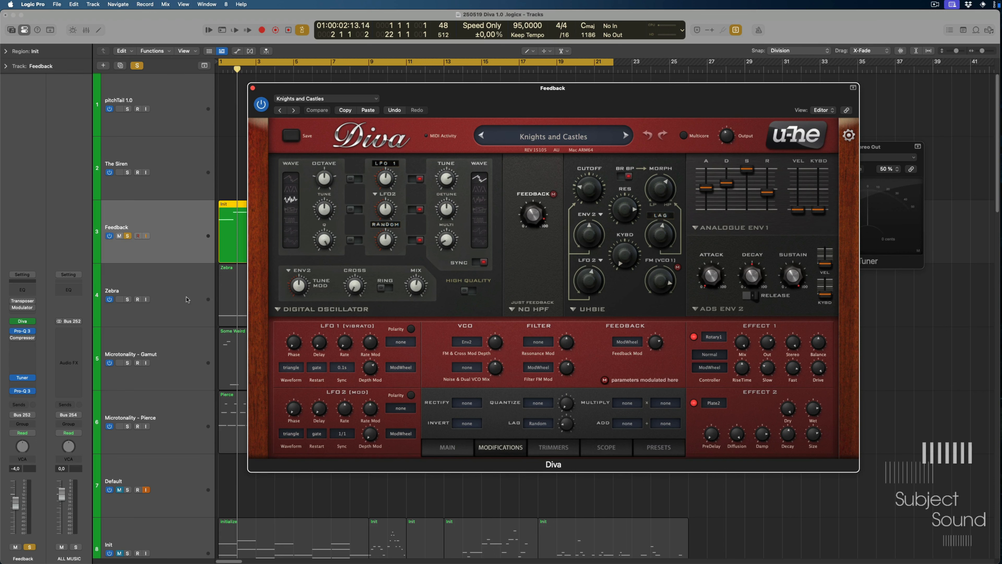
key(space)
click(179, 244)
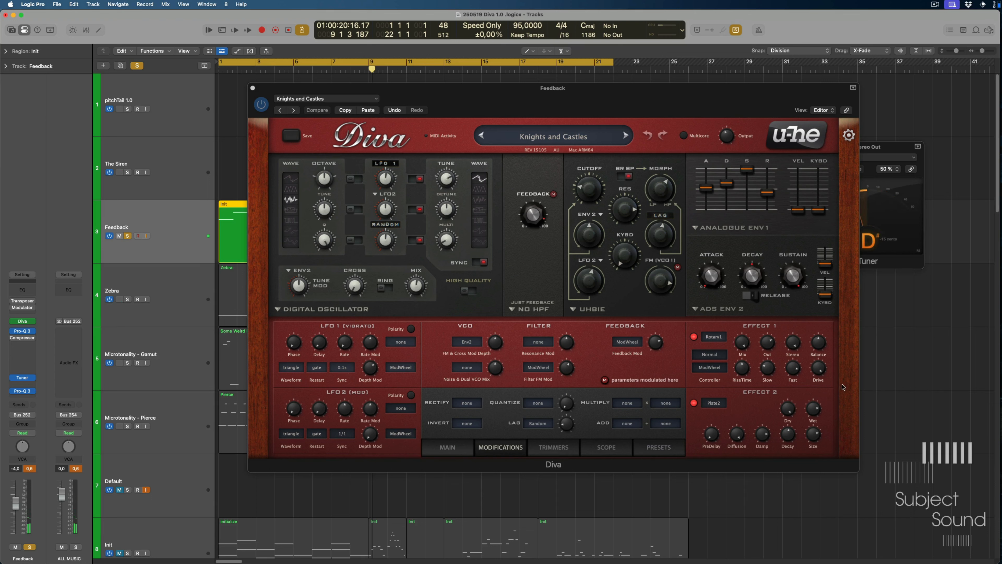
Set the Rotary1 Drive to 99.50 and compare the sound with Effect 1 switched off and on
drag(820, 368, 821, 377)
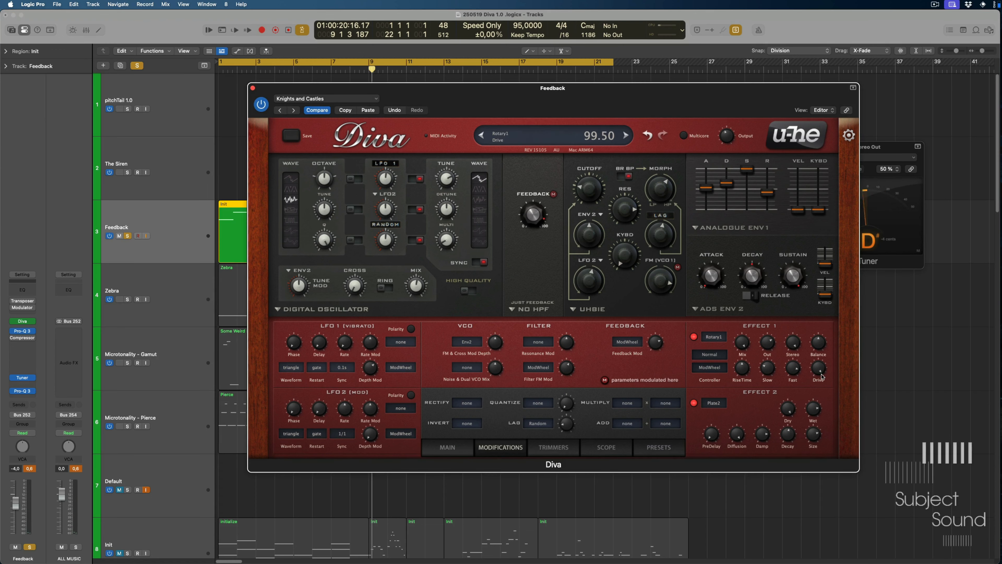
click(694, 336)
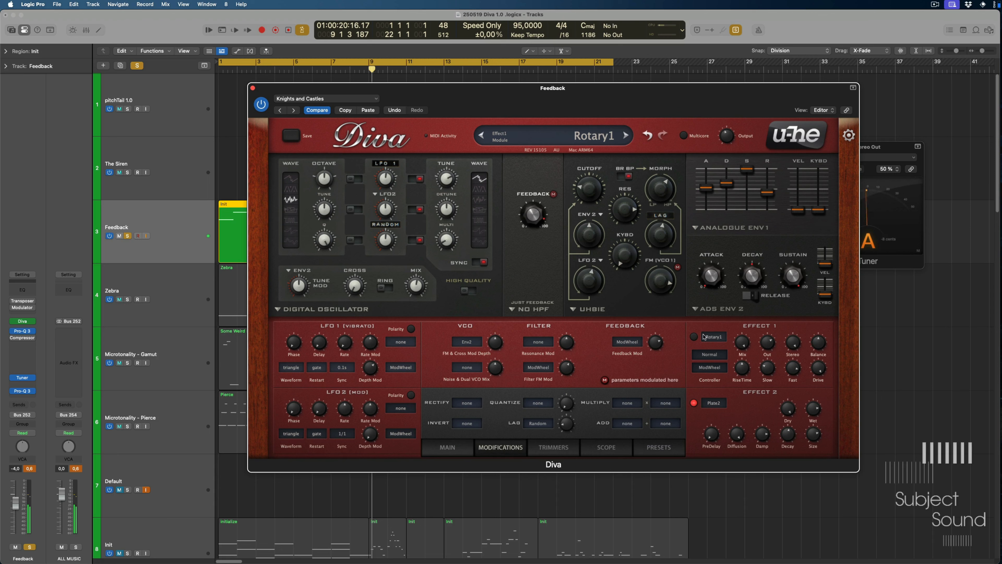
click(693, 336)
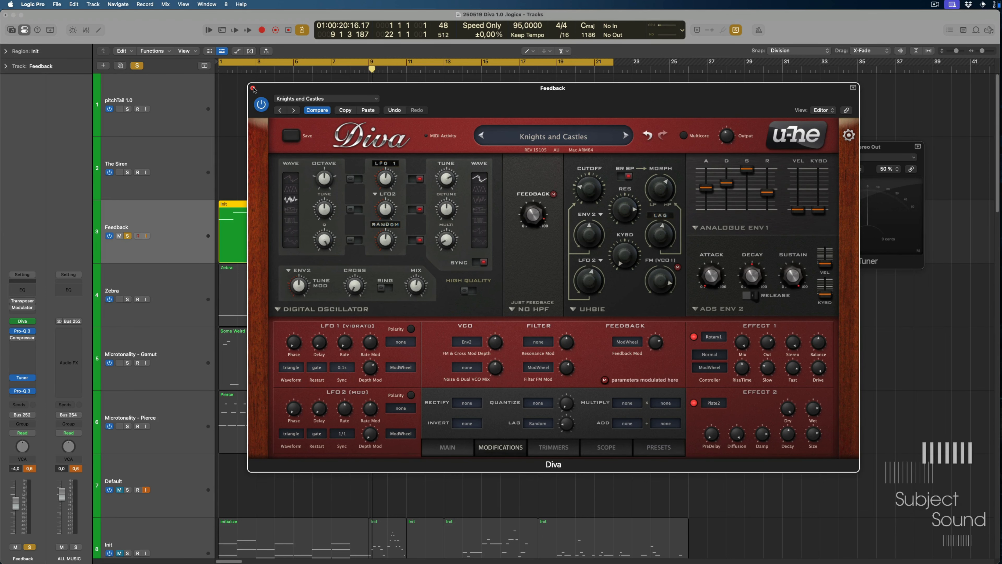
Close the Feedback track's Diva window, then unsolo and mute the track
click(253, 88)
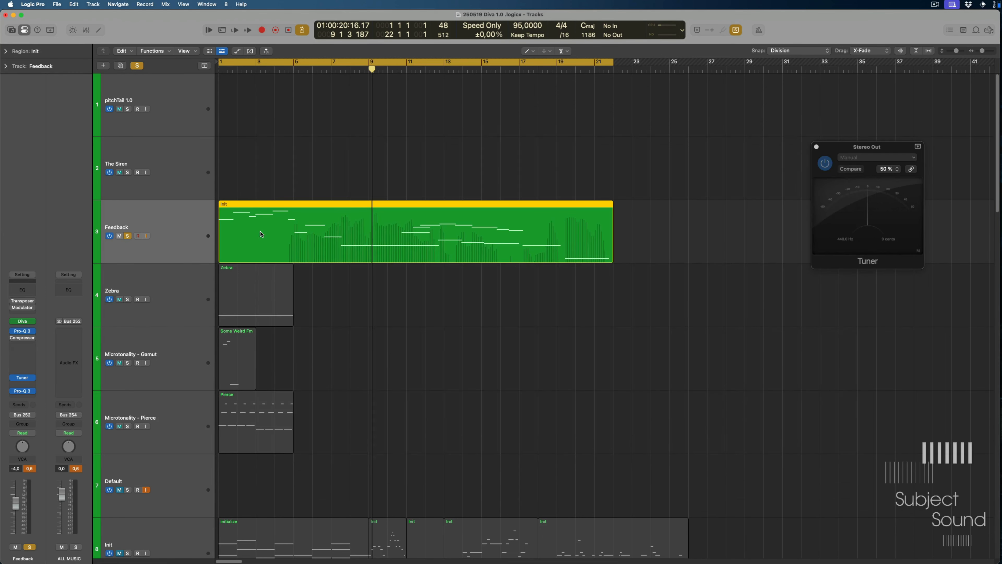
click(129, 236)
click(119, 236)
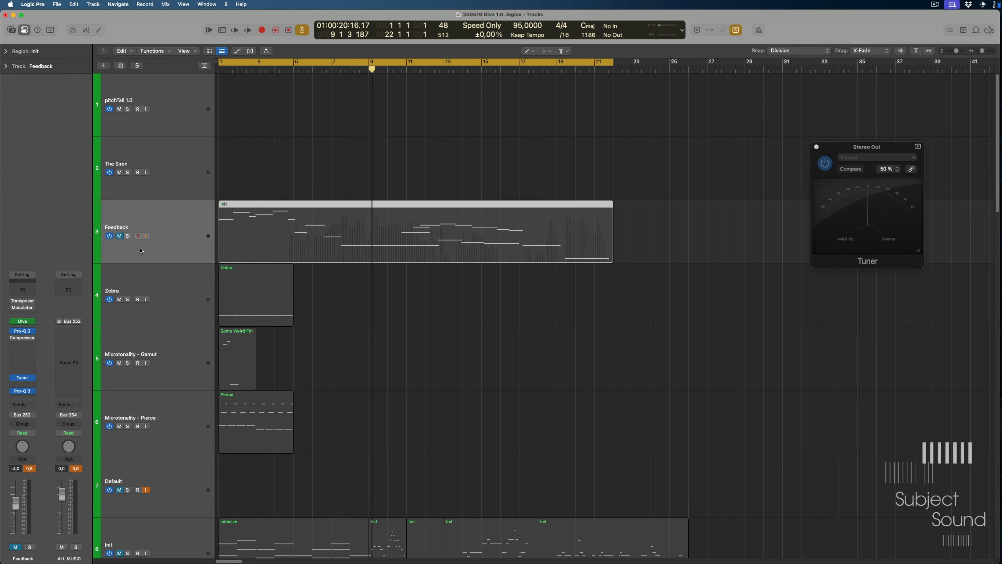
Select The Siren track and move the solo from Feedback to it
click(127, 236)
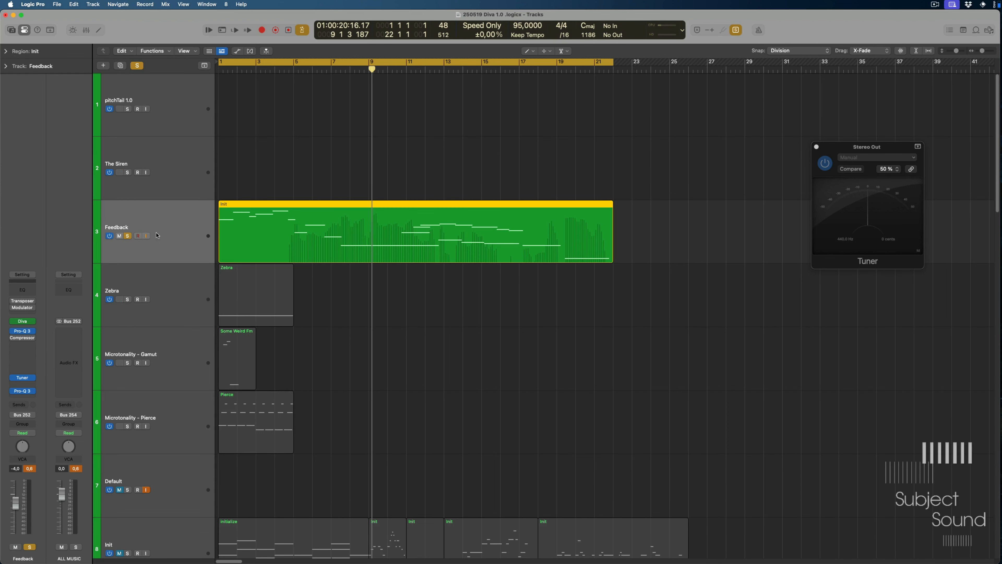
click(170, 178)
click(128, 236)
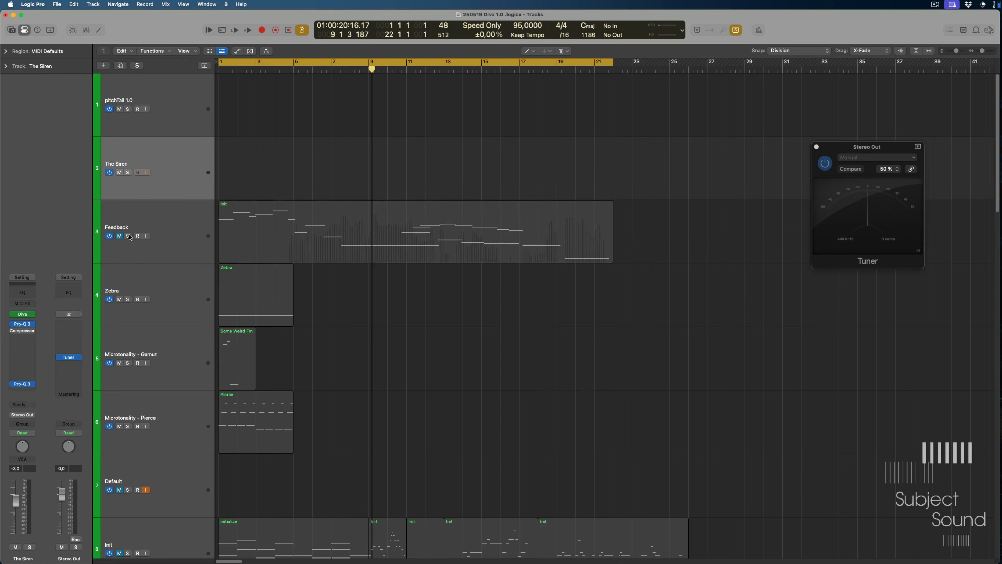
click(128, 173)
Insert the stereo Soundtoys EffectRack in The Siren's empty effect slot between Compressor and the second Pro-Q 3
click(23, 358)
mouse_move(25, 538)
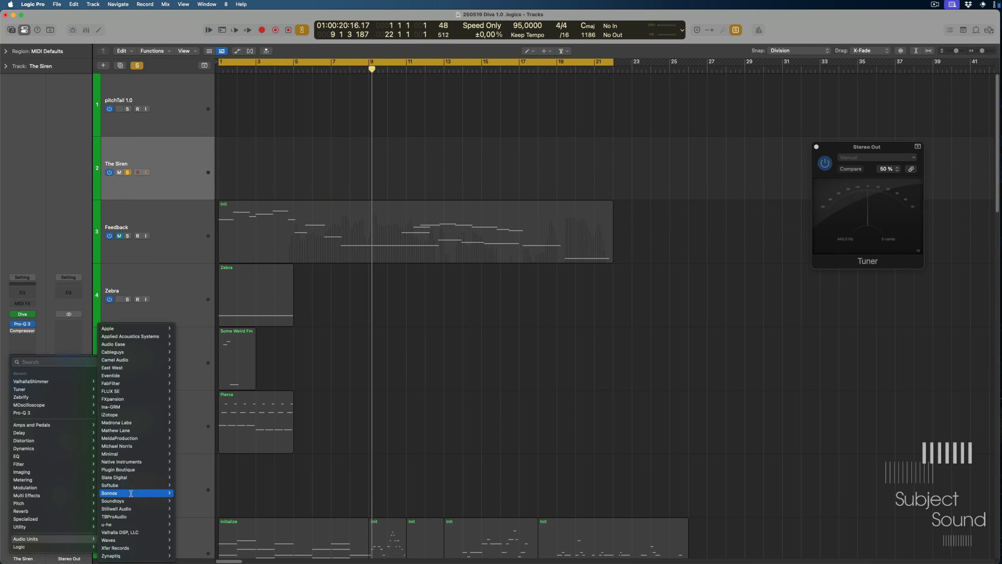
mouse_move(132, 501)
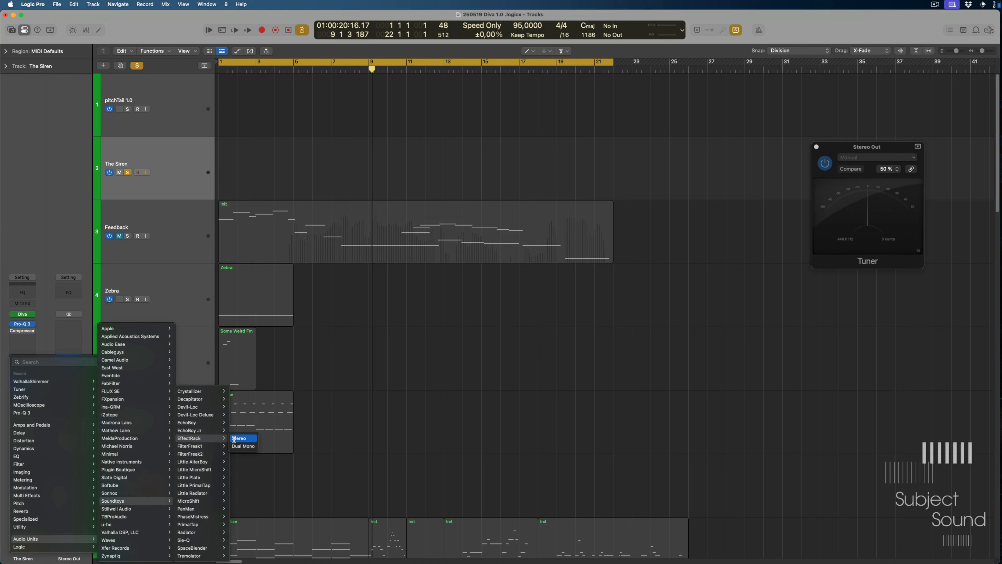
click(238, 438)
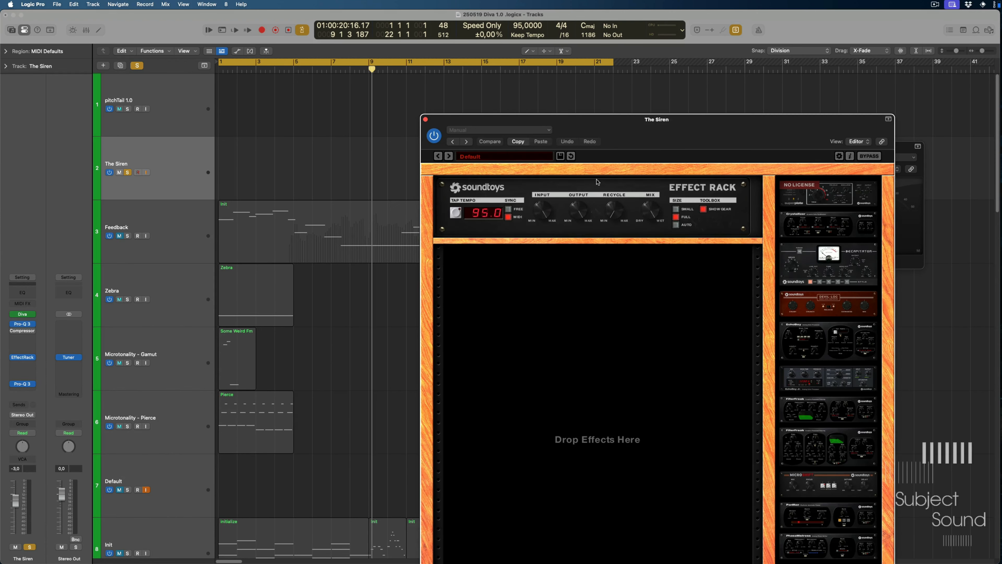
Add Devil-Loc to the EffectRack and place the dual-filter FilterFreak above it
drag(686, 236, 461, 298)
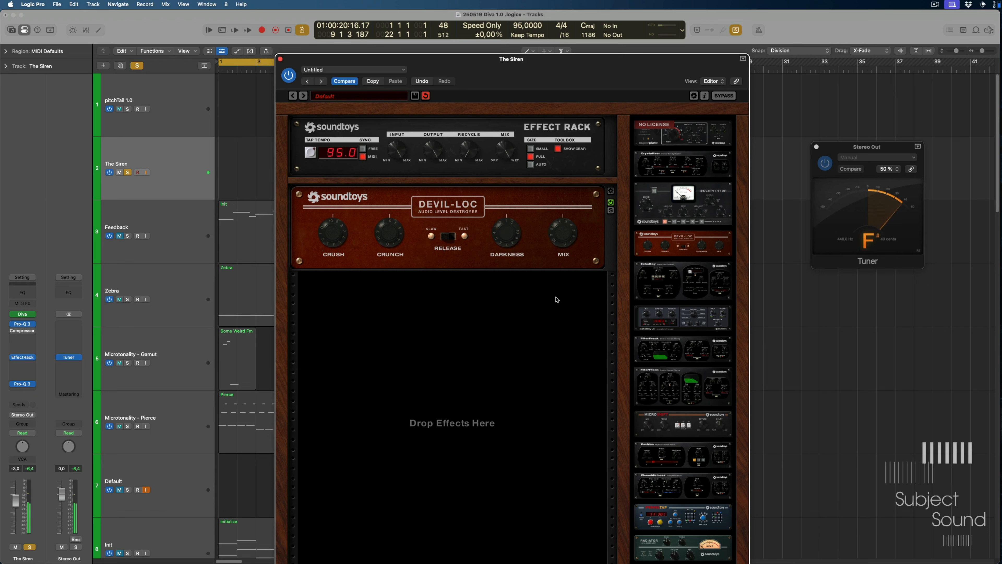
scroll(690, 378, down, 1)
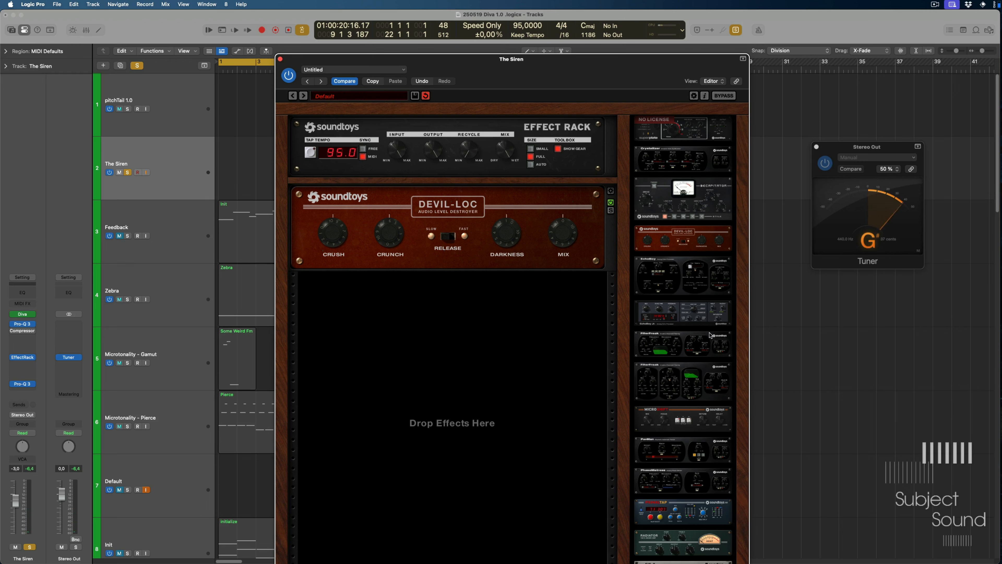
drag(687, 381, 445, 215)
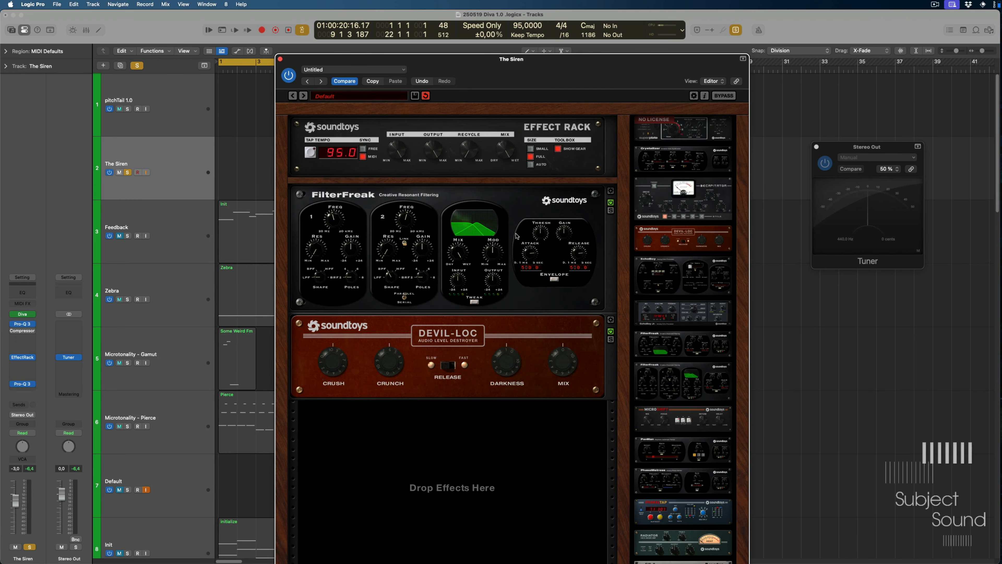
Adjust the frequency and resonance of FilterFreak's two filters to form a narrow peak toward the low end
drag(401, 223, 401, 231)
drag(323, 266, 324, 247)
drag(422, 277, 470, 156)
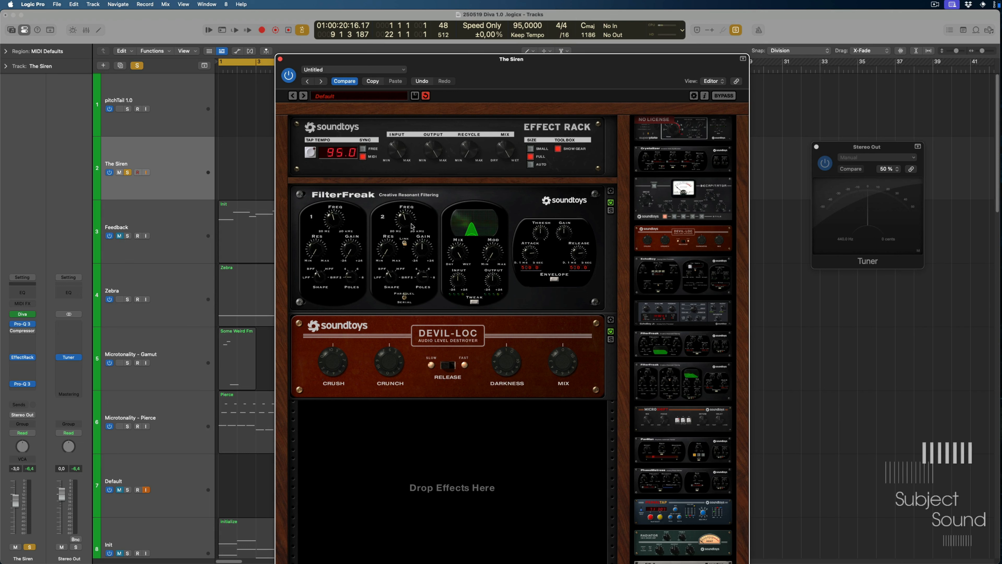
drag(412, 218, 421, 238)
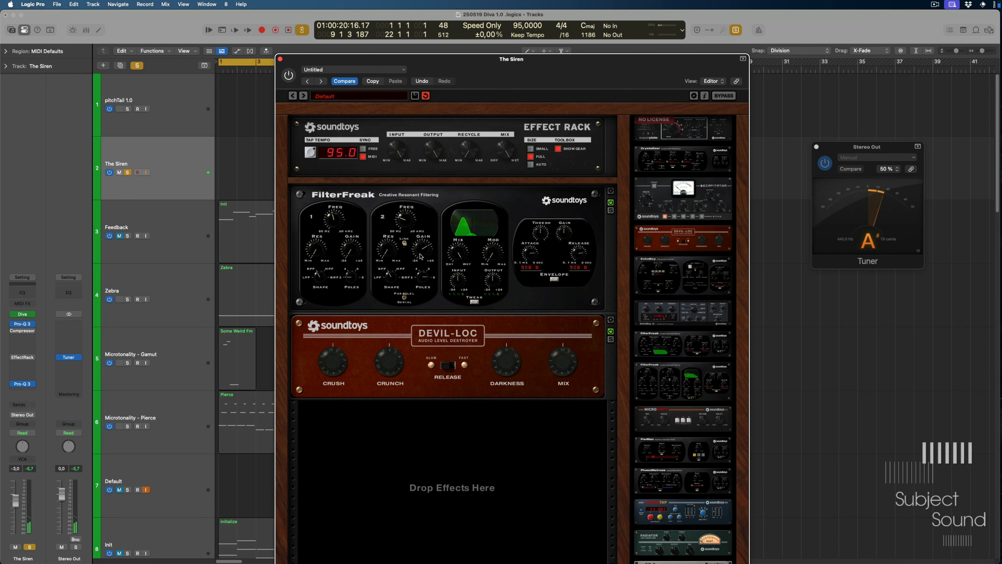
Close The Siren's EffectRack window and unsolo the track
click(280, 59)
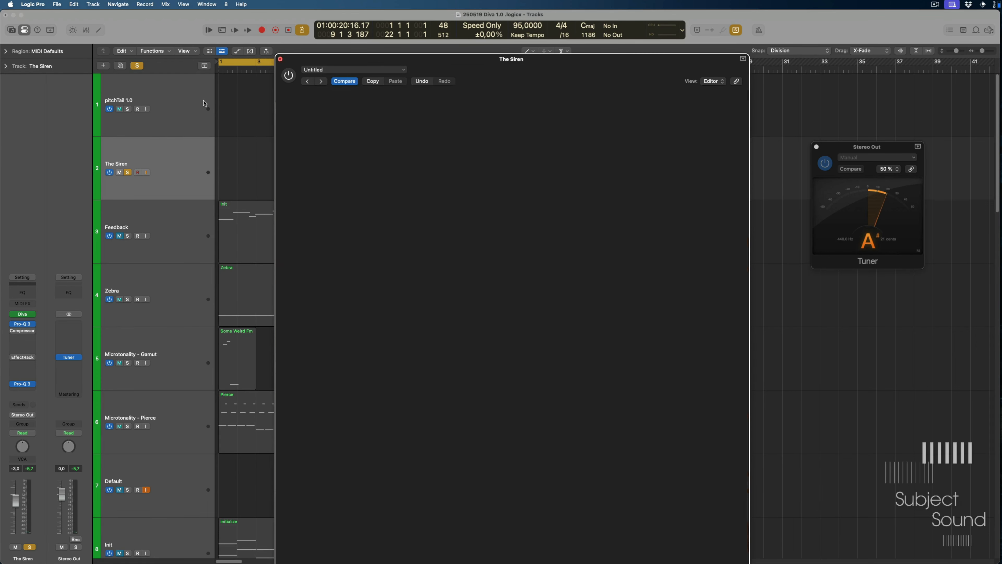
click(128, 173)
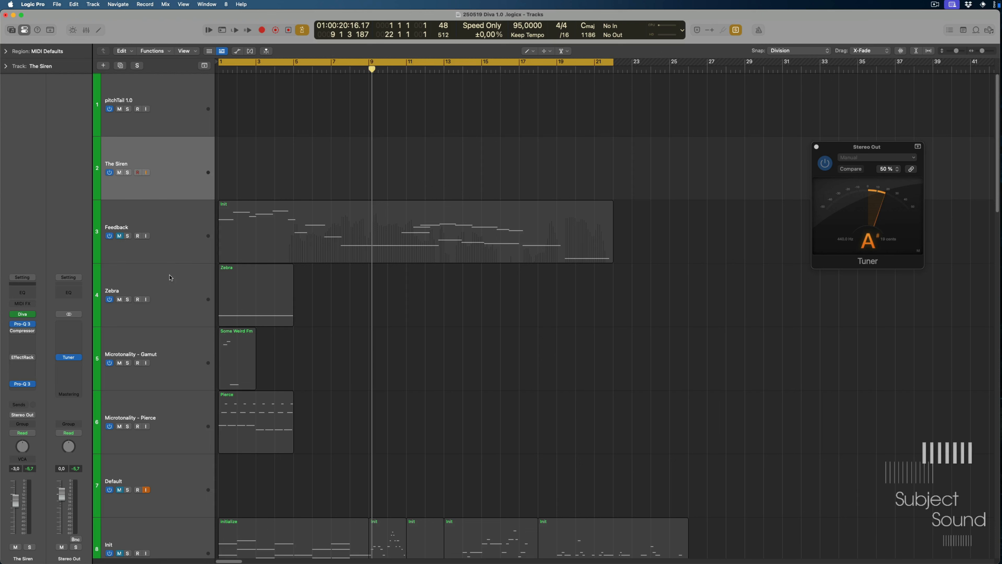
Select the Zebra track and open its Zebra2 instrument over the arrangement
click(171, 278)
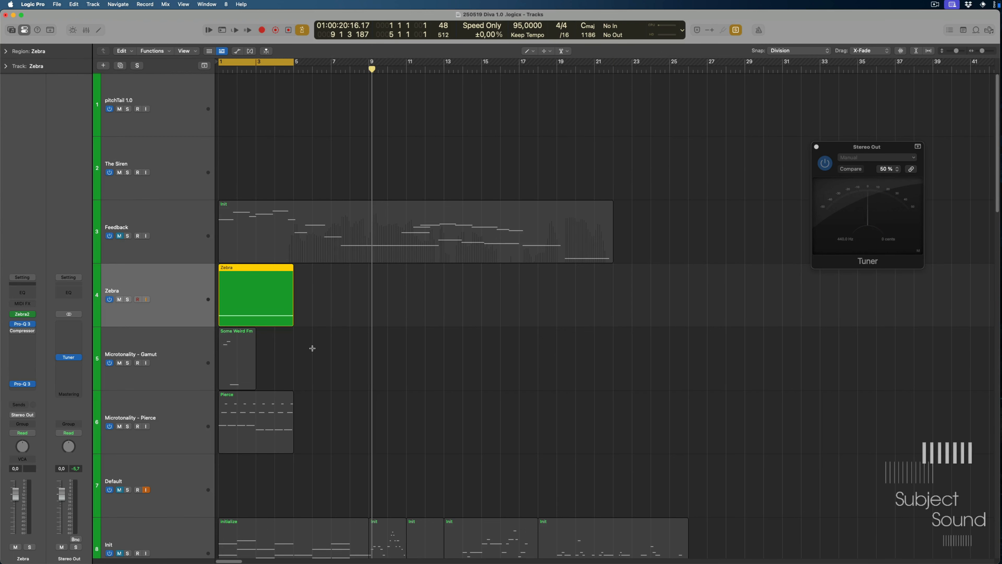
key(super+Right)
key(super+Right)
key(super+Right)
key(super+Right)
key(super+Right)
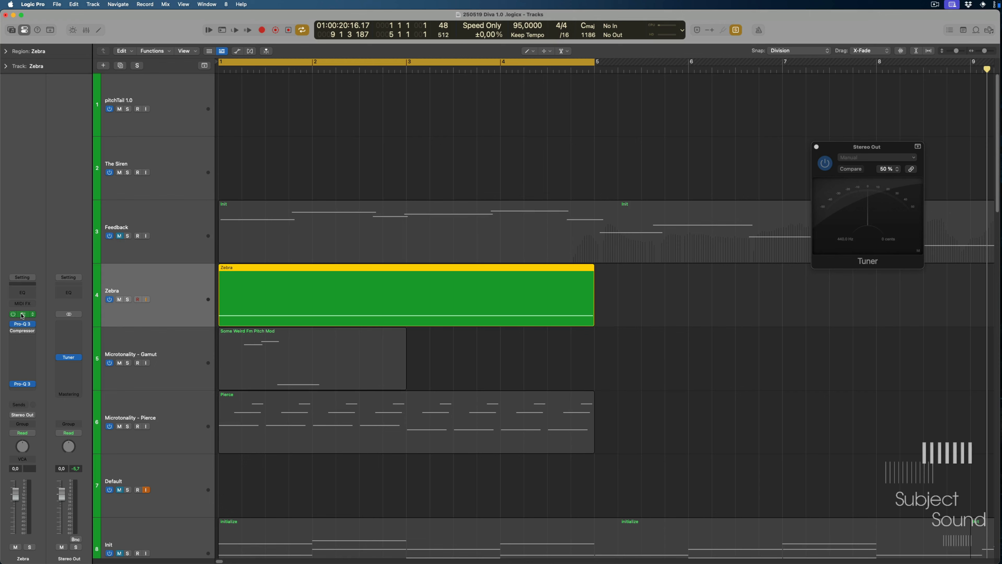
click(22, 315)
click(515, 160)
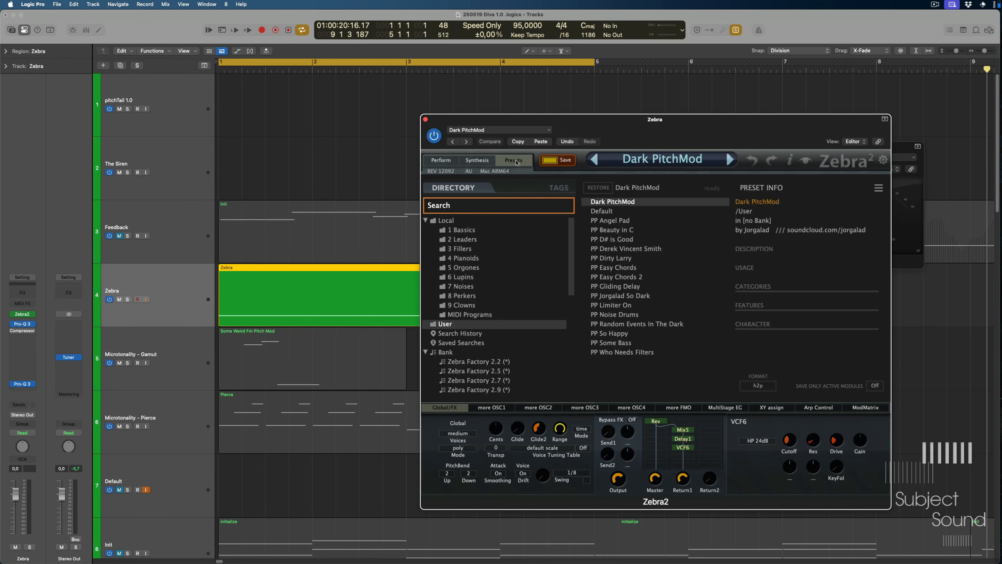
drag(643, 144, 512, 110)
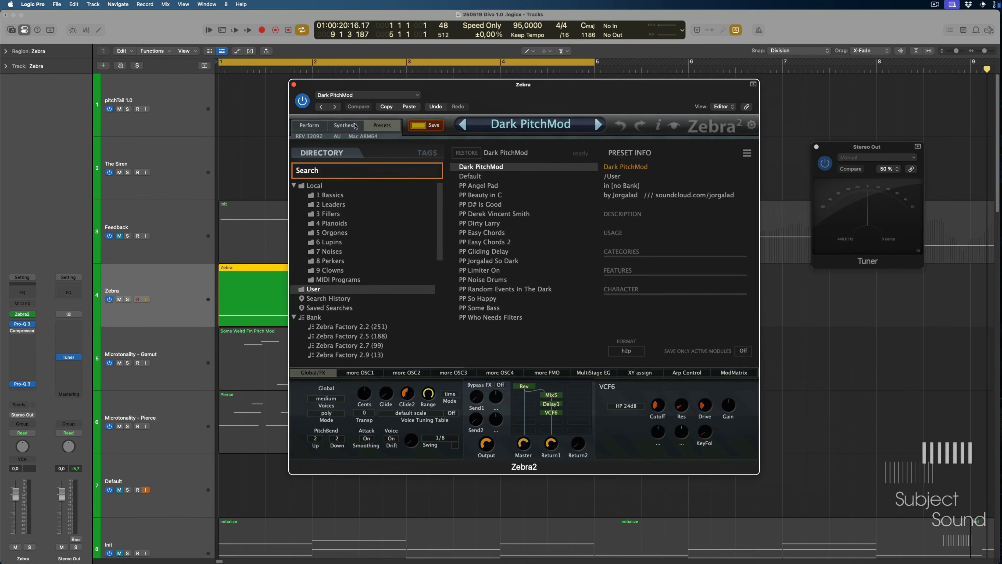
Show Zebra2's Synthesis page together with the MultiStage EG editor
click(355, 126)
drag(572, 103, 541, 96)
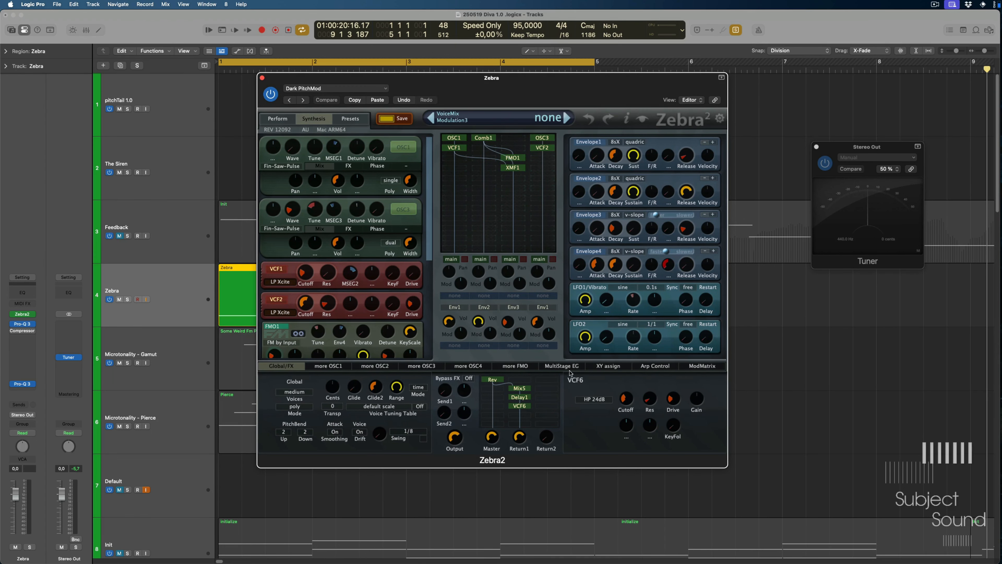
click(562, 365)
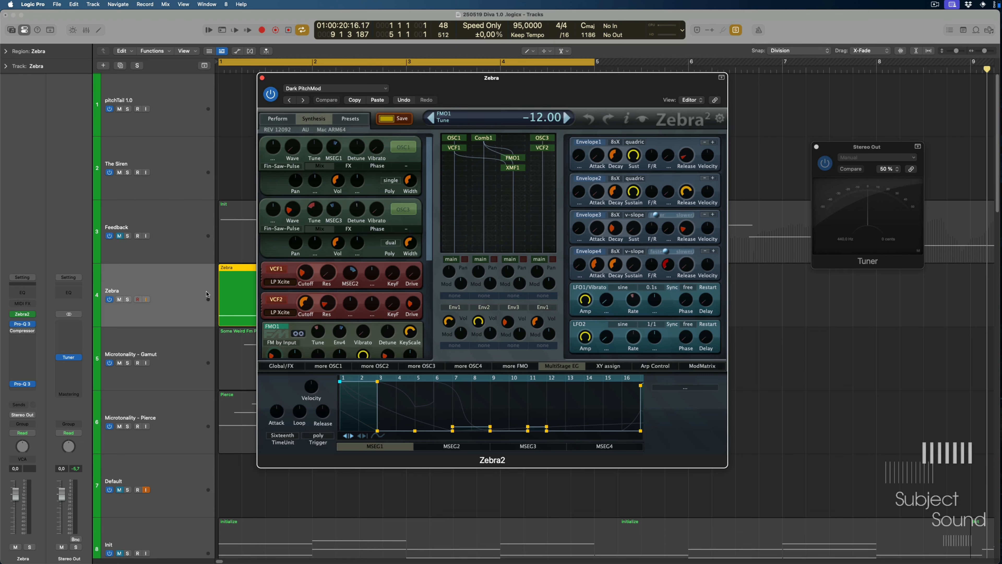
Check the Zebra region's note in the Piano Roll, then return to the Zebra2 window
key(v)
key(e)
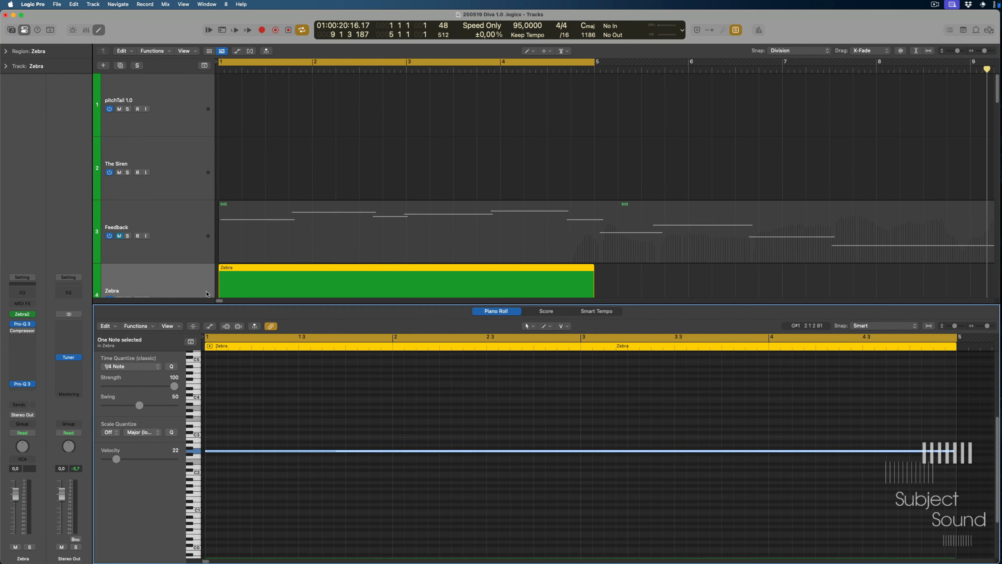
key(e)
key(v)
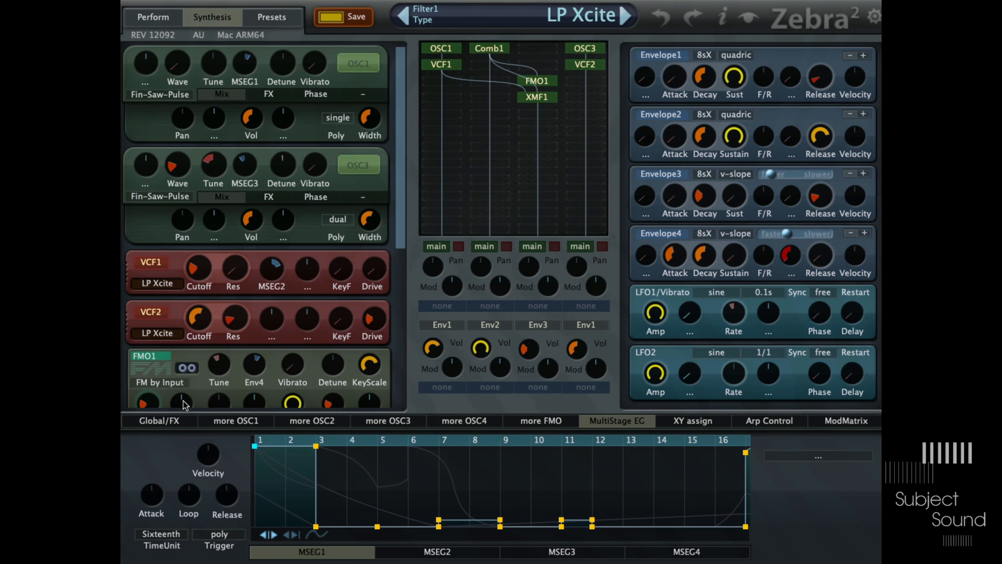
Mute Zebra2's Comb1, FMO1/XMF1 and OSC3 mixer lanes to hear OSC1 alone with its MSEG1 pitch modulation
click(506, 246)
click(554, 246)
click(602, 247)
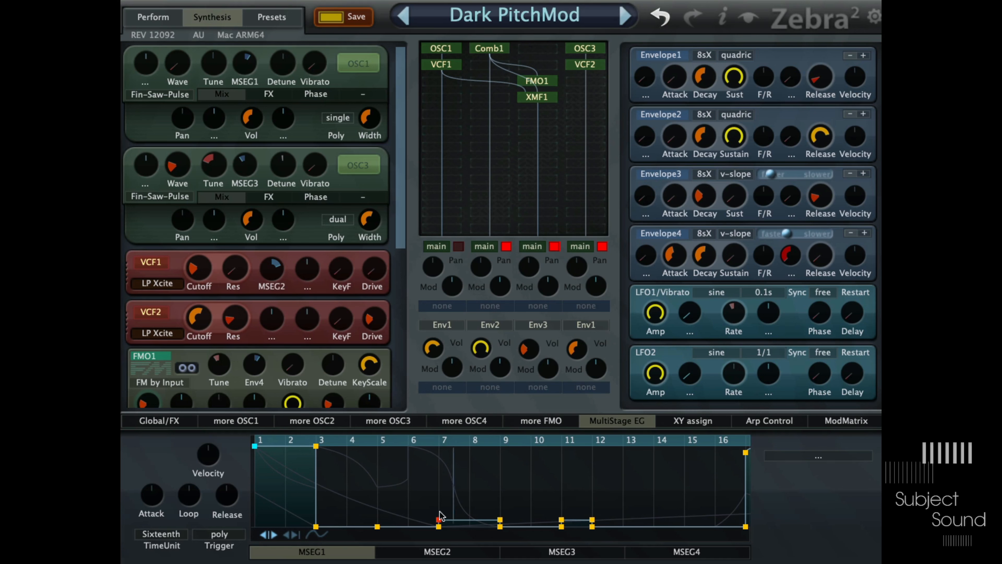
mouse_move(439, 511)
mouse_down()
mouse_move(438, 466)
mouse_move(463, 475)
mouse_move(471, 458)
mouse_move(438, 517)
mouse_up()
Audition the Comb1 lane on its own and bring the FMO1 and Comb1 module settings into view
click(507, 247)
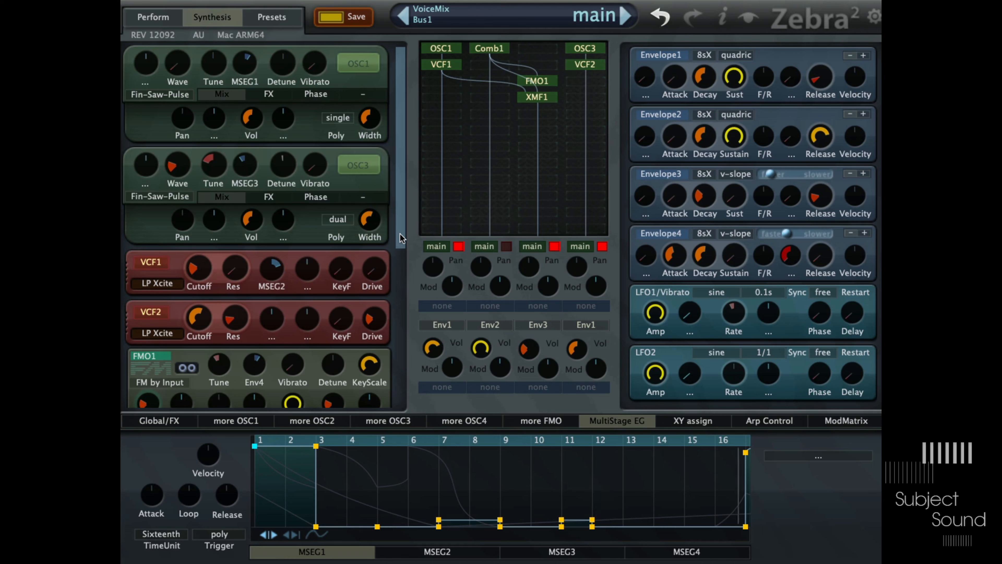
scroll(401, 240, down, 1)
drag(402, 248, 389, 348)
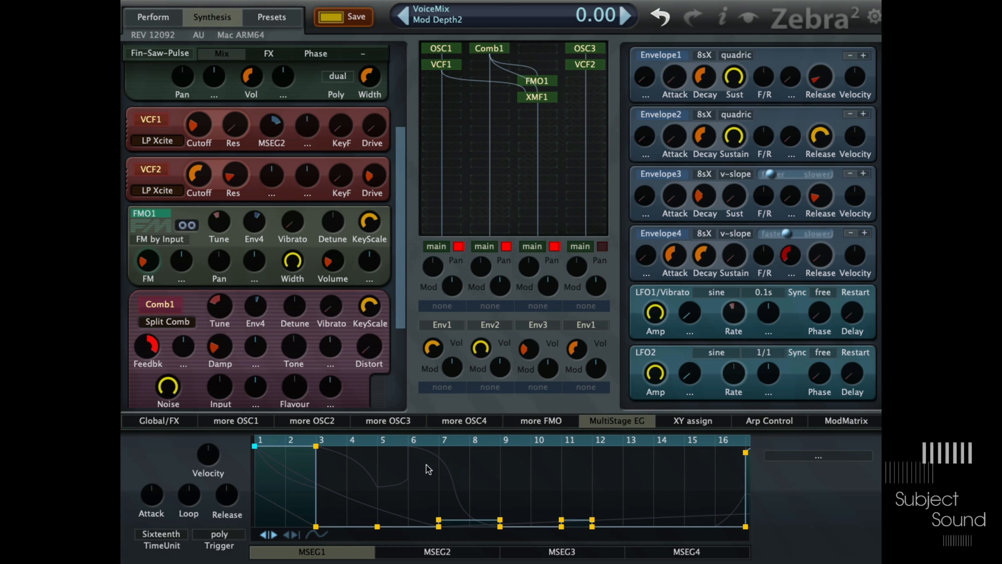
Inspect the MSEG2 and full-length MSEG3 curves, then raise MSEG3's peak near position 16
click(423, 553)
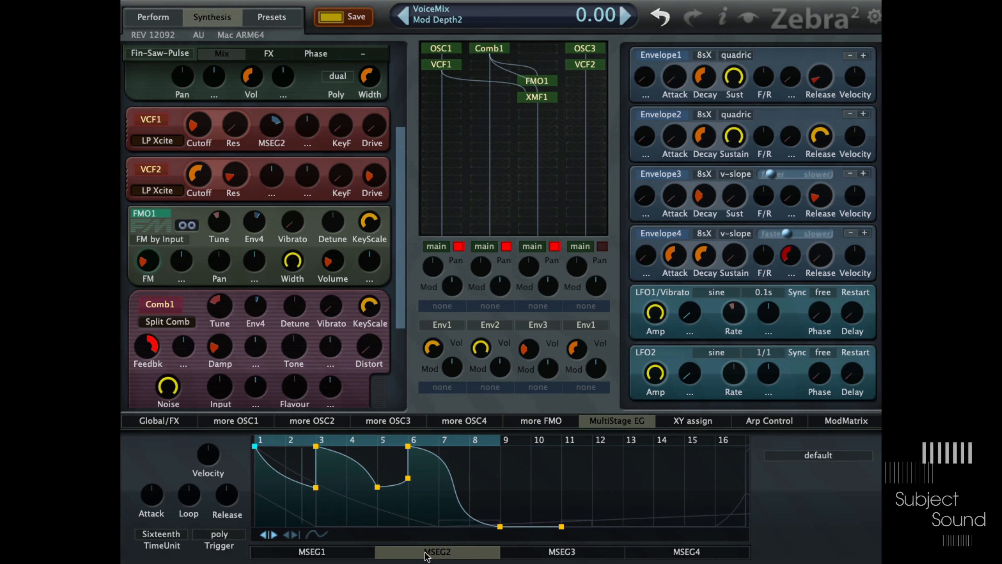
click(539, 553)
drag(508, 563, 642, 111)
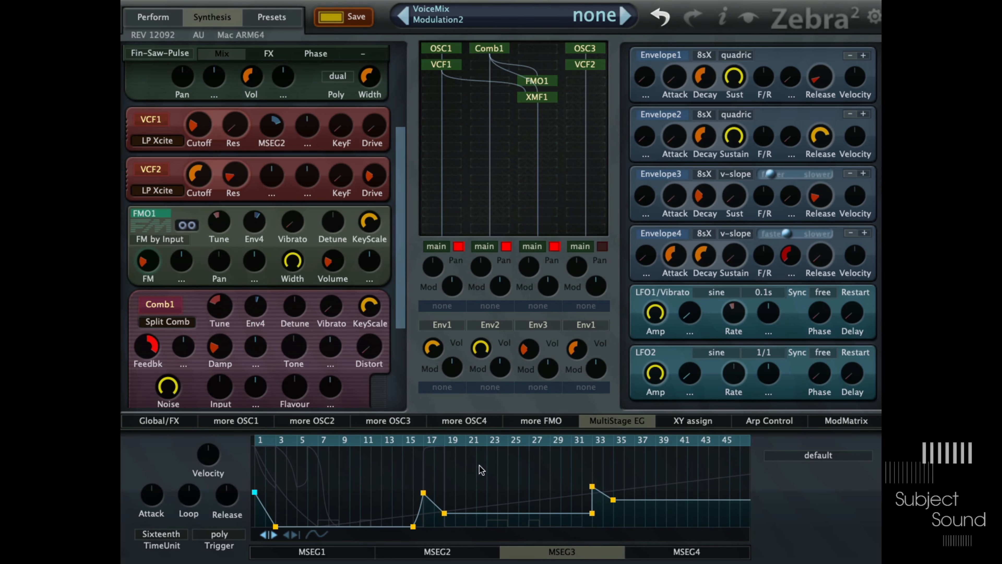
drag(479, 465, 599, 171)
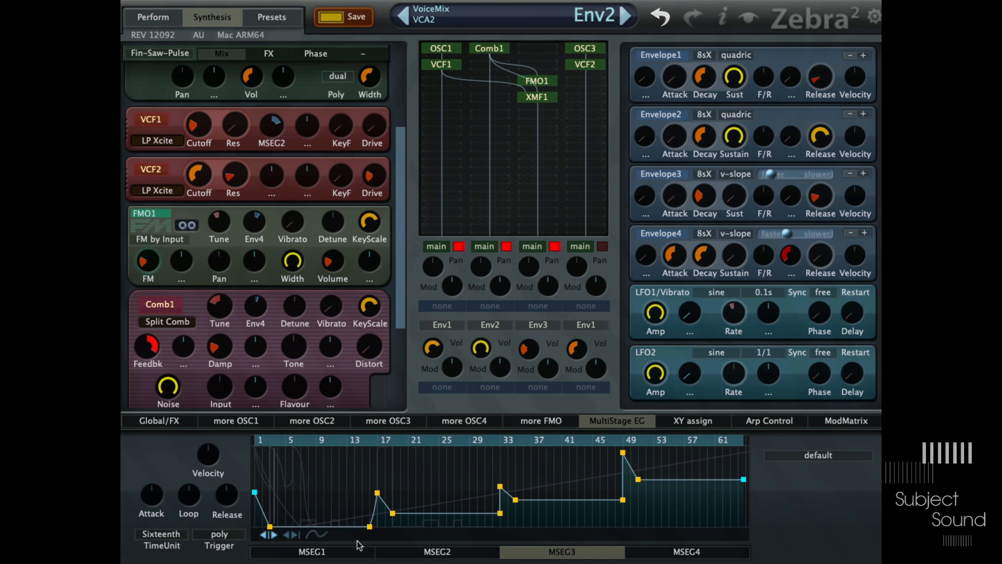
drag(377, 492, 377, 479)
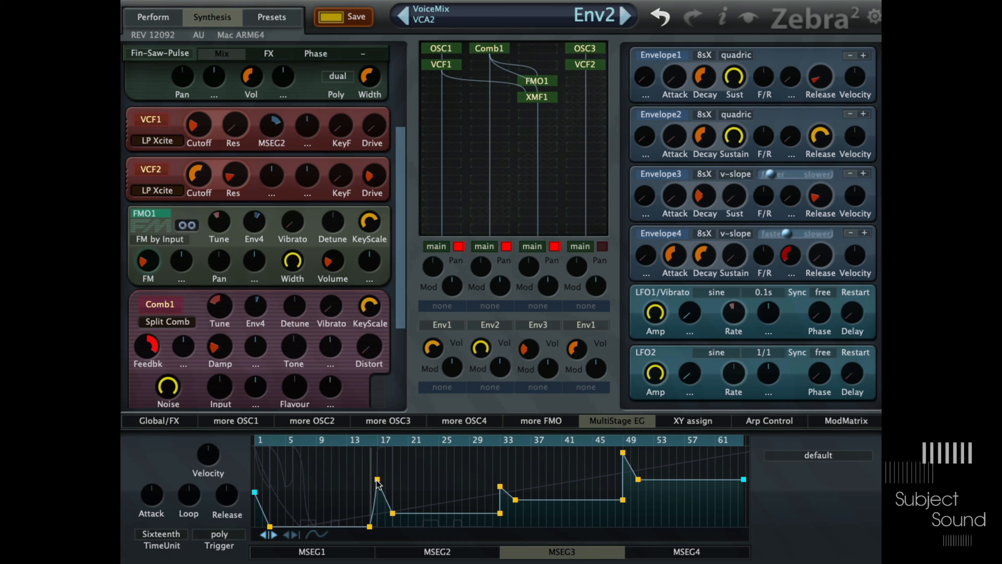
Unmute Zebra2's first three mixer lanes and close the instrument window
click(458, 246)
click(506, 246)
click(554, 246)
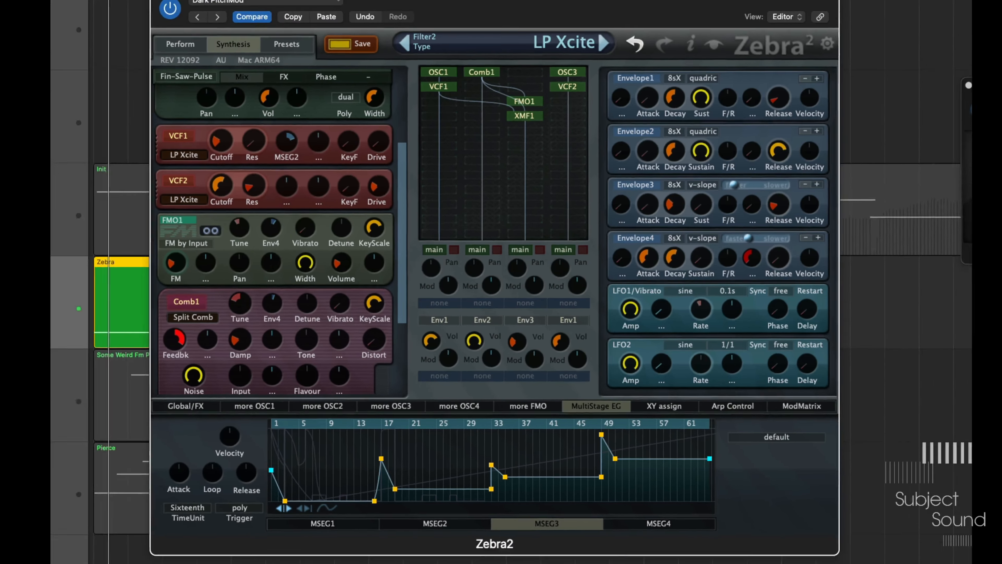
click(262, 79)
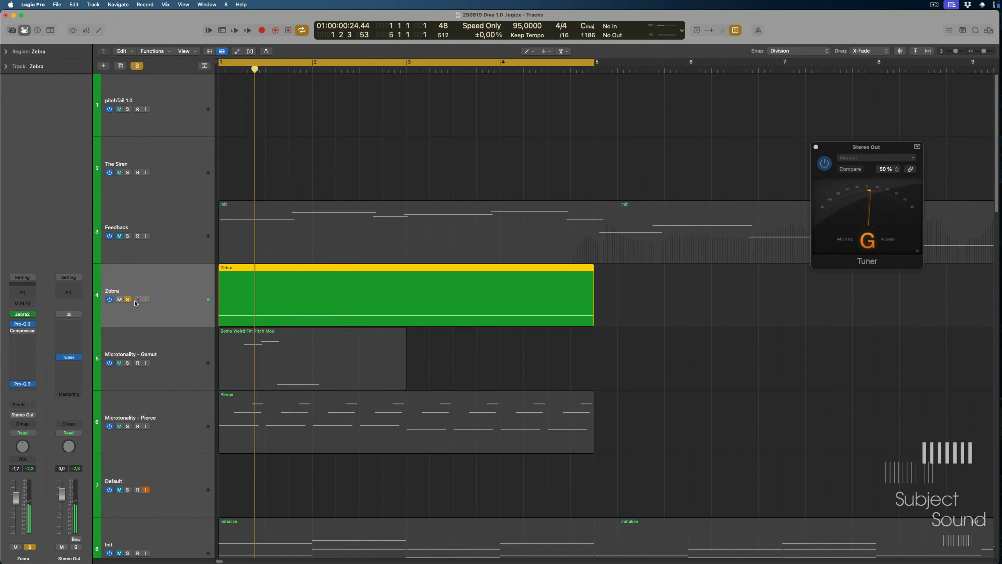
Move the solo from Zebra to the Microtonality - Gamut track and open its Diva instrument
click(212, 374)
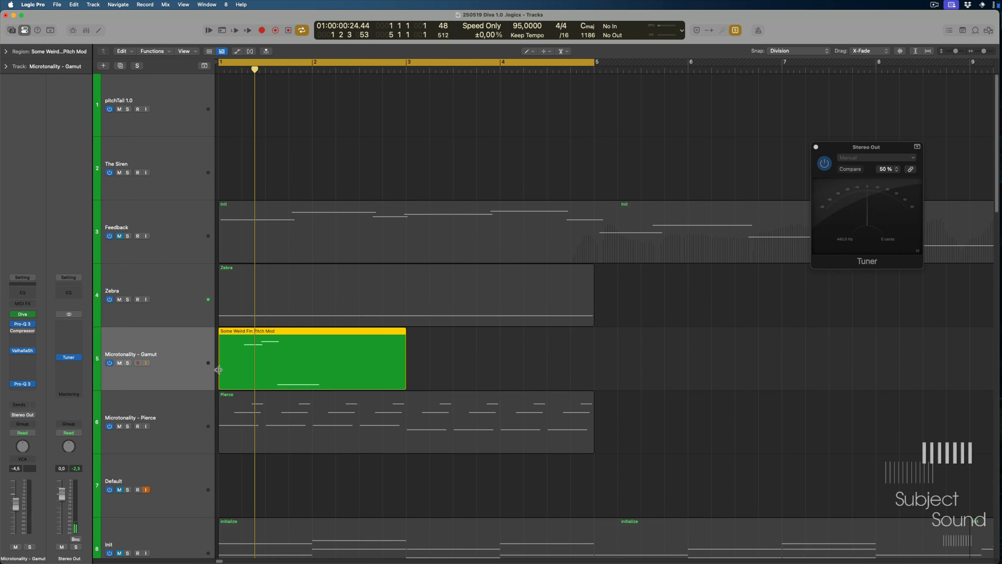
key(super+Right)
key(super+Down)
key(super+Right)
key(super+Down)
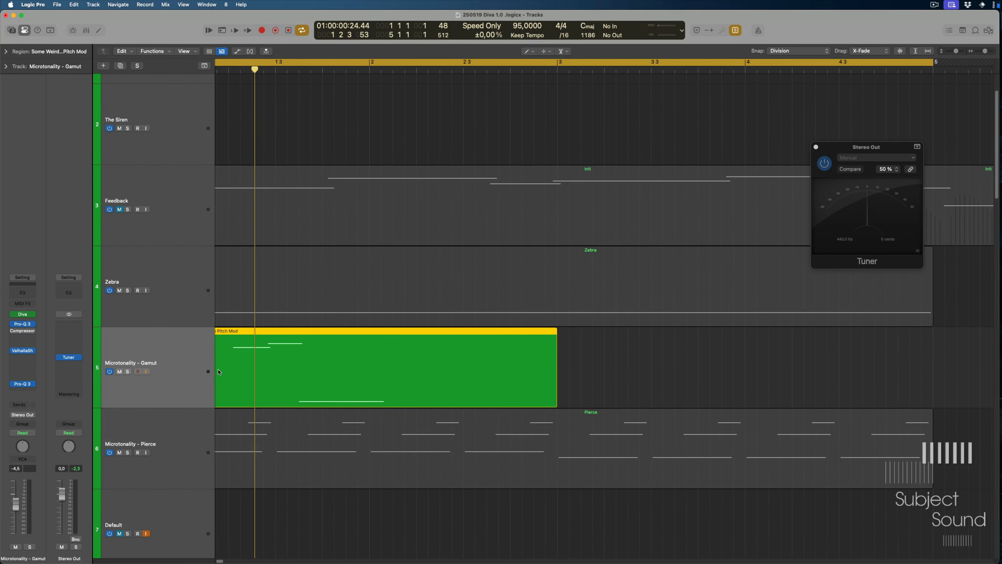
scroll(219, 372, left, 2)
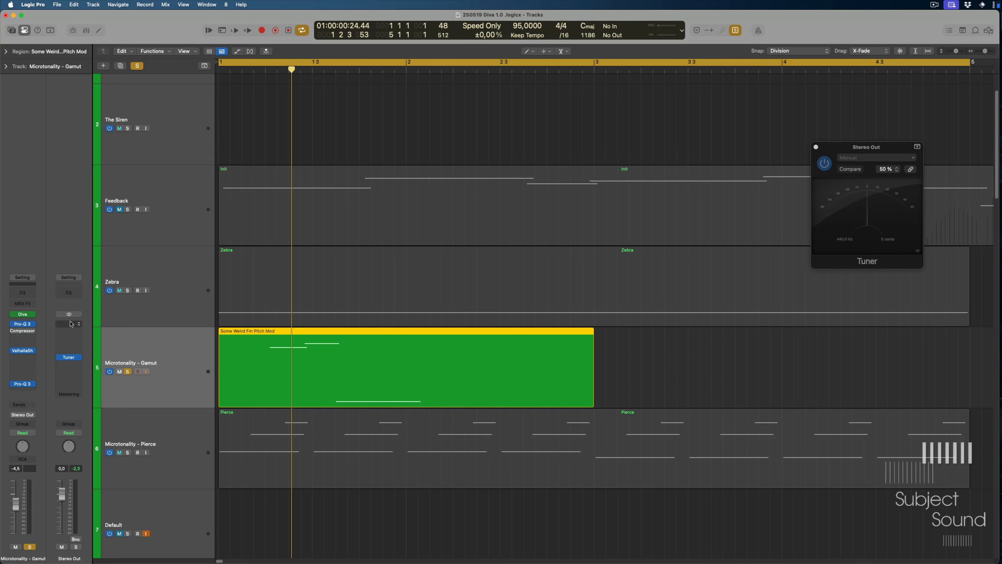
click(25, 315)
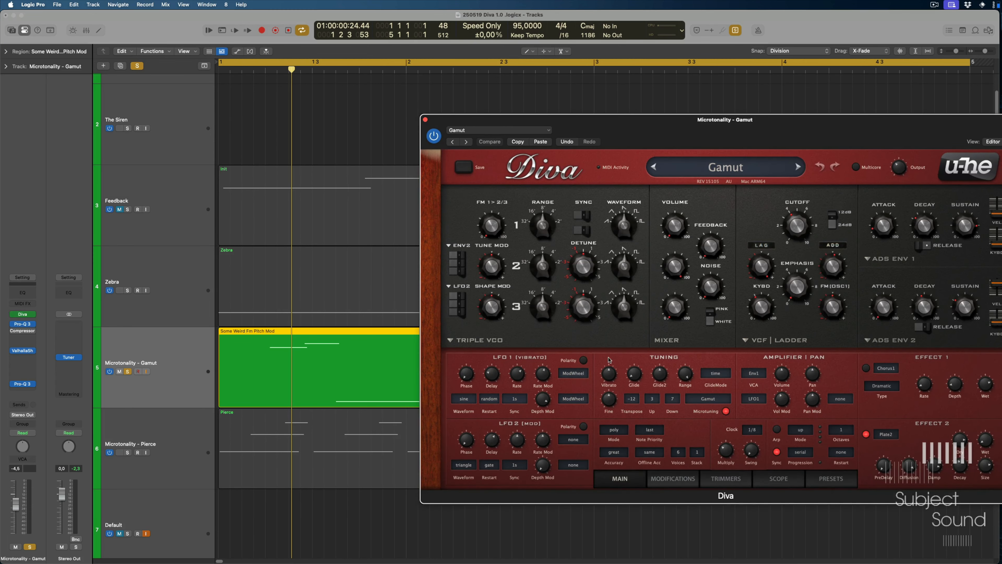
drag(730, 150, 570, 125)
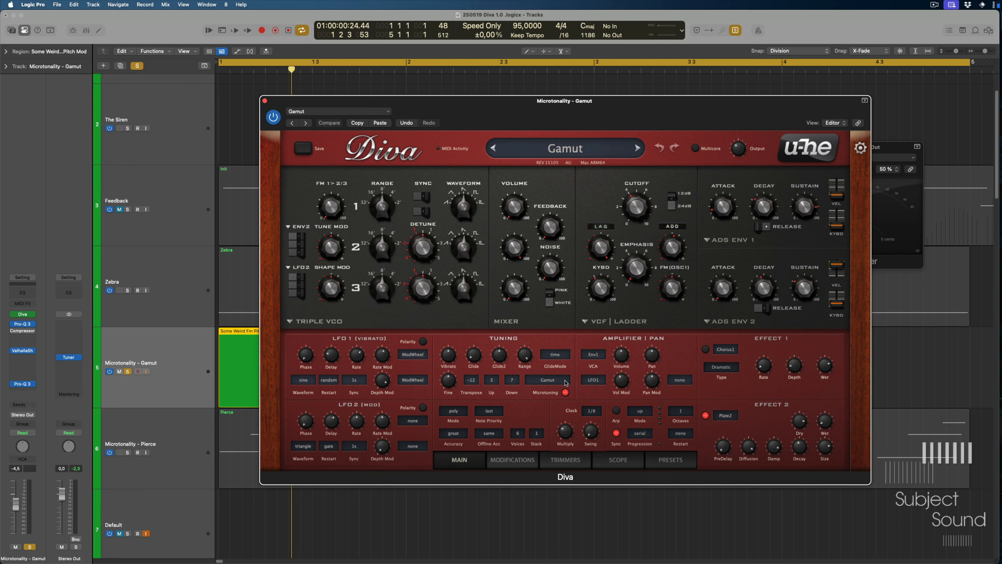
Browse the scale files in the Local folder of Diva's microtuning library, keeping the Gamut tuning
click(561, 380)
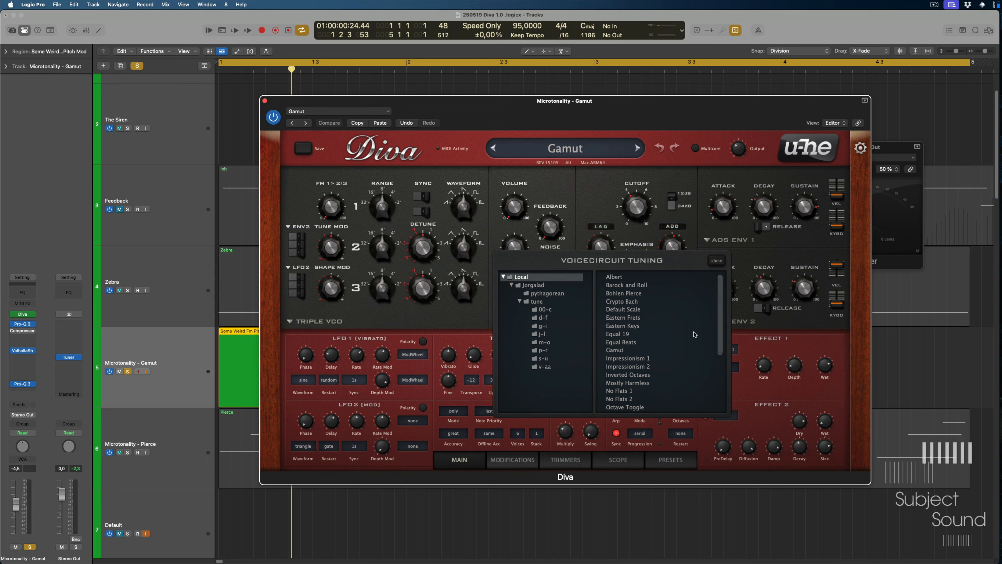
drag(723, 342, 723, 399)
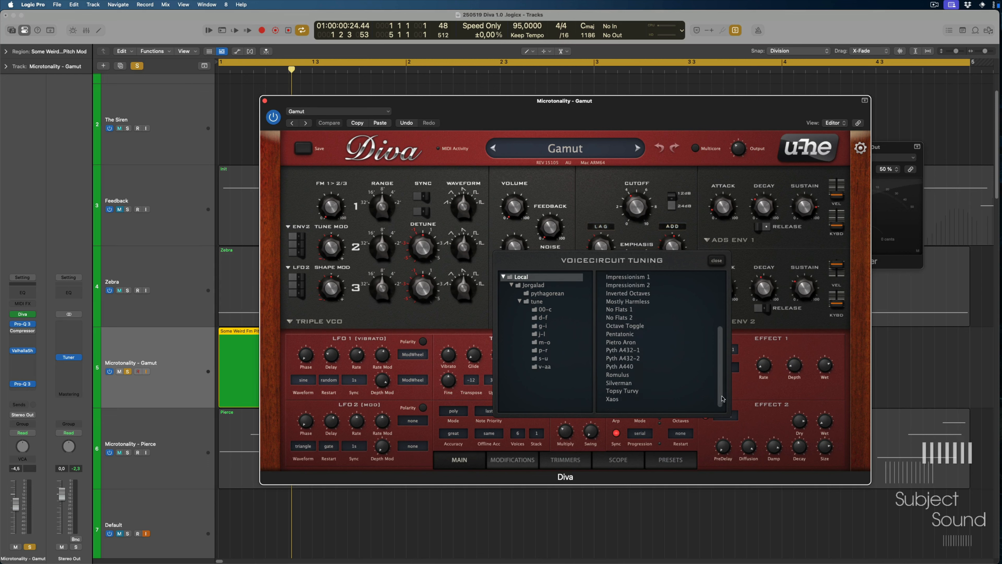
click(717, 261)
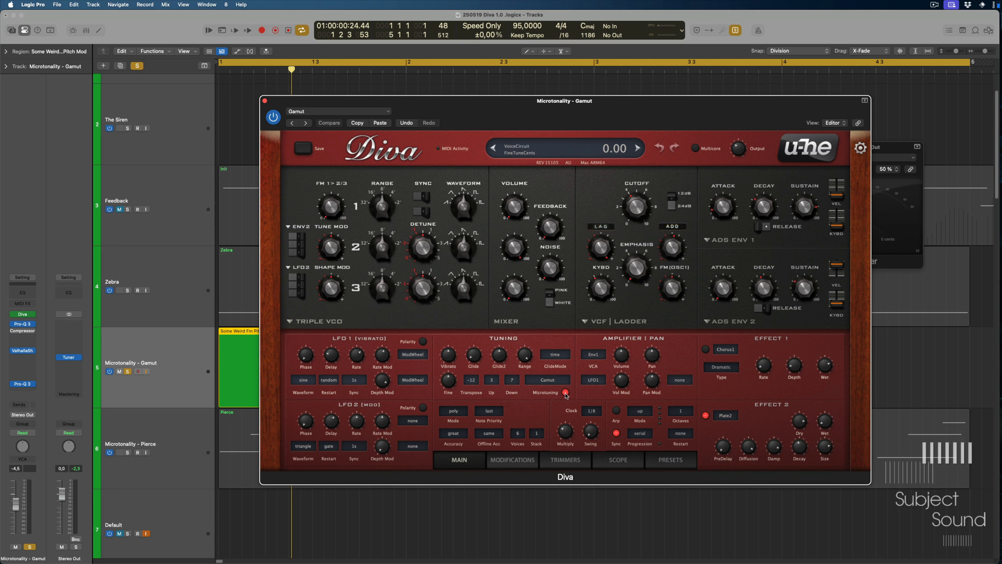
click(562, 382)
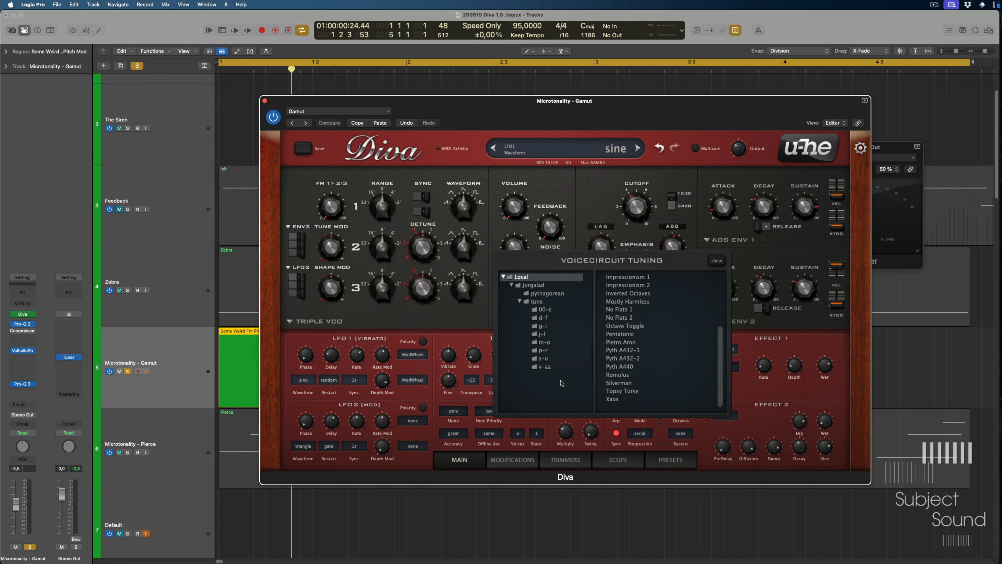
scroll(649, 333, up, 5)
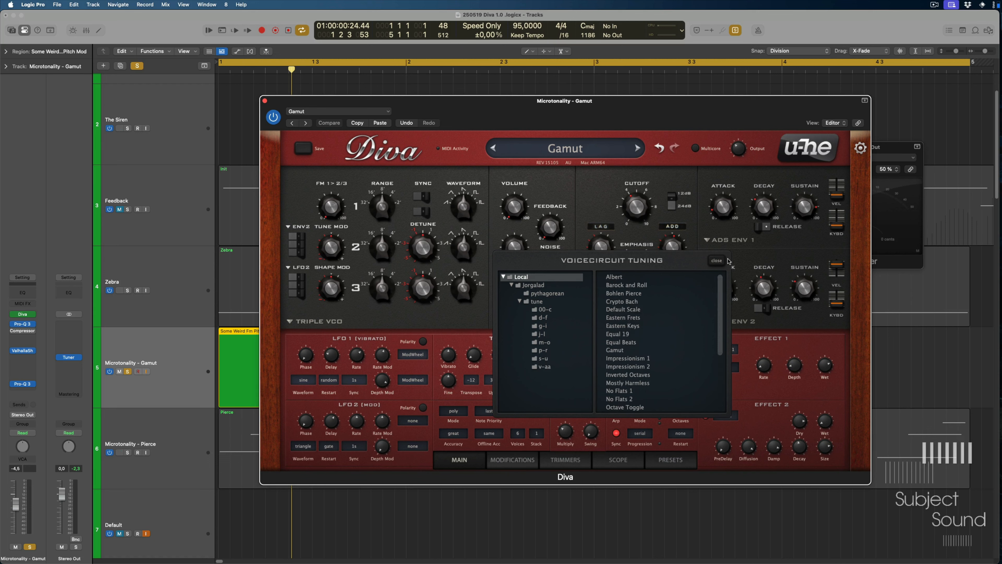
click(717, 261)
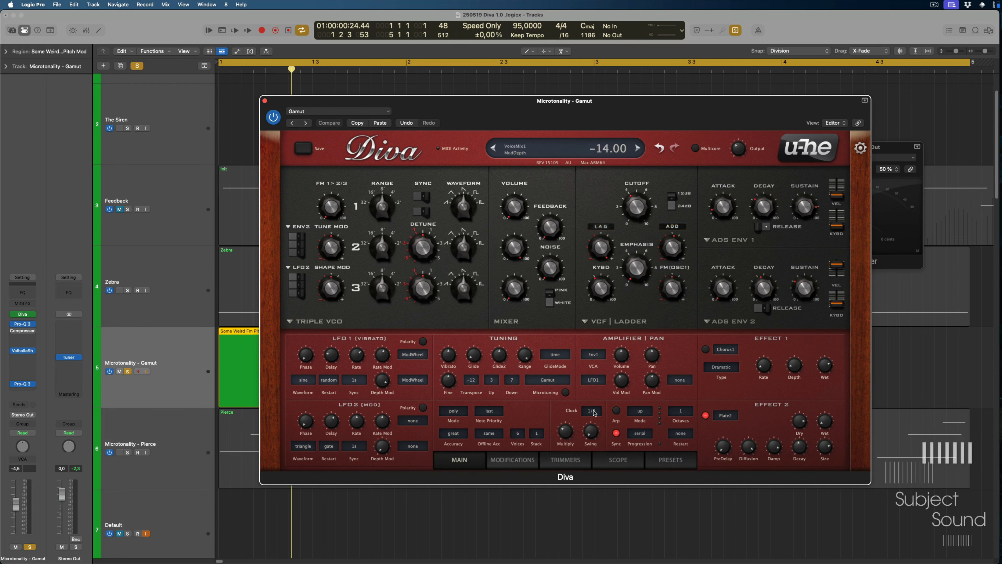
Play the Gamut track without microtuning for comparison, switch Diva's Gamut microtuning on and play it again
click(179, 347)
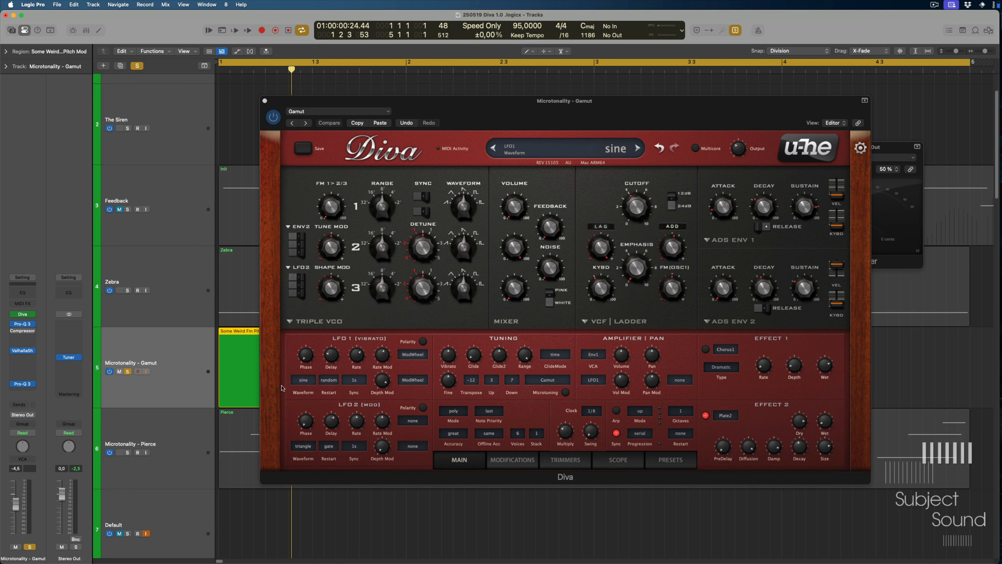
key(space)
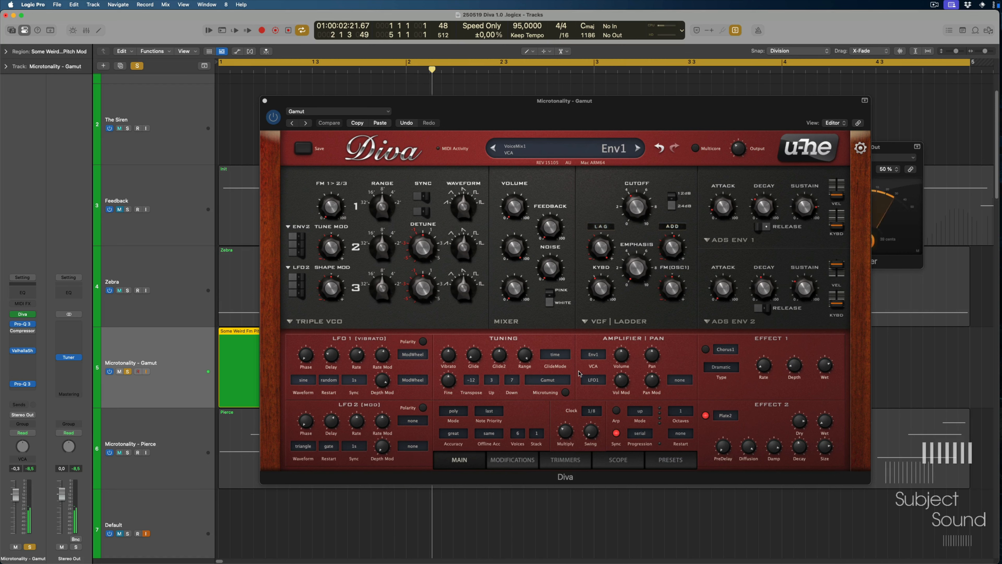
click(565, 392)
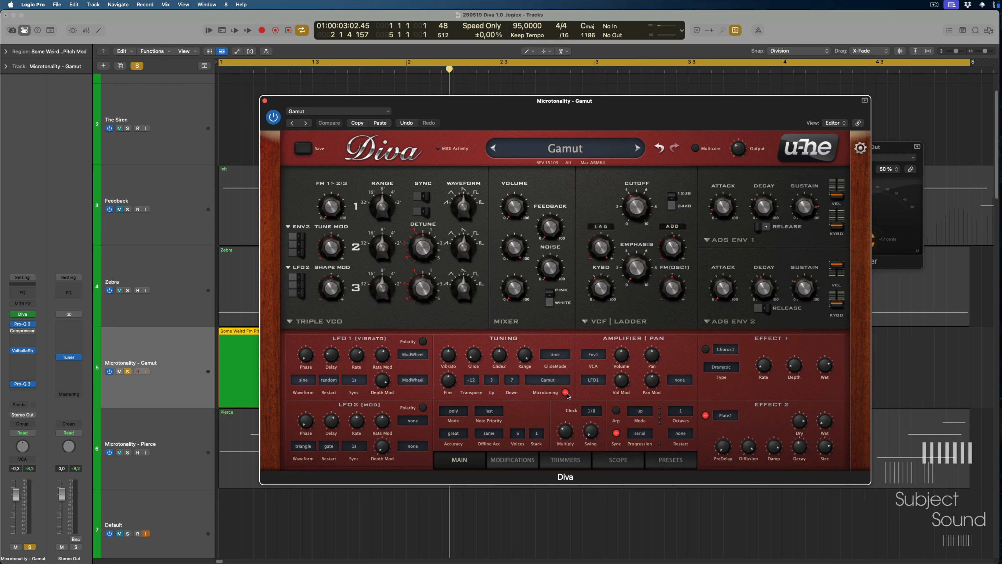
key(space)
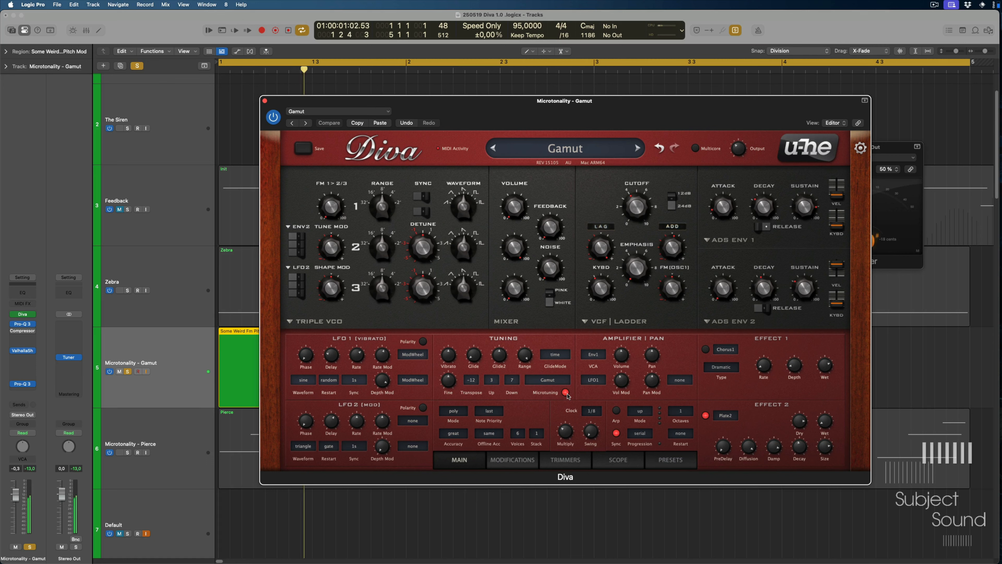
mouse_move(460, 287)
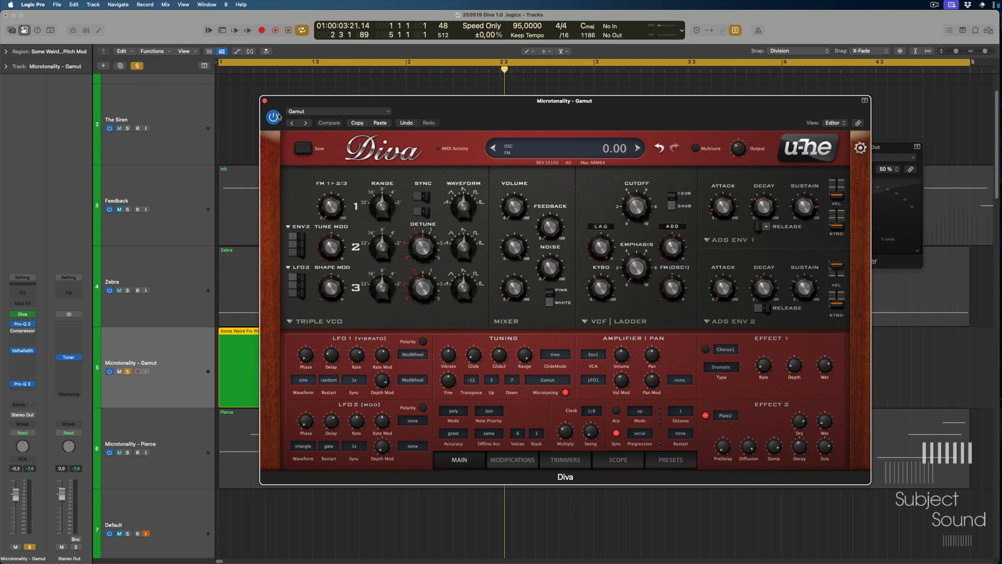
Move the solo from the Gamut track to Microtonality - Pierce and open its Diva instrument
click(265, 102)
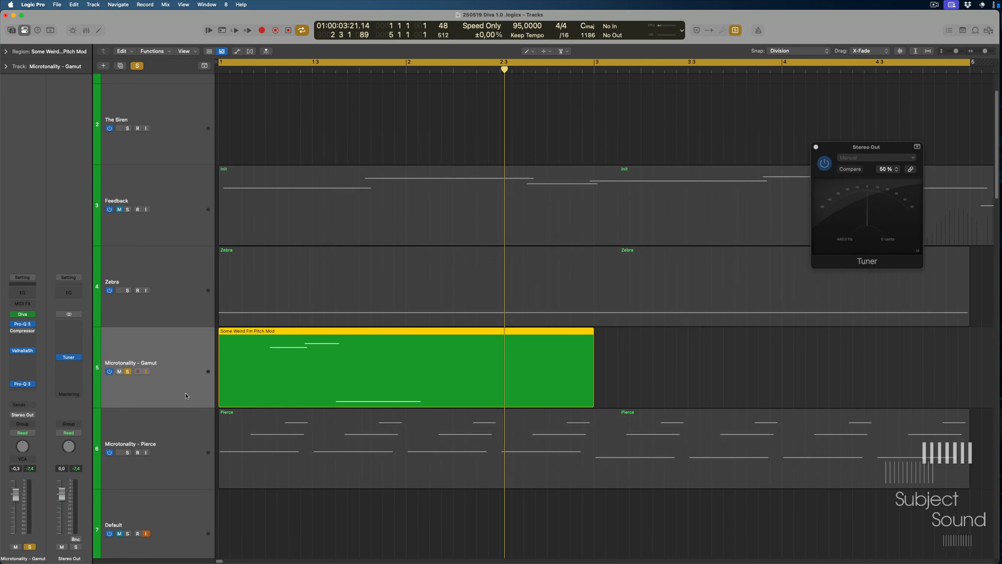
click(173, 441)
click(131, 372)
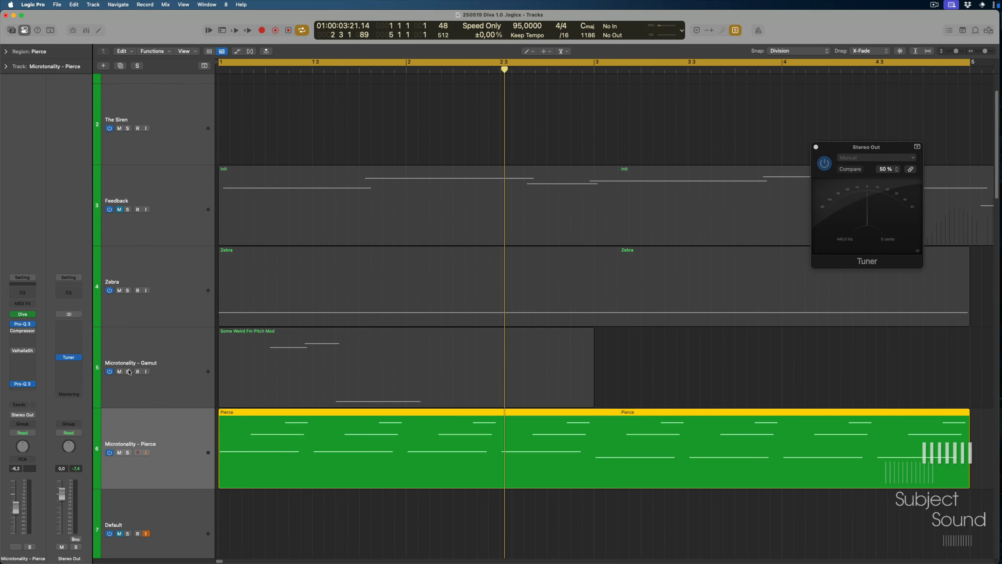
click(128, 452)
key(super+Left)
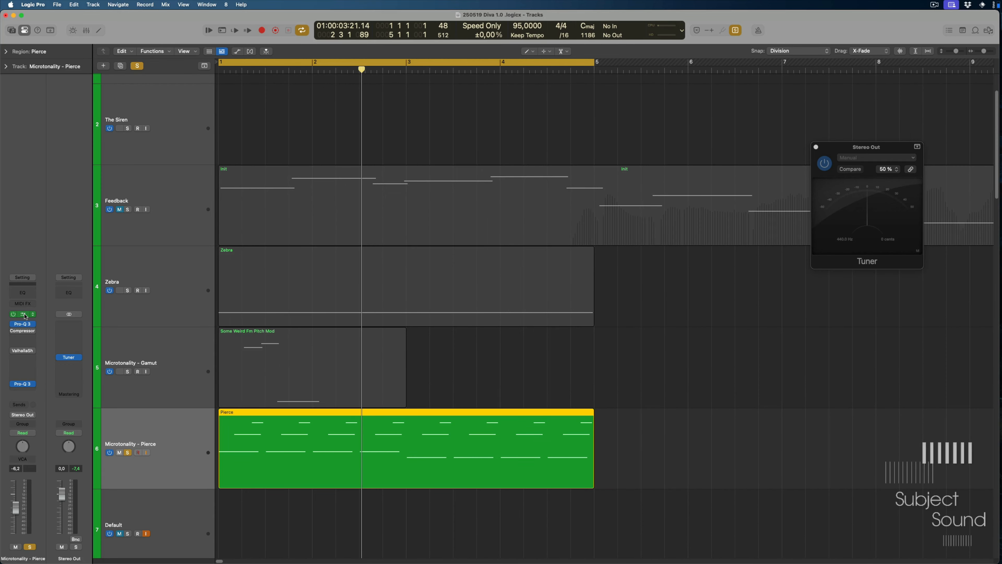
click(23, 314)
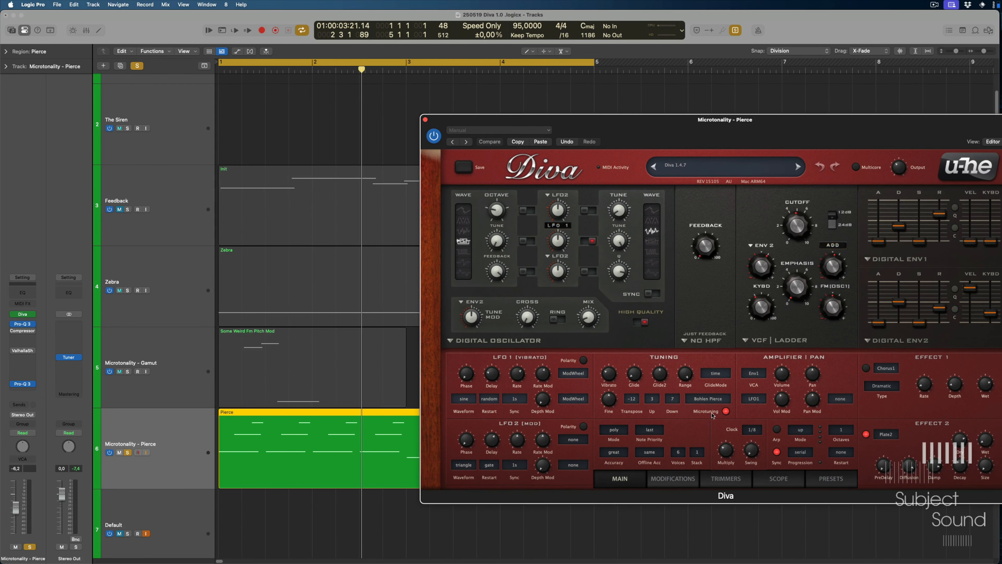
Play the Pierce track with Bohlen Pierce microtuning off and back on, with the track fader at -3.9 dB
click(725, 411)
drag(15, 512, 16, 516)
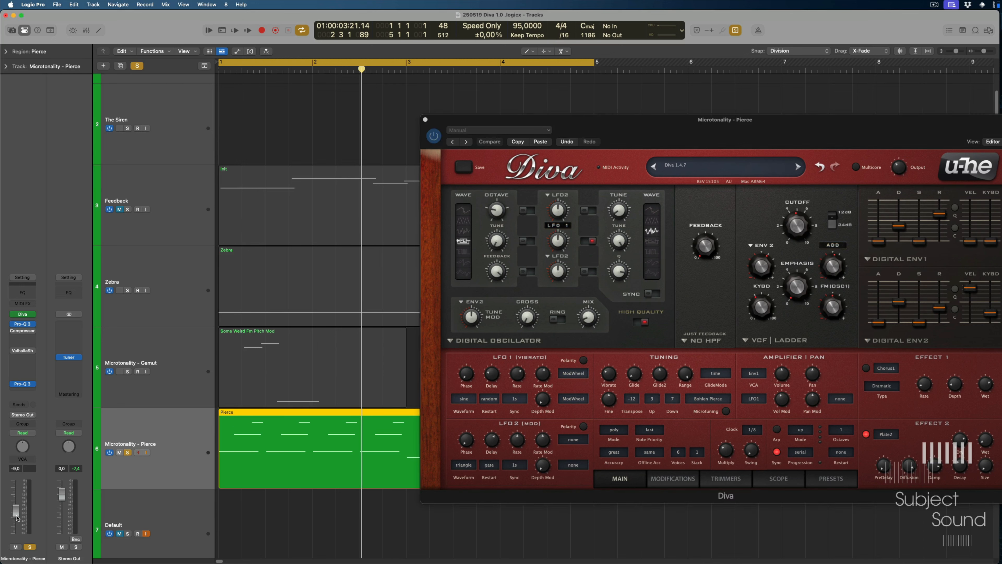
key(space)
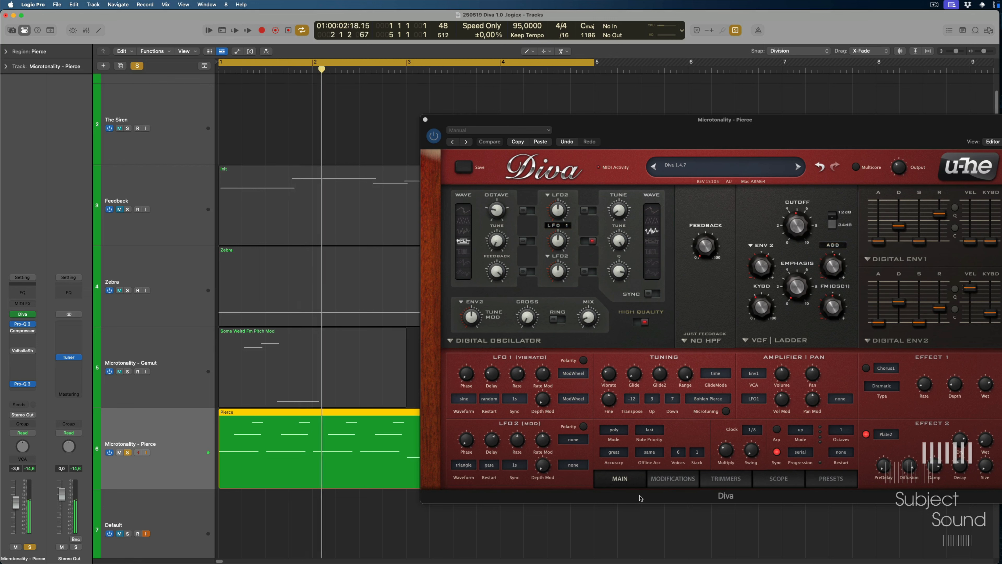
click(726, 411)
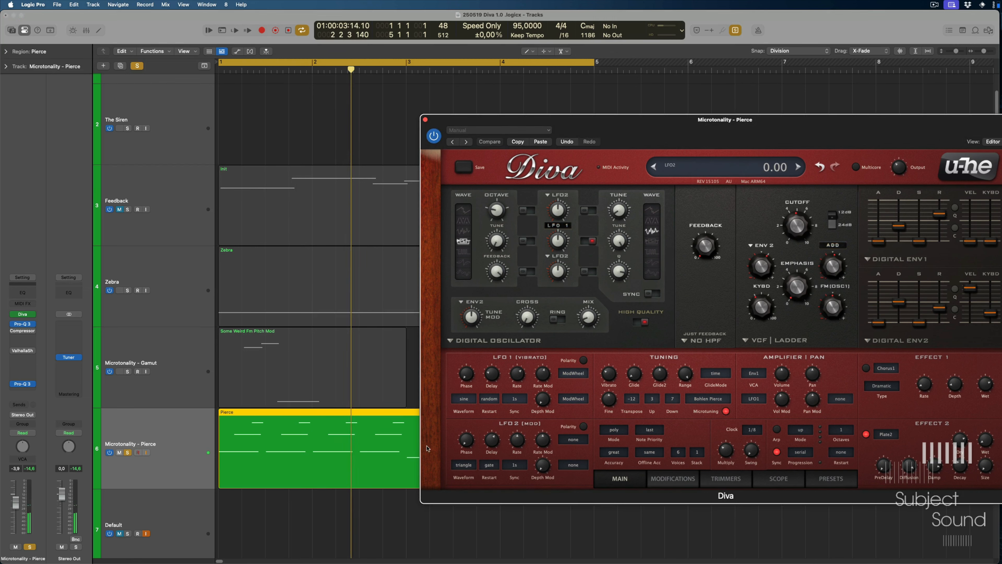
key(Return)
Shape the playing Pierce patch with filter cutoff 112.50, Env1 decay 51.76, Plate2 wet 71 and longer attacks on both envelopes
drag(799, 226, 807, 206)
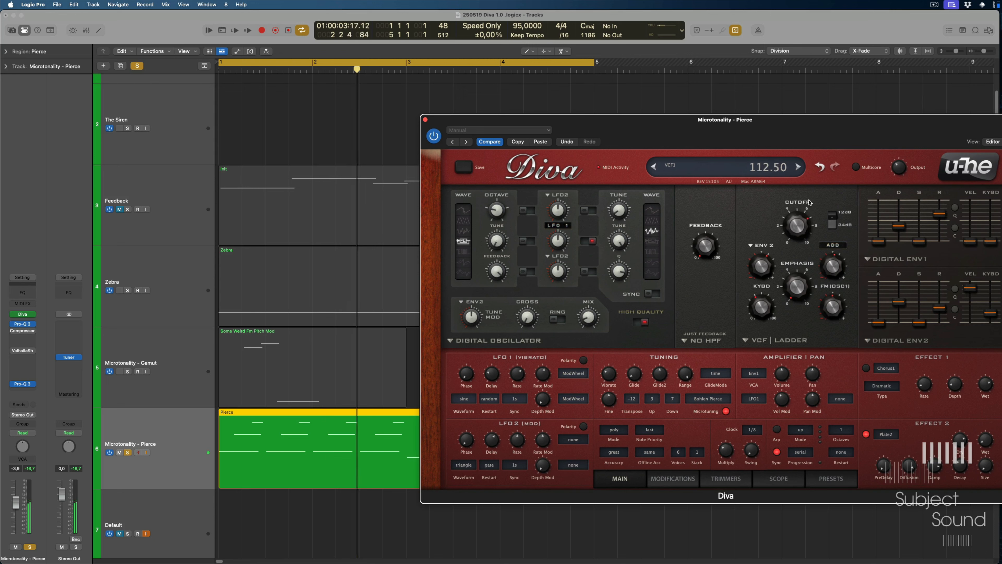
drag(986, 443, 986, 426)
drag(881, 244, 898, 218)
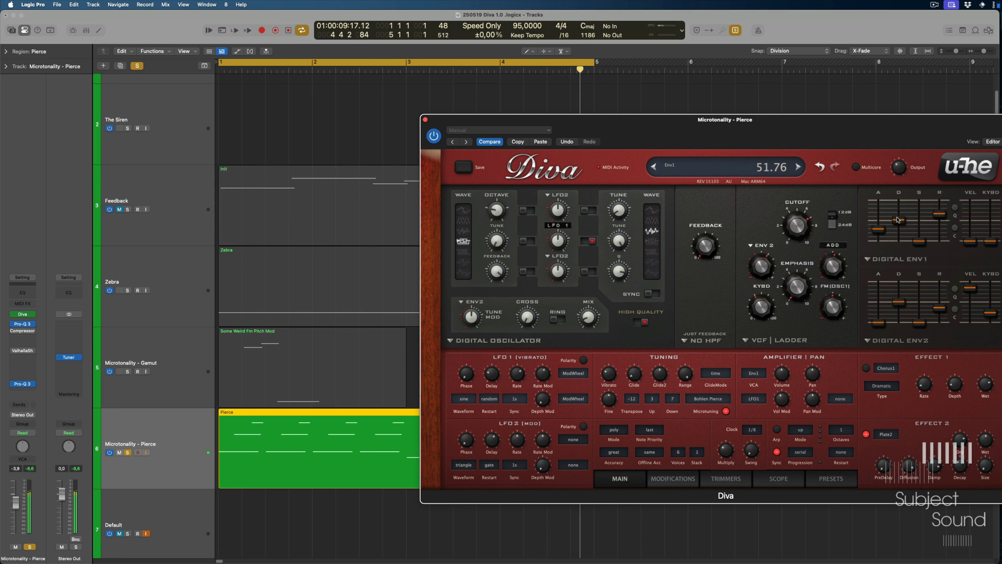
drag(985, 430, 985, 421)
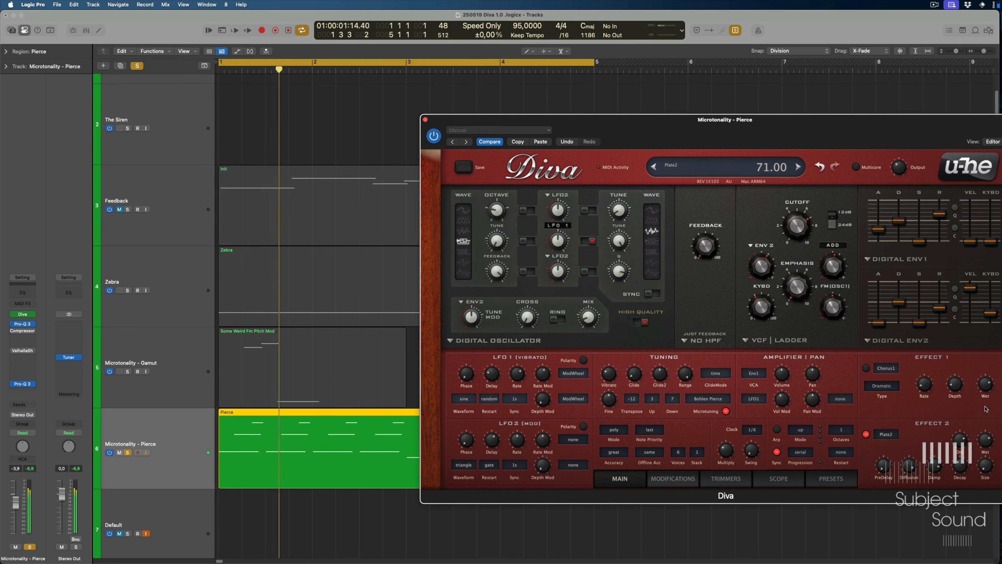
drag(882, 322, 880, 304)
drag(829, 263, 804, 236)
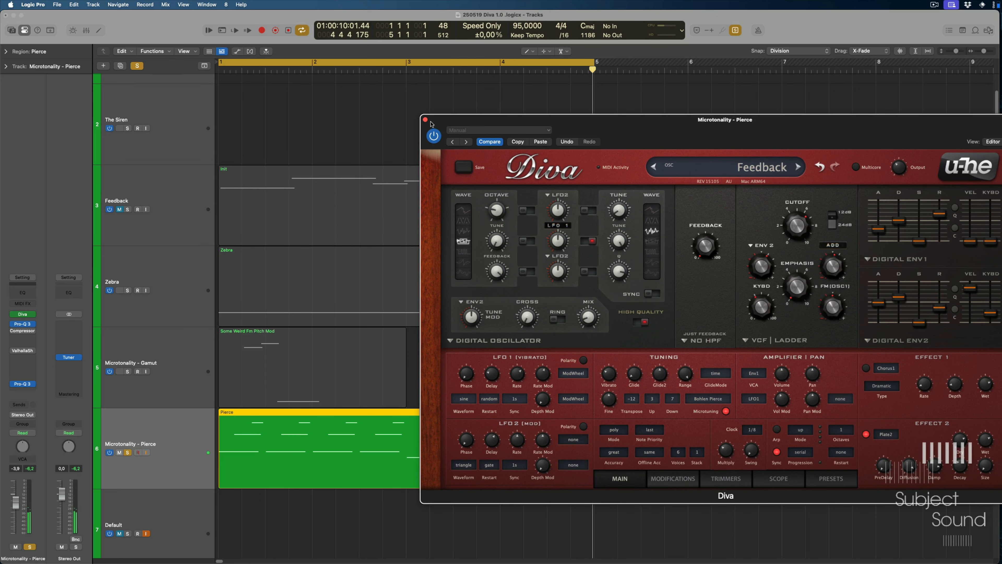
Close the Diva window and move the solo from the Pierce track to the Default track
click(426, 121)
scroll(158, 316, down, 5)
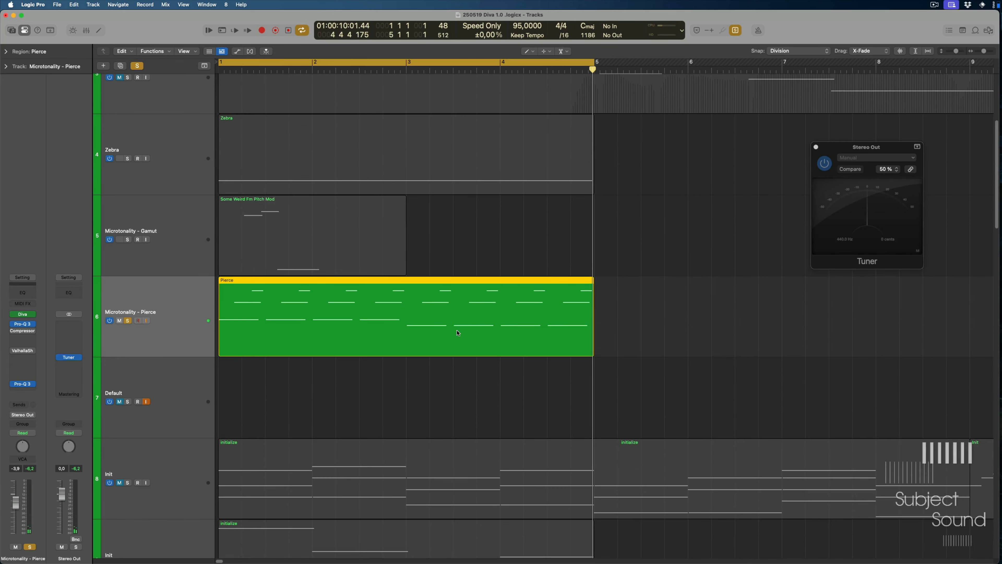
click(127, 320)
click(143, 394)
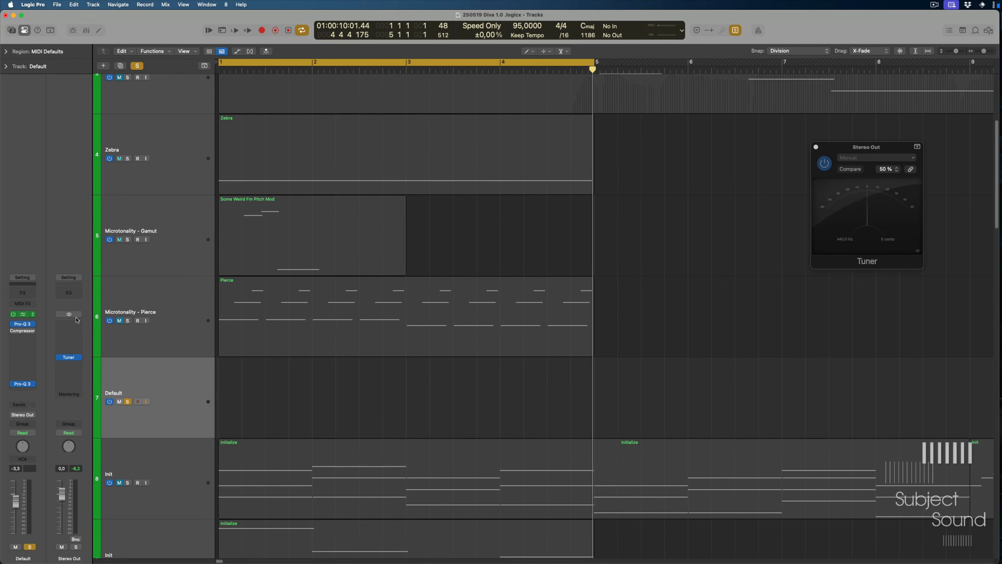
Open the Default track's Alchemy instrument, enlarged to 125 %, and raise the track fader to -2.5 dB
drag(755, 131, 570, 81)
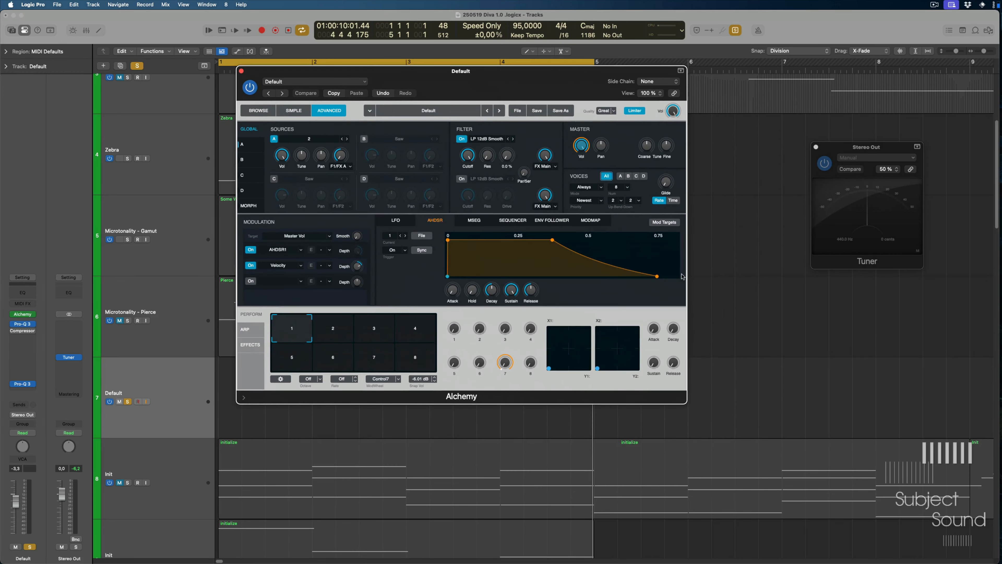
drag(682, 403, 798, 474)
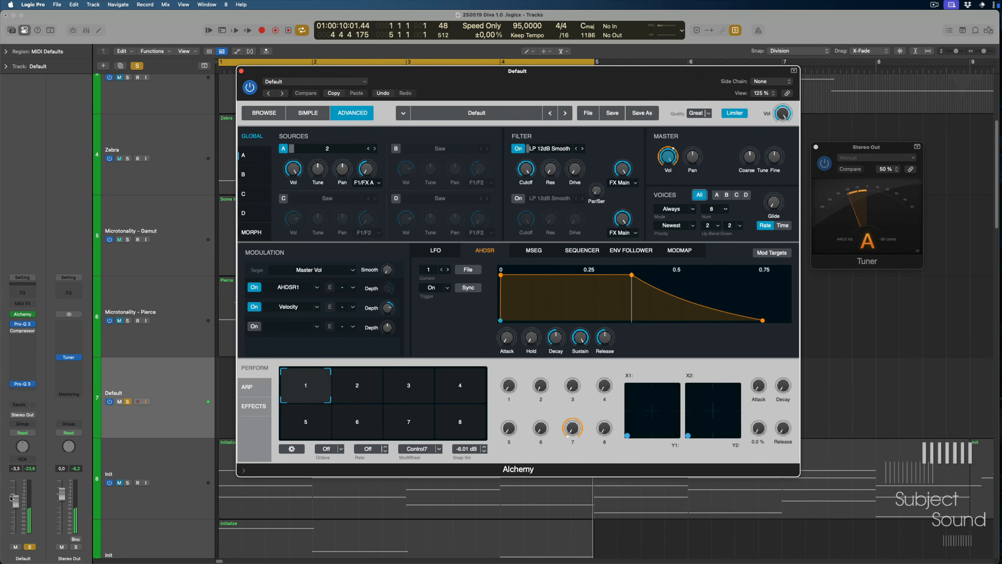
drag(16, 493, 16, 495)
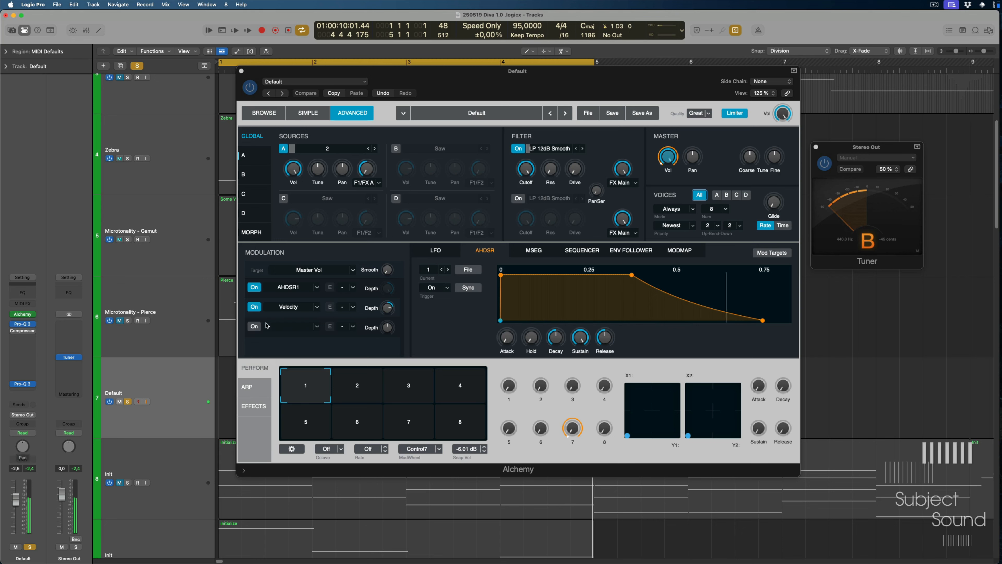
Examine the modulation assigned to the Position and Speed parameters of Alchemy's source A
click(255, 159)
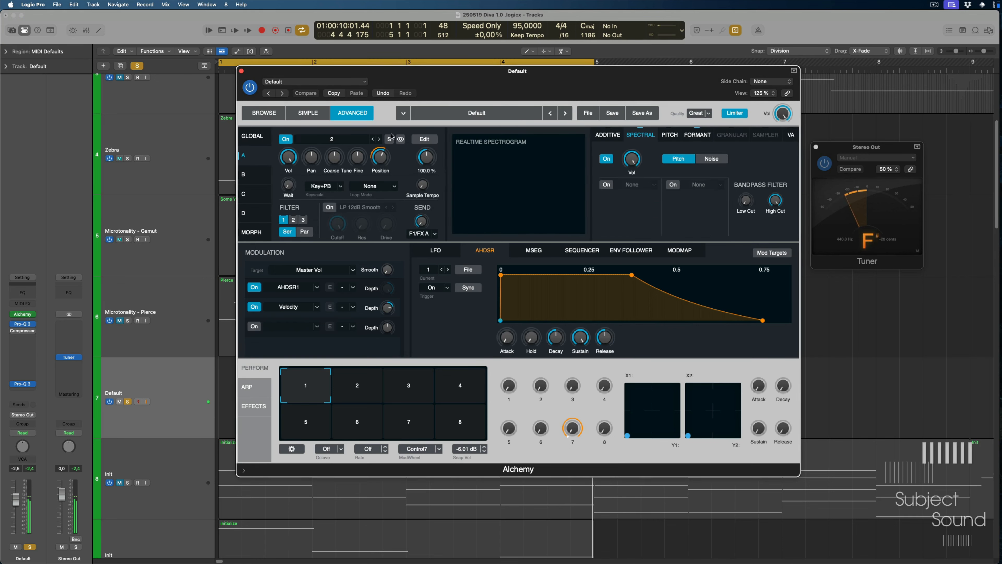
click(386, 160)
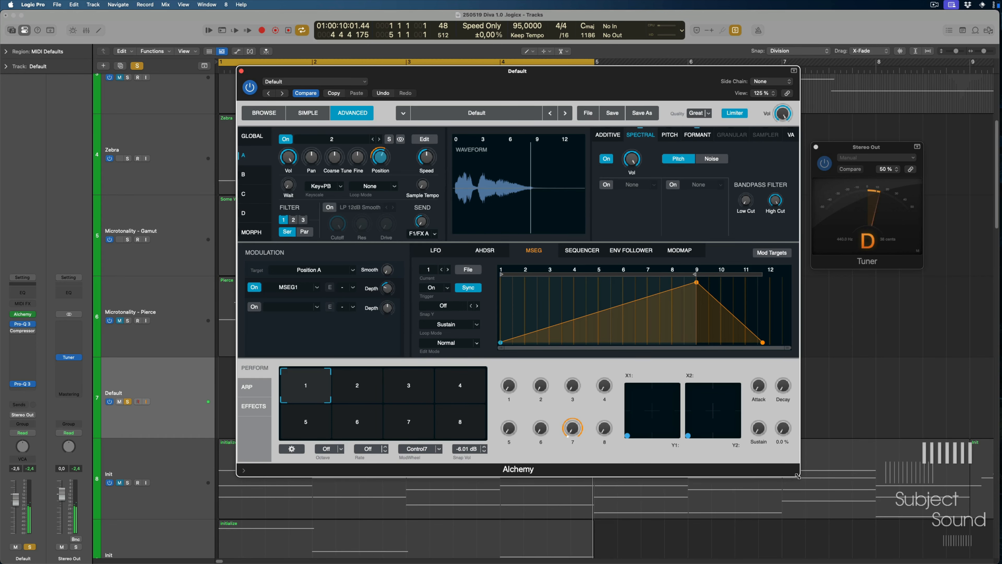
drag(799, 475, 818, 480)
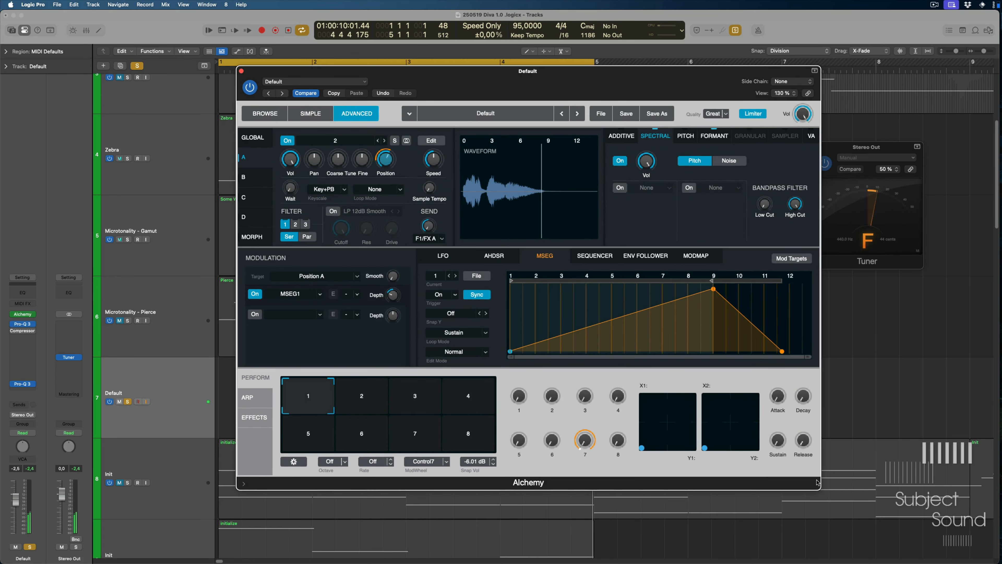
click(433, 160)
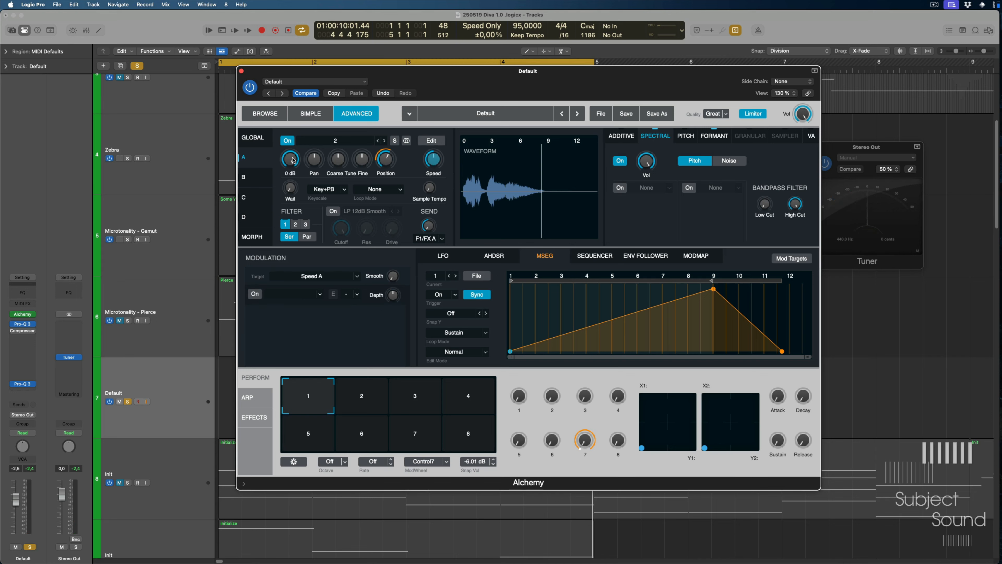
Set the Alchemy window's view size to 125 %, trying 100 % first
click(786, 97)
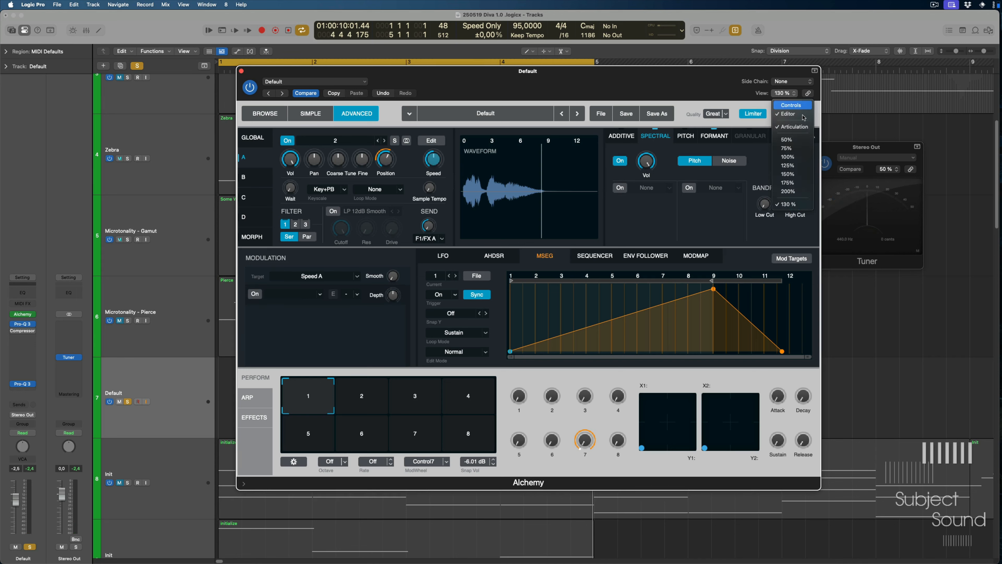
click(799, 157)
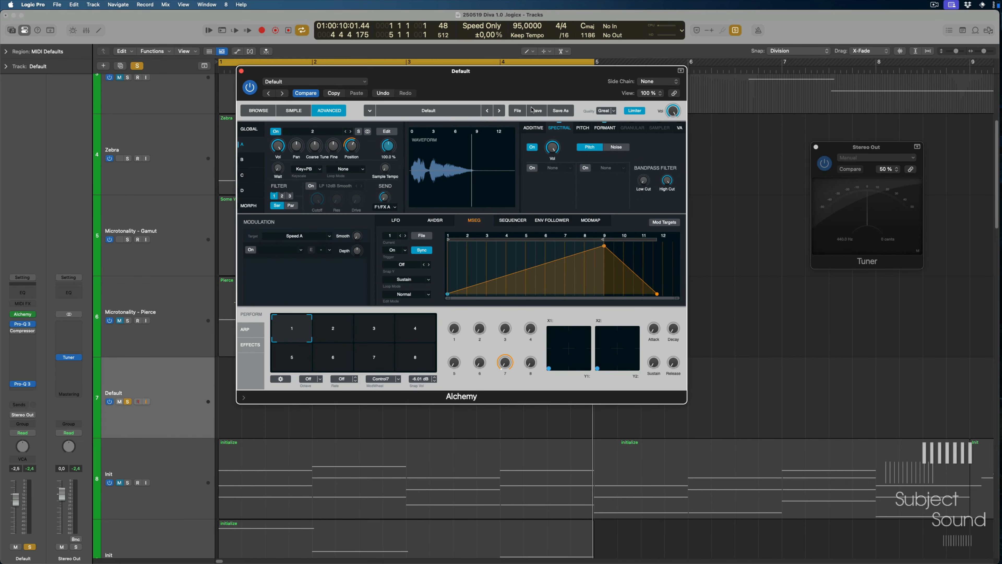
click(656, 93)
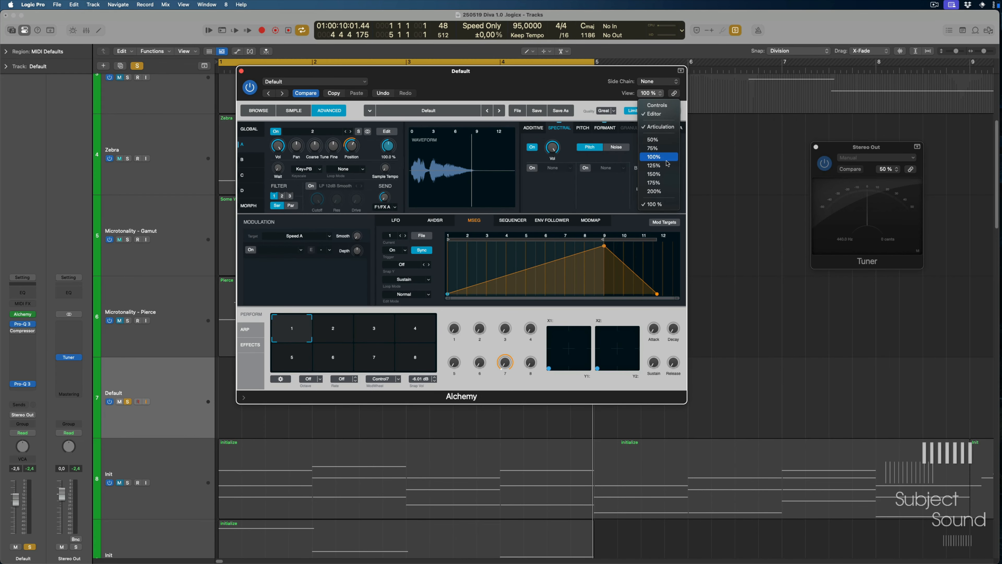
click(664, 168)
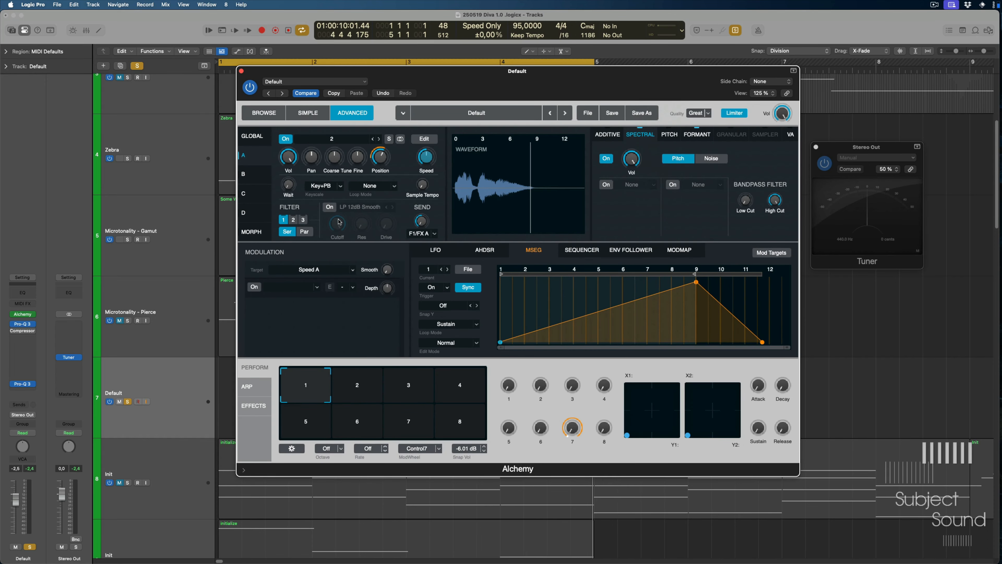
Initialize the Alchemy preset so that source A starts from the basic Saw oscillator
click(526, 119)
click(490, 18)
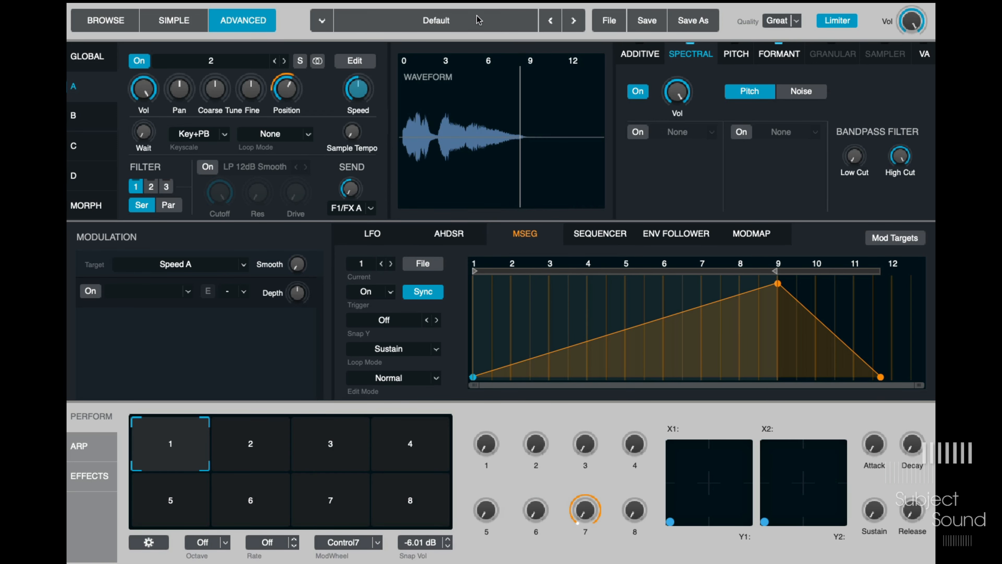
click(604, 25)
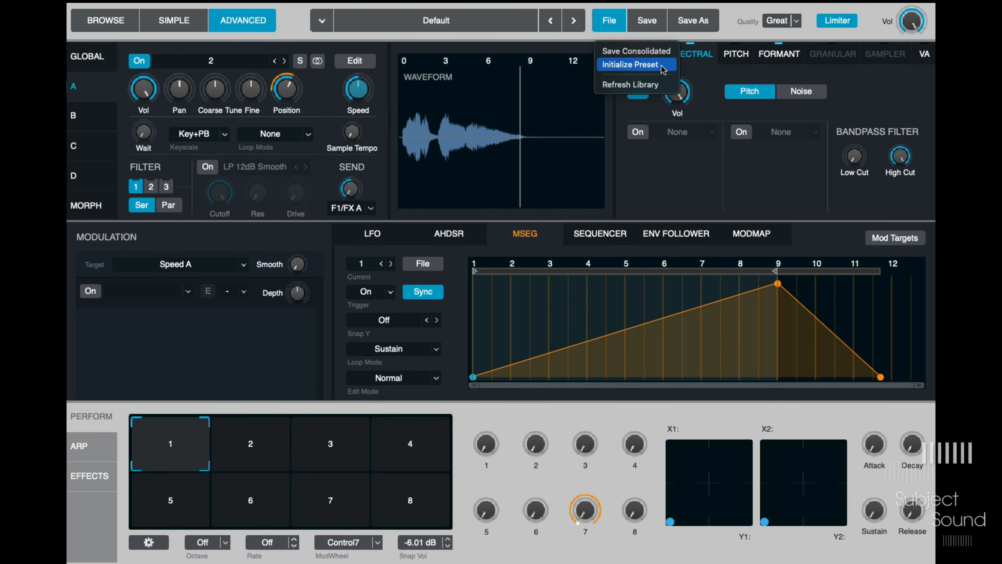
click(646, 65)
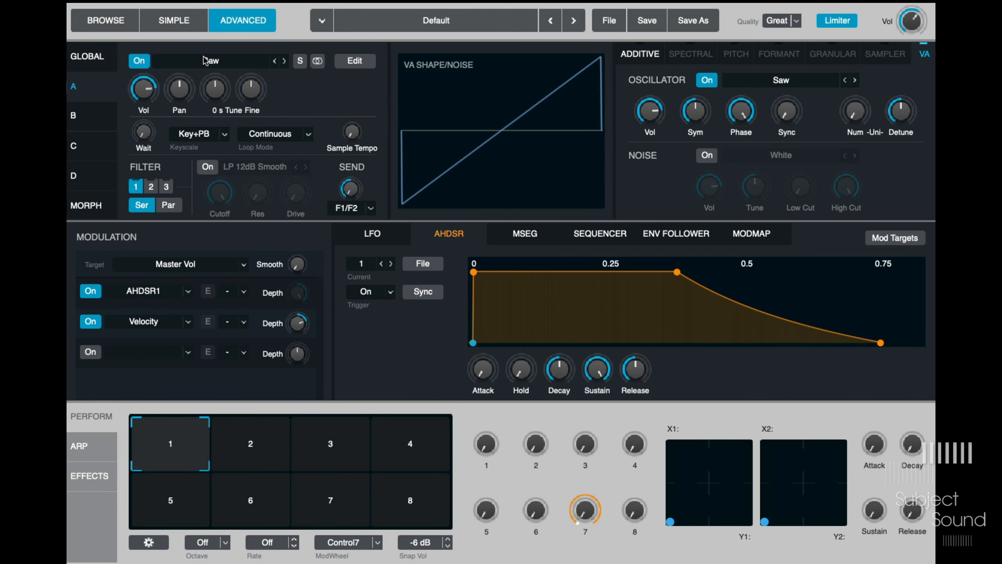
Start importing audio into source A and browse the ssd jor 4tb drive to Production > 01 Instruments & Samples > 01 Samples > Others
click(224, 67)
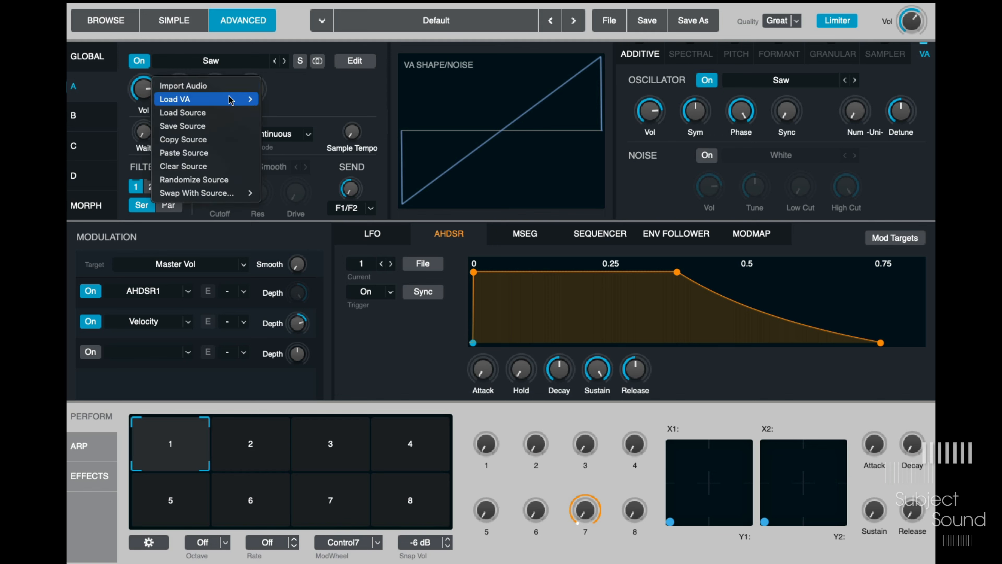
click(186, 85)
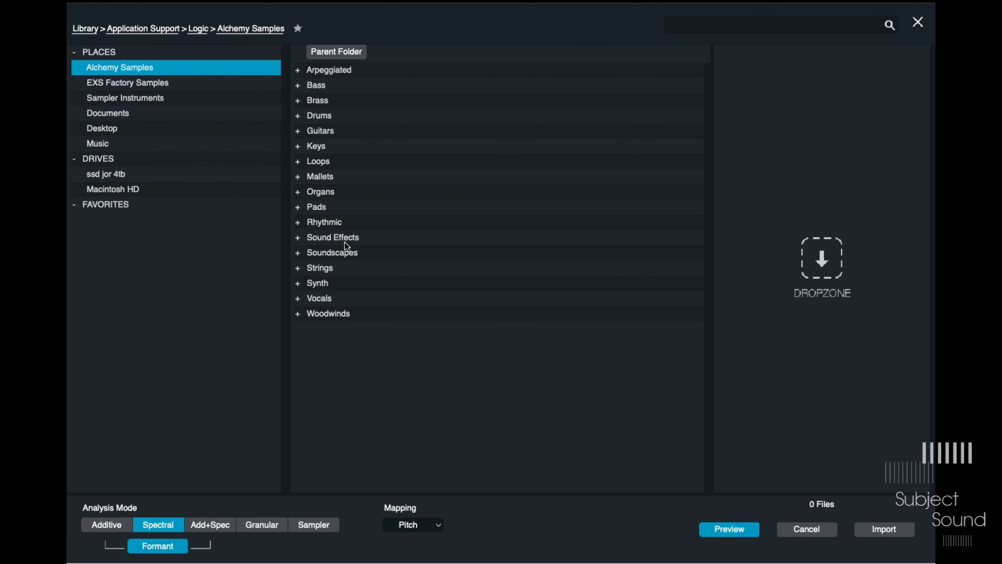
click(130, 177)
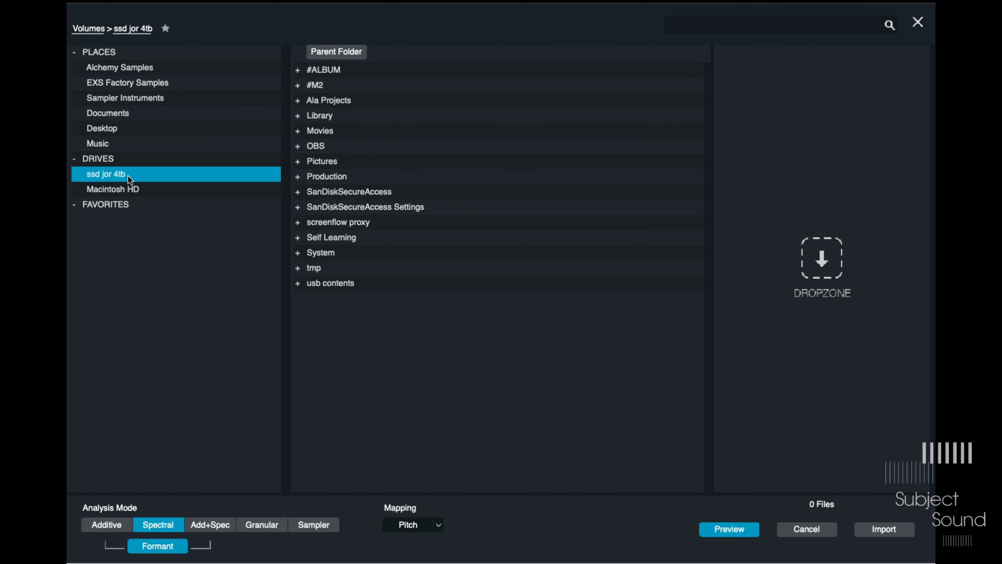
click(356, 177)
double_click(347, 177)
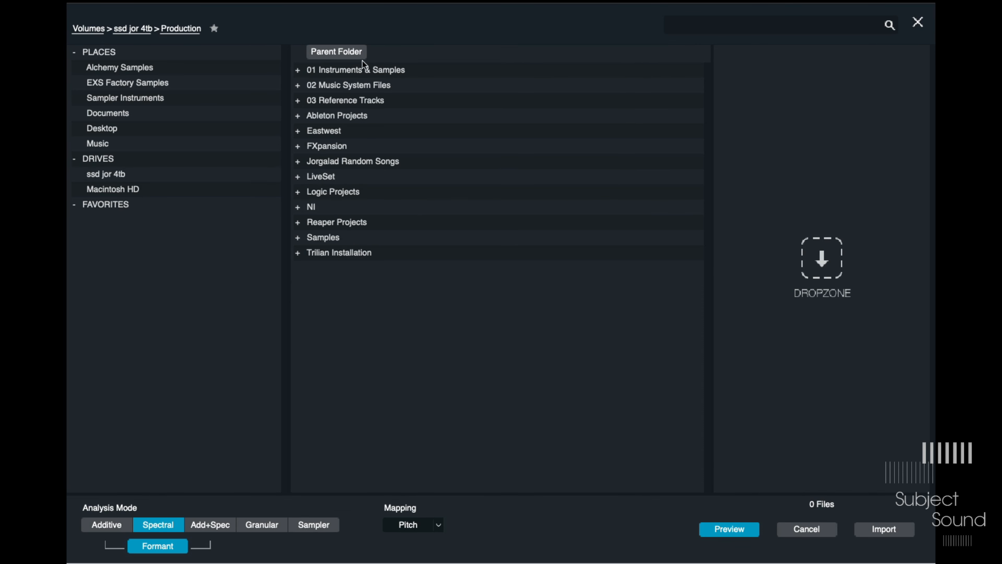
click(296, 73)
double_click(320, 73)
double_click(337, 71)
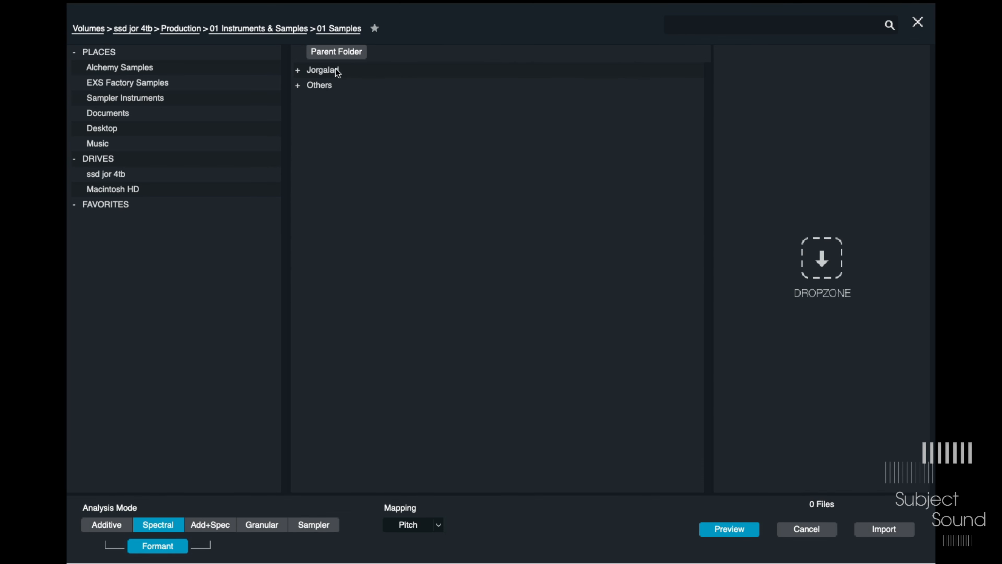
click(329, 87)
double_click(329, 88)
click(331, 344)
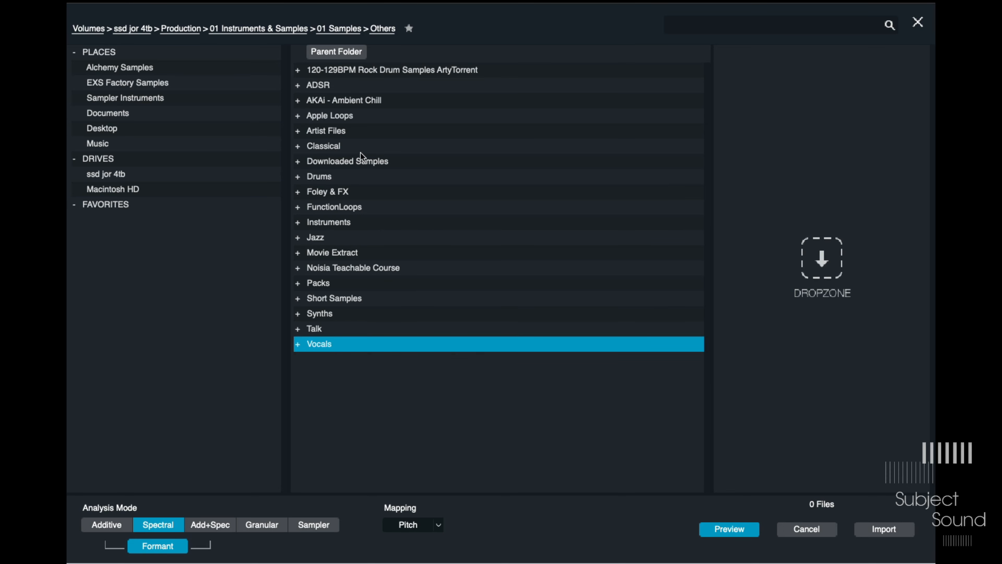
Import 2.wav from Vocals > Voices of Passion > Syria > Syria Master Patch Samples, using Spectral analysis with Formant and Pitch mapping
double_click(331, 344)
double_click(377, 347)
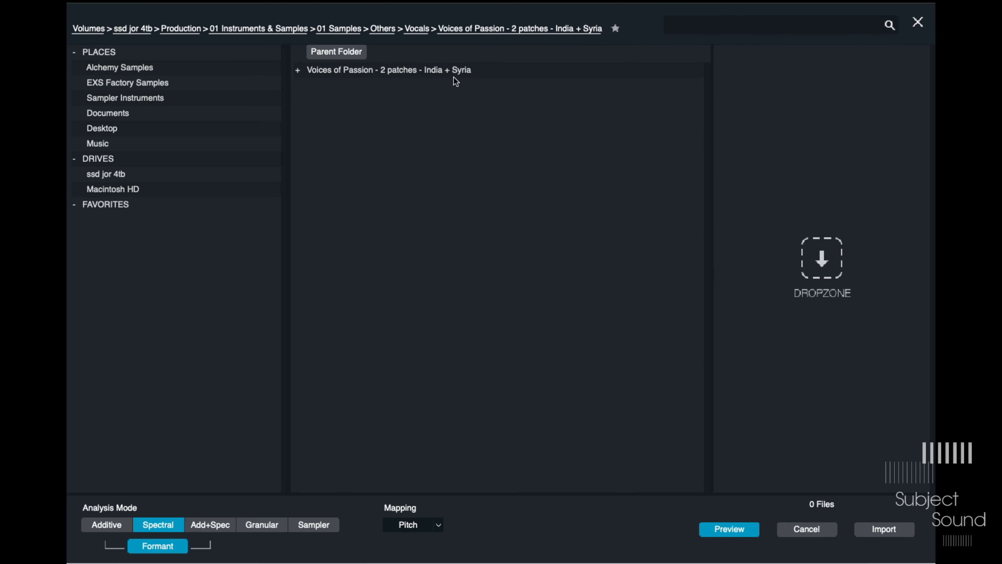
double_click(454, 74)
double_click(401, 85)
double_click(402, 71)
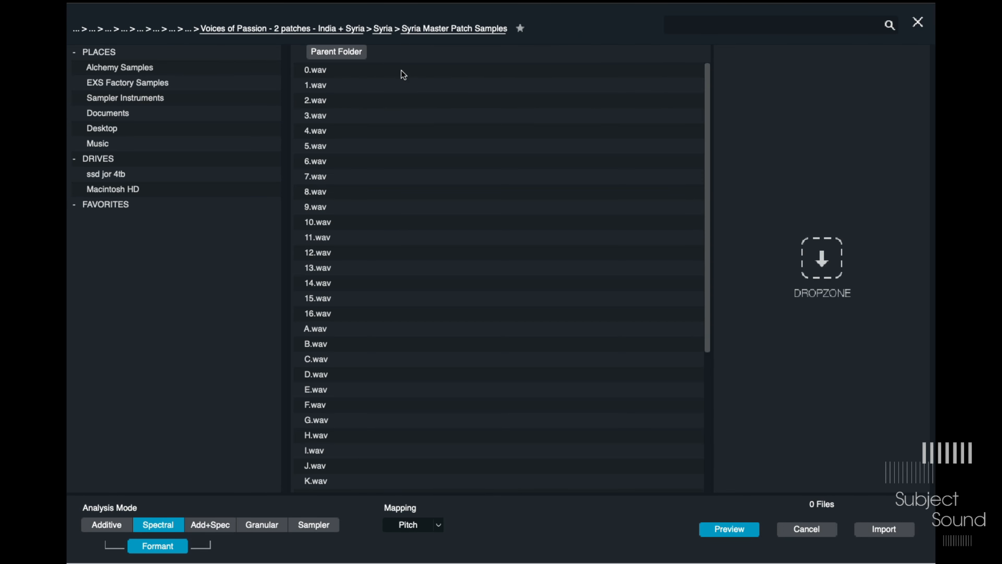
click(376, 73)
click(373, 100)
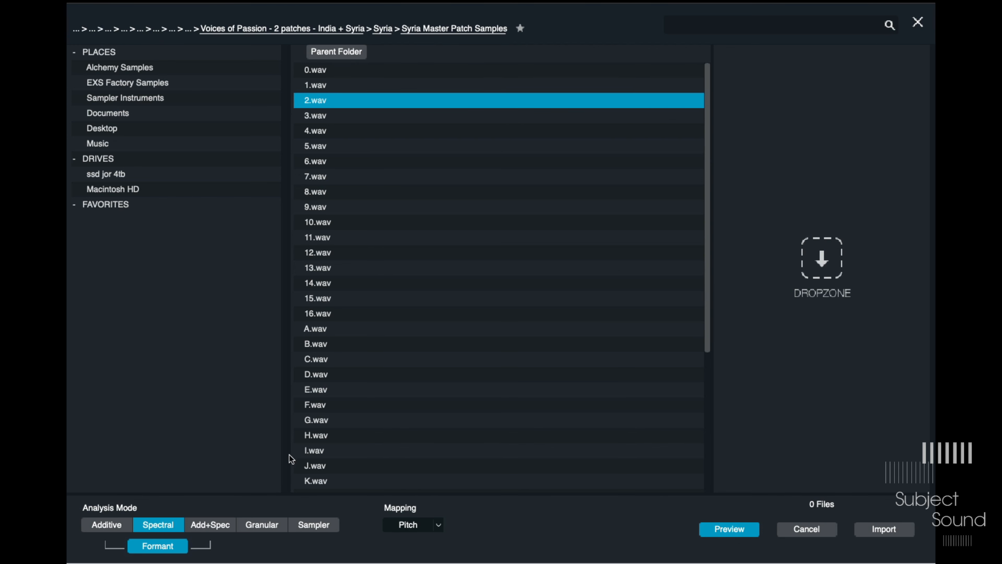
click(890, 533)
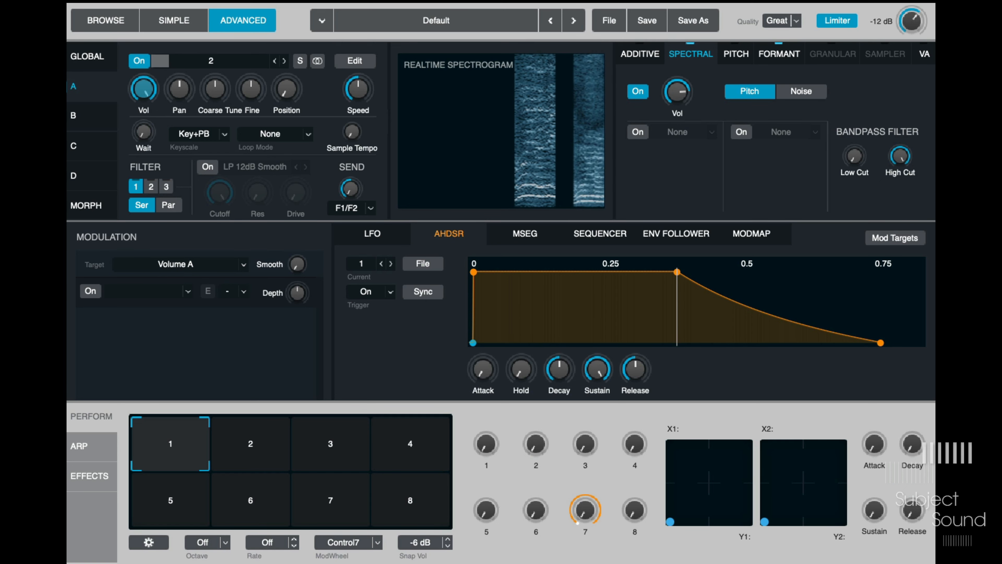
Raise the output volume to maximum and turn up source A's spectral volume, trying the analyzed formant shift and leaving it at 0 semis
click(911, 23)
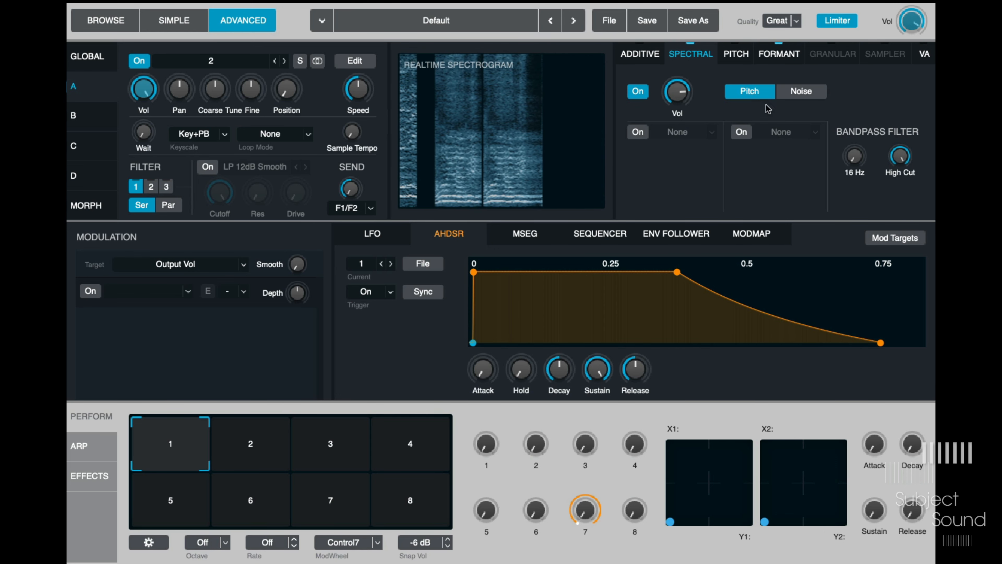
click(688, 96)
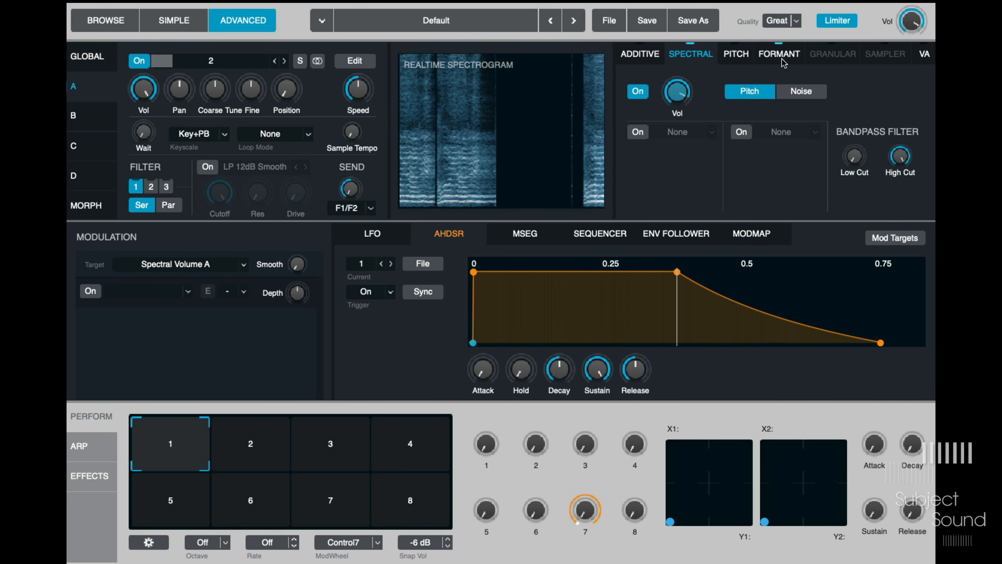
click(770, 54)
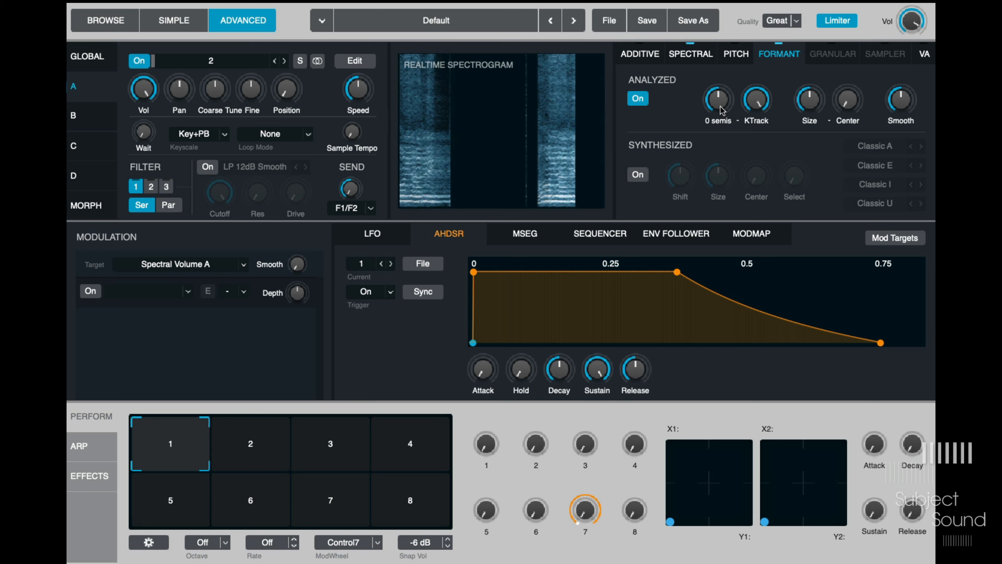
drag(725, 100, 731, 96)
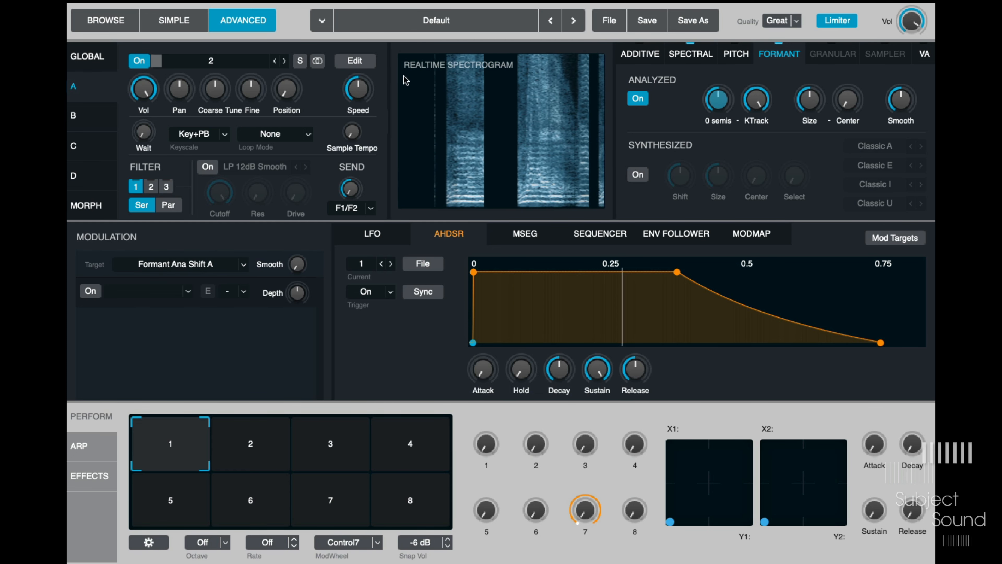
Assign MSEG1 as a modulation source for source A's Speed
right_click(359, 95)
mouse_move(394, 103)
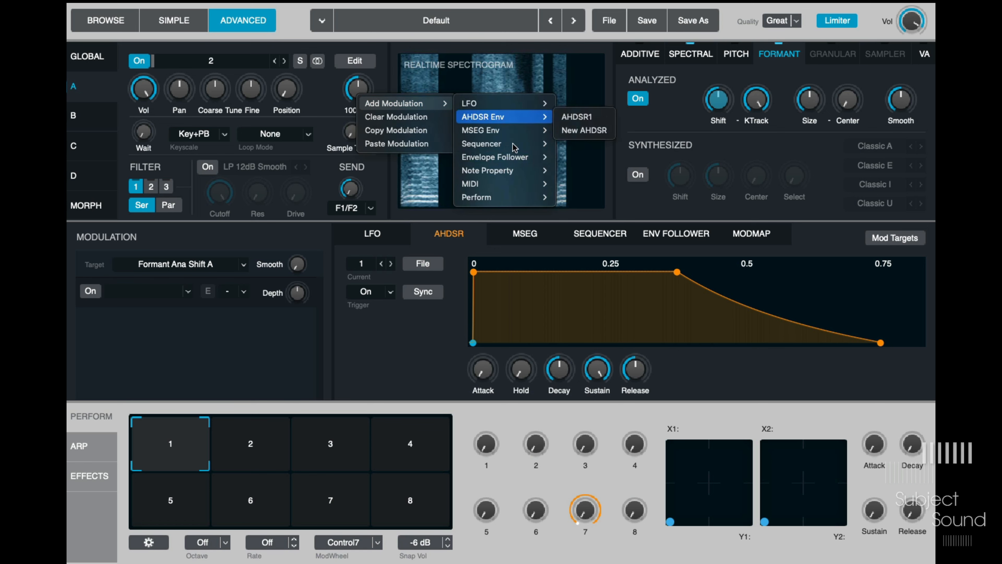
mouse_move(512, 130)
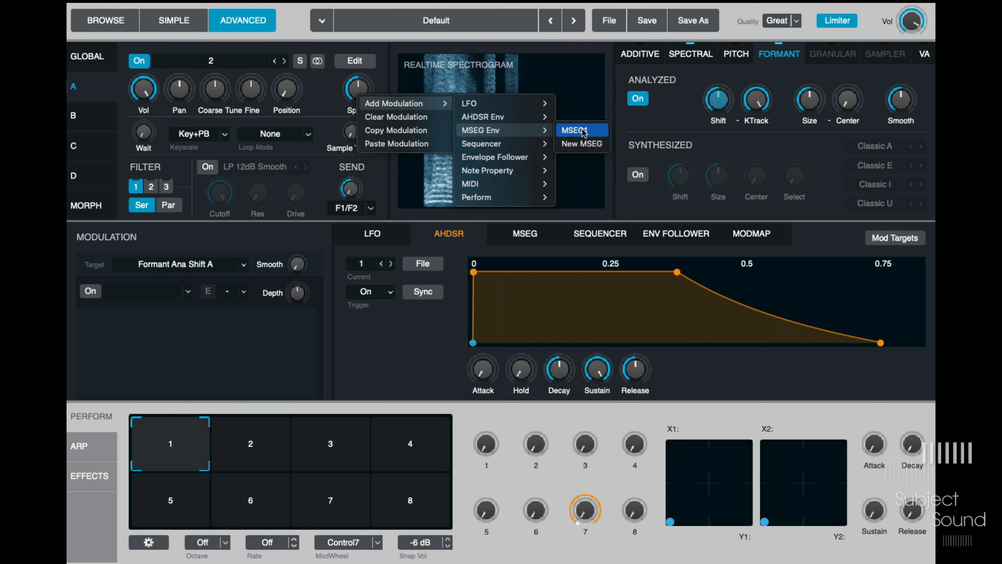
click(575, 130)
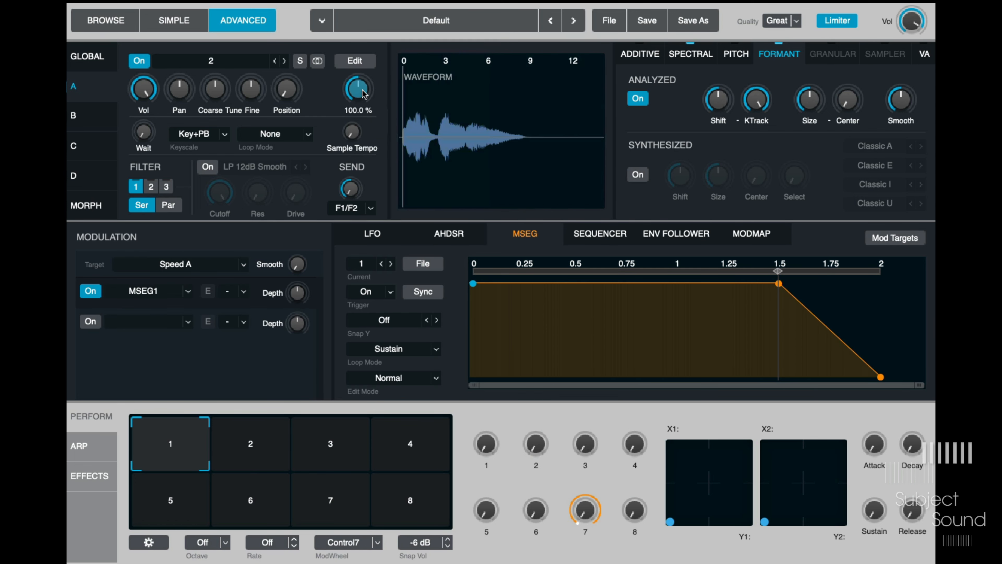
Assign MSEG1 to source A's Position with a depth of about -54 %, and raise Position to about 64 %
right_click(283, 98)
mouse_move(355, 114)
mouse_move(469, 169)
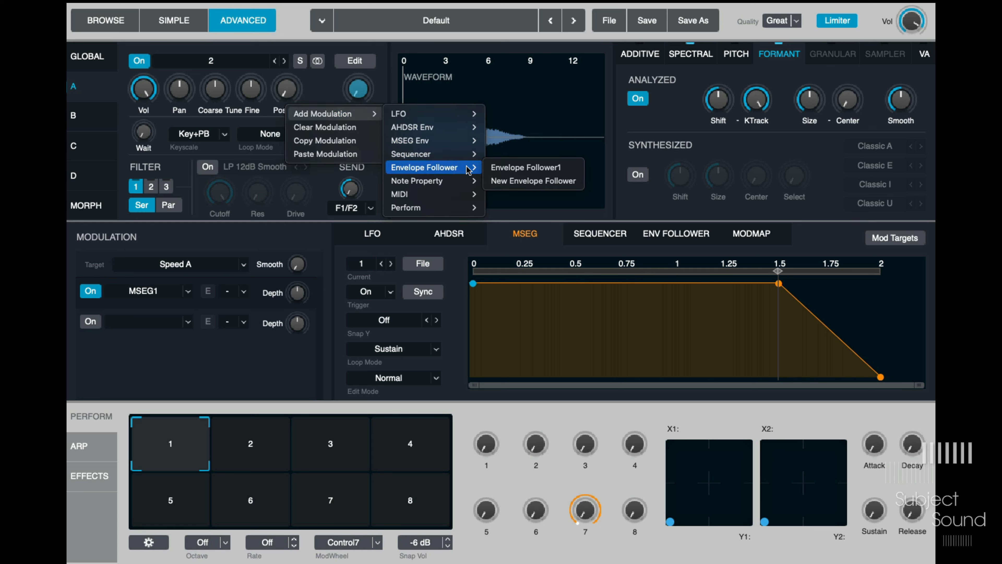
mouse_move(458, 143)
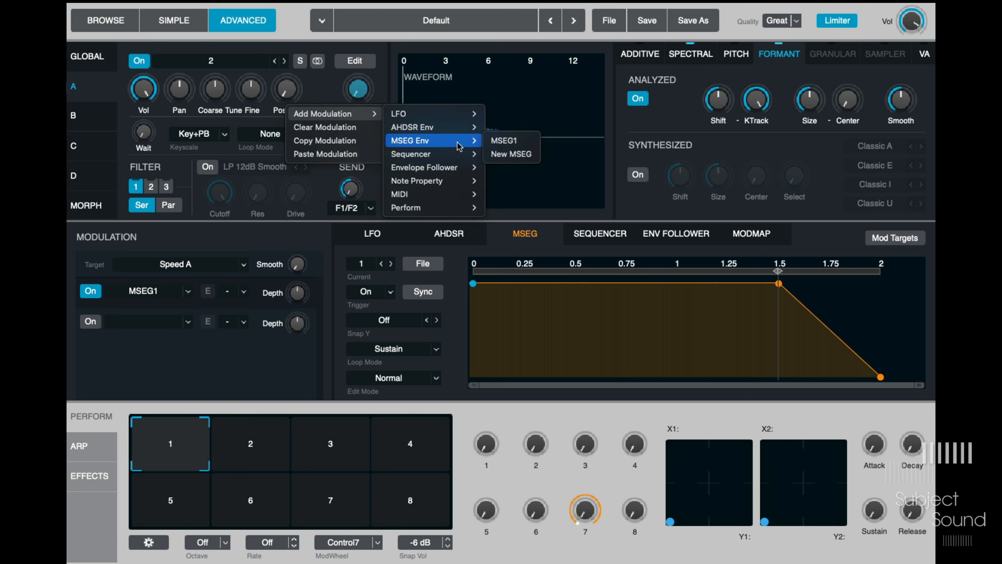
click(490, 143)
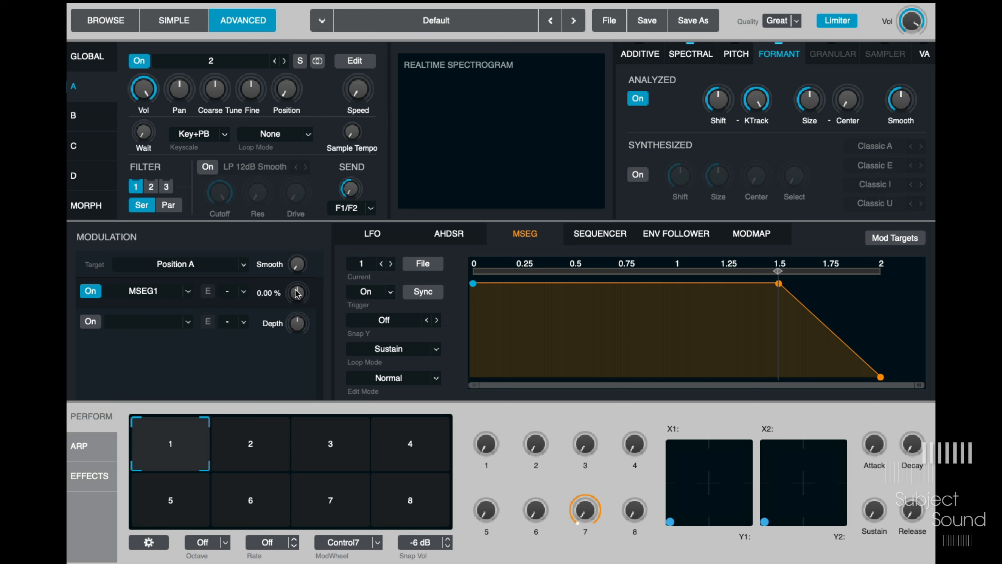
drag(290, 98, 300, 25)
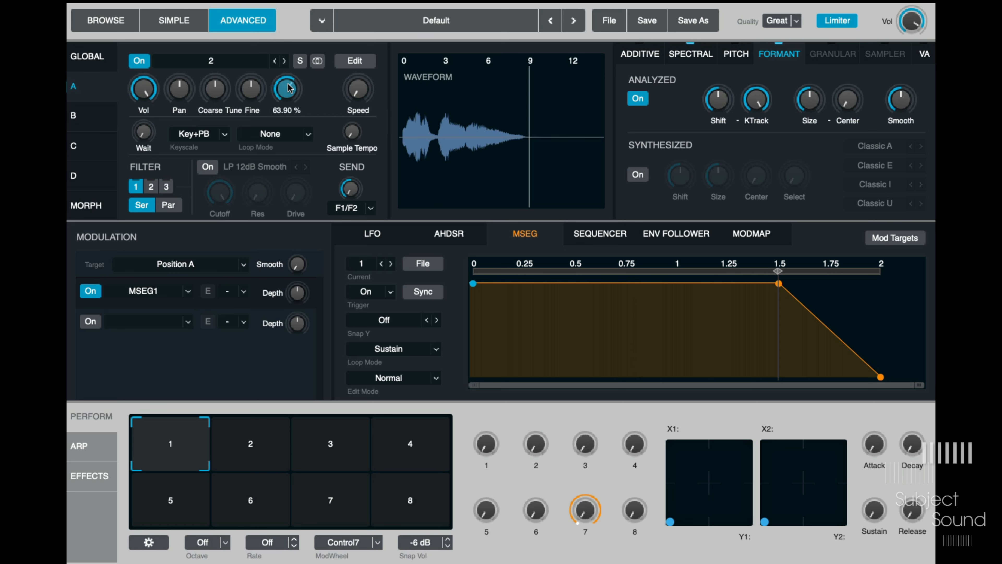
drag(290, 88, 290, 84)
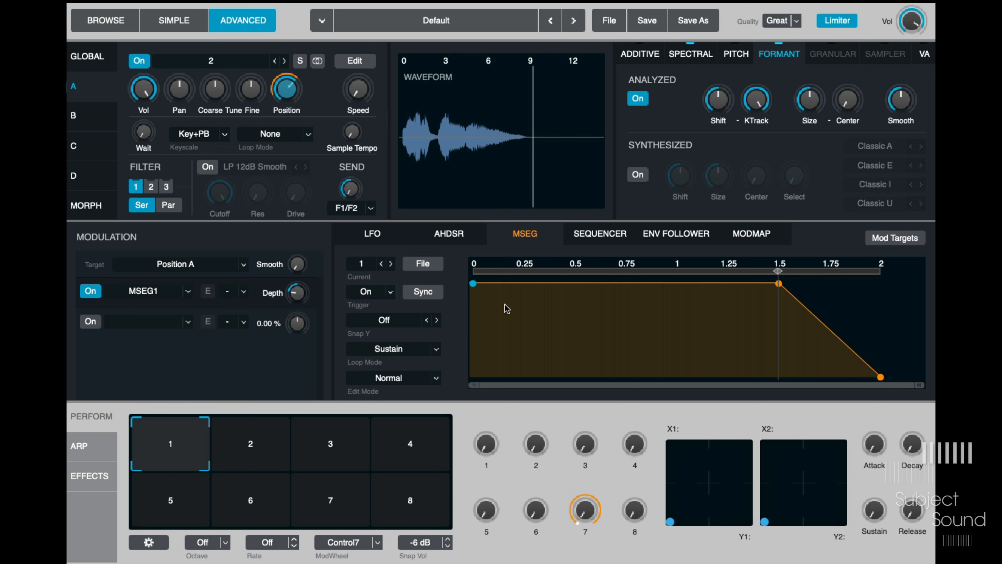
Shape MSEG1 into a tempo-synced ramp that rises from zero to a 100 % peak at beat 9 and falls to zero just past beat 16
drag(471, 280, 467, 415)
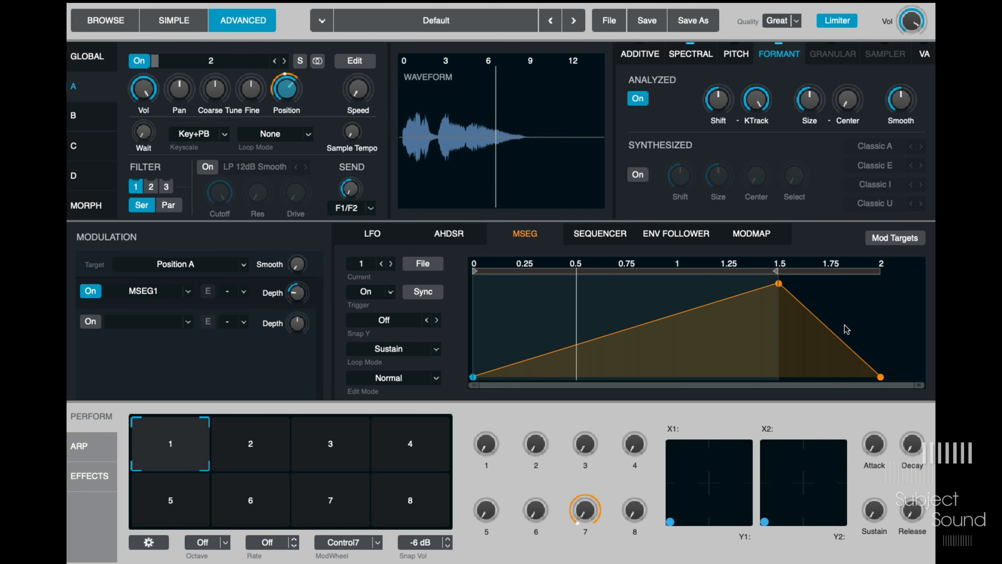
drag(880, 376, 923, 376)
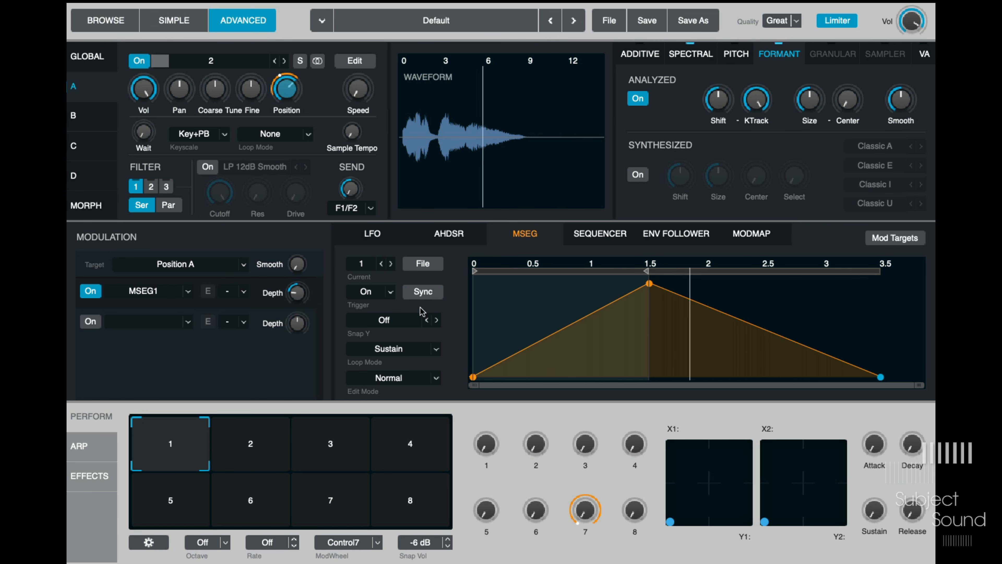
click(428, 295)
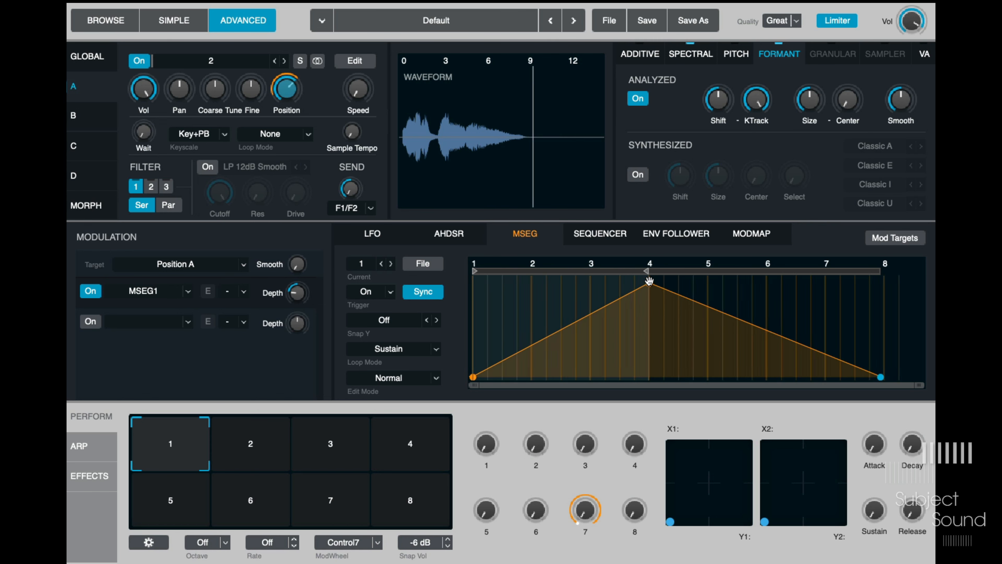
drag(649, 281, 855, 283)
drag(882, 377, 924, 379)
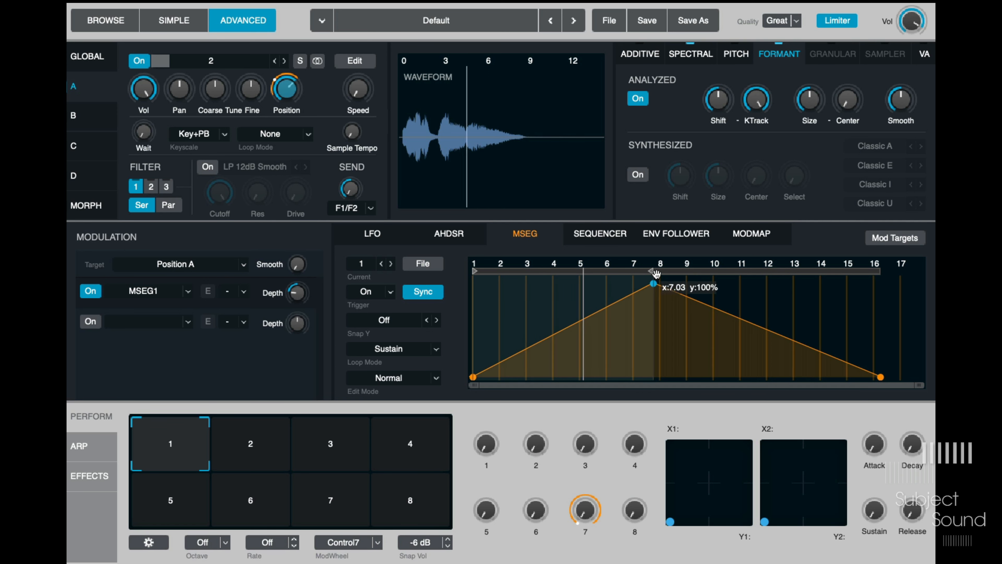
drag(656, 273, 689, 273)
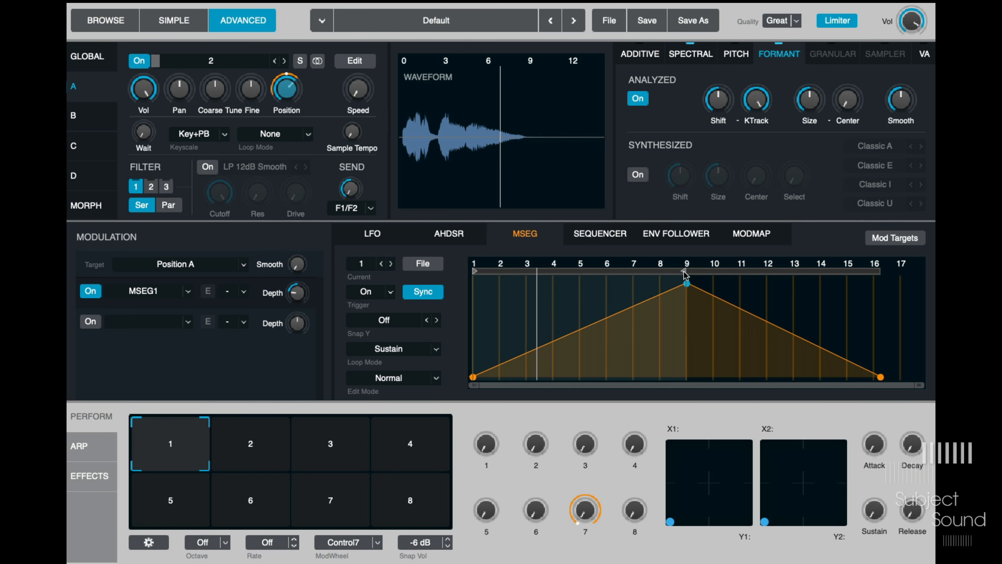
Set the depth of MSEG1's modulation of Position A to -62.1 %
mouse_move(312, 296)
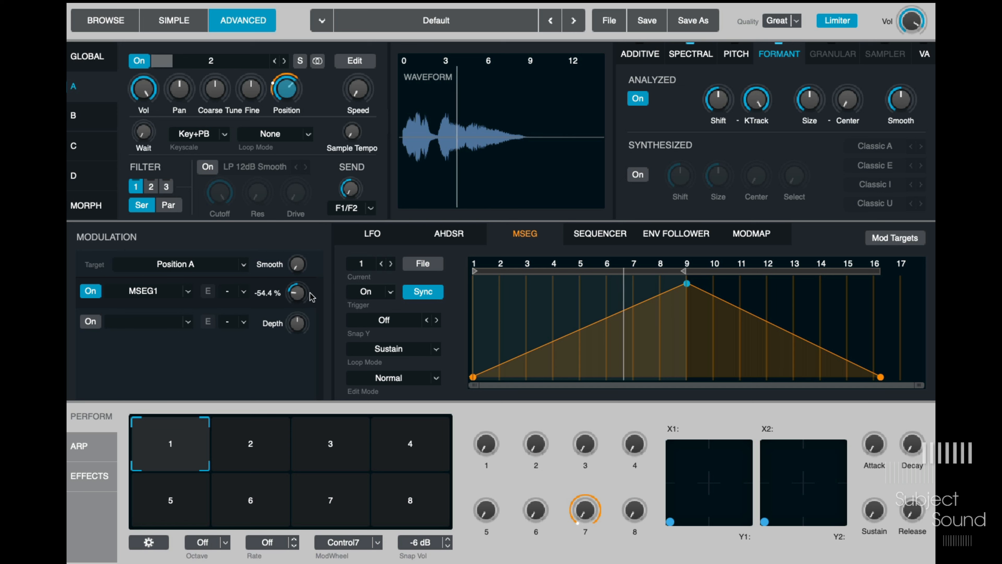
drag(298, 294, 299, 300)
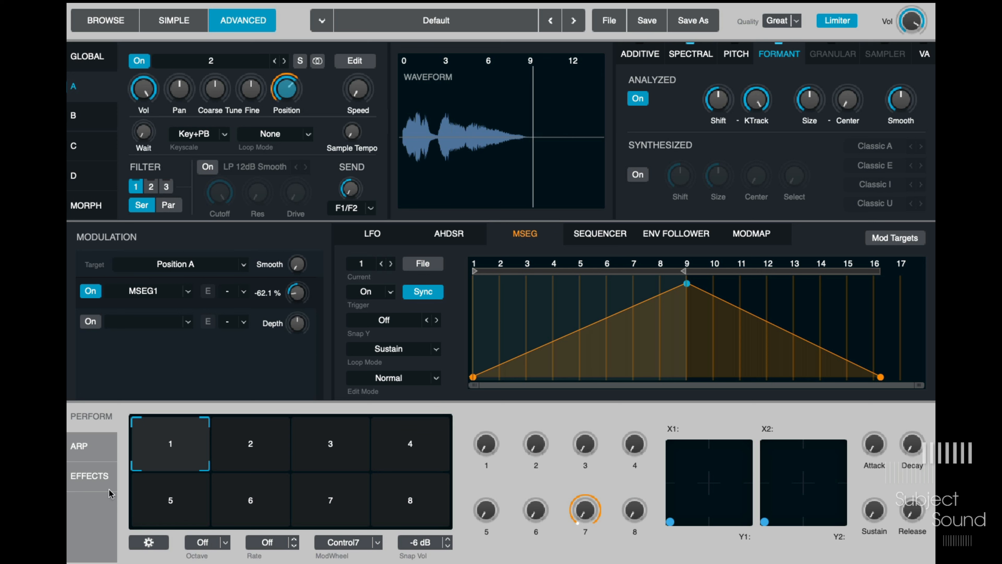
Add a Convolution Reverb to the first slot of the Main effects rack
click(91, 477)
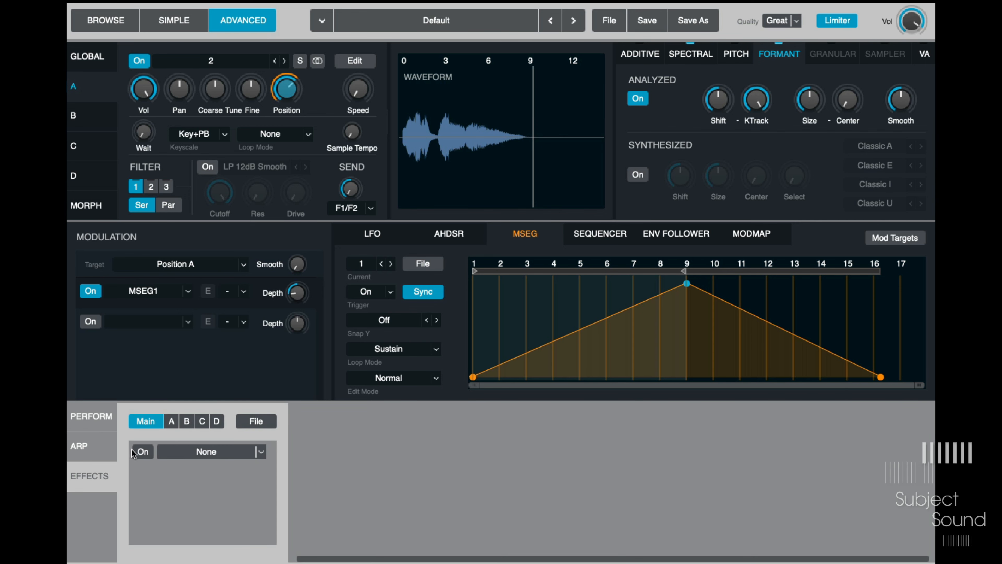
click(260, 453)
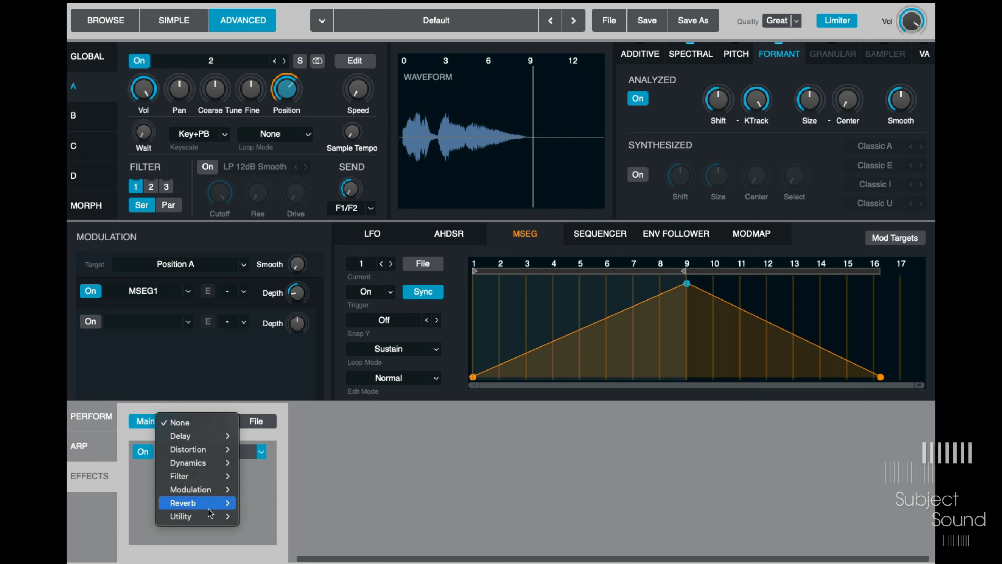
mouse_move(209, 505)
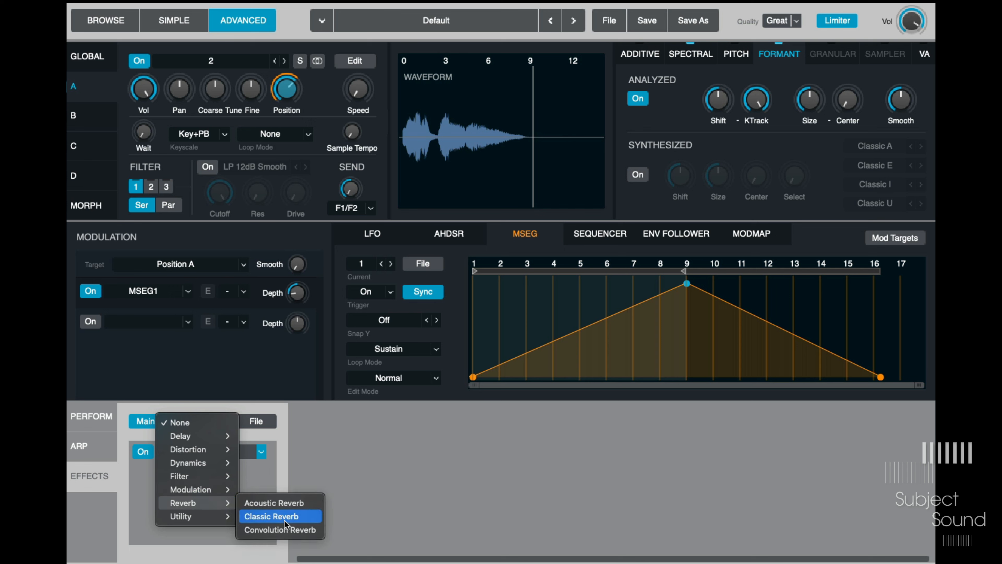
click(293, 531)
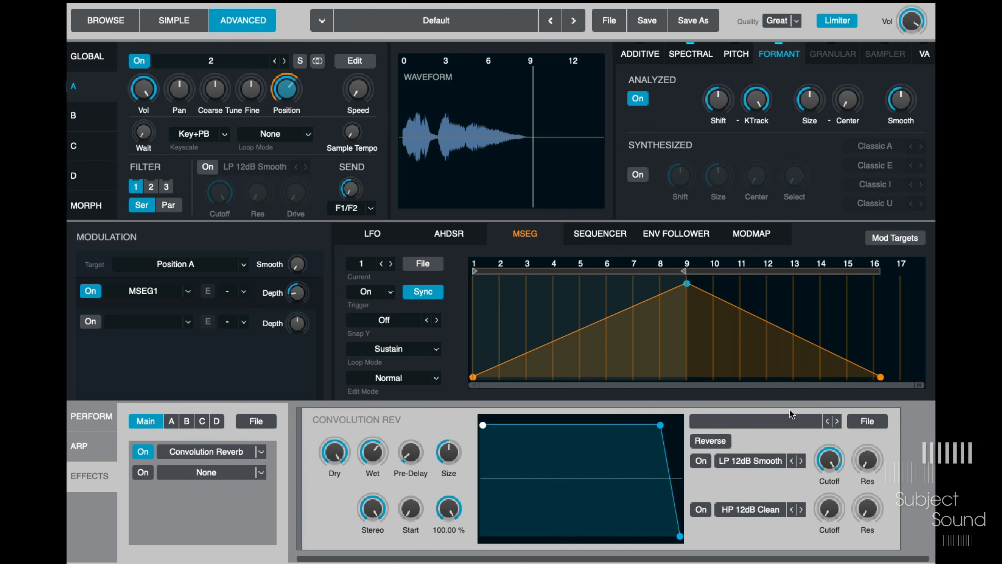
Load the Drone Tone 24 impulse response from the Warped category into the Convolution Reverb and raise Wet to about -0.87 dB
click(774, 414)
mouse_move(741, 446)
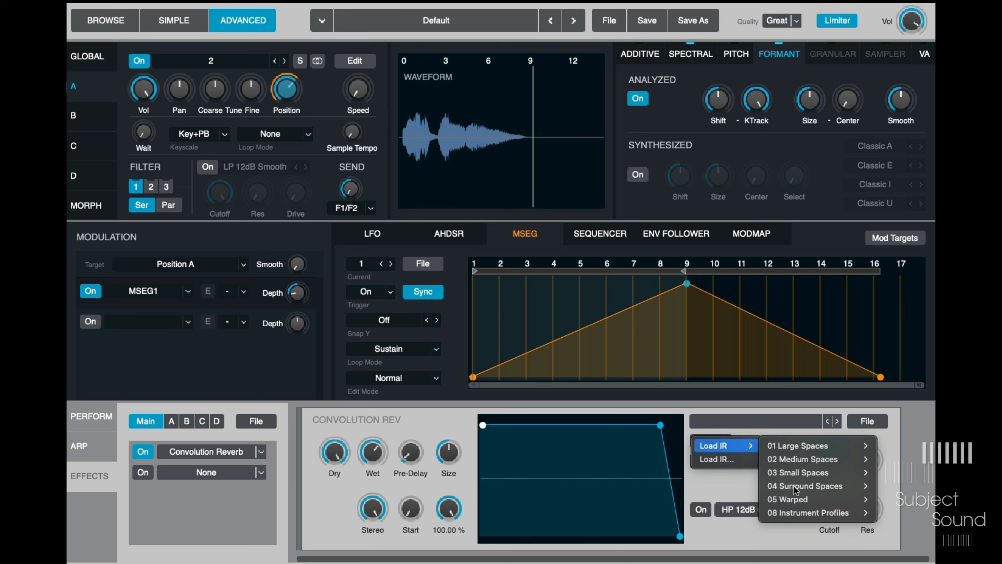
mouse_move(813, 513)
mouse_move(826, 494)
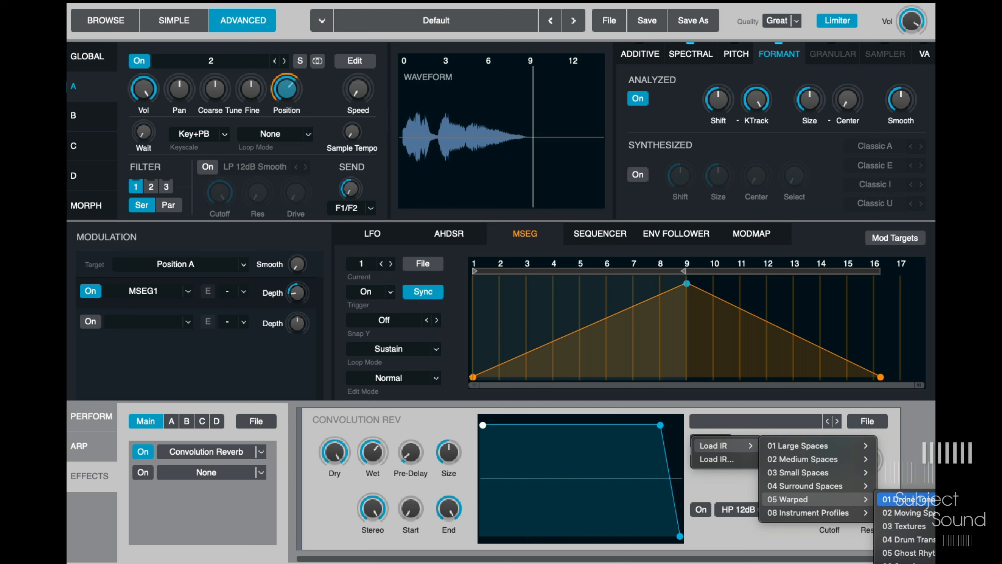
click(962, 500)
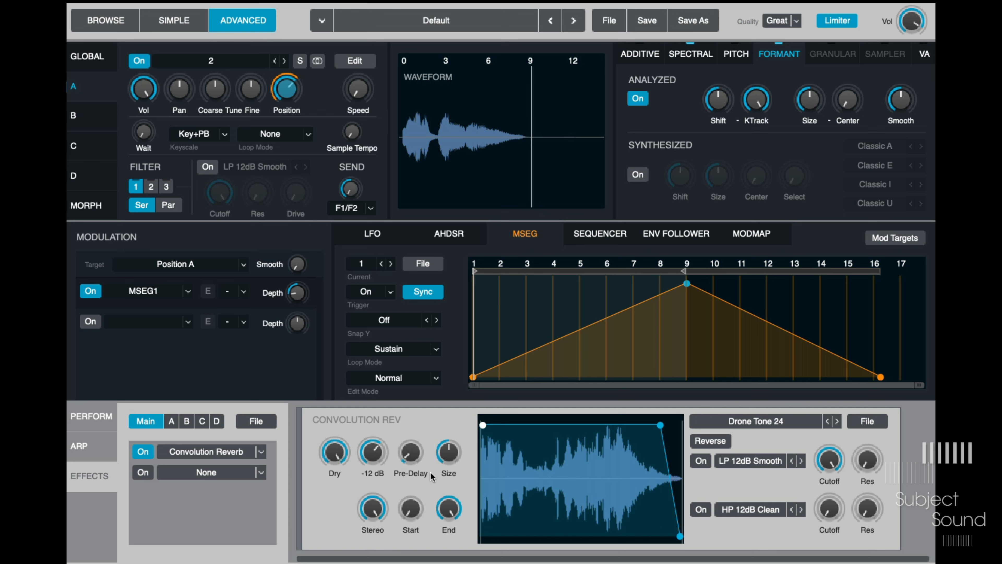
click(383, 439)
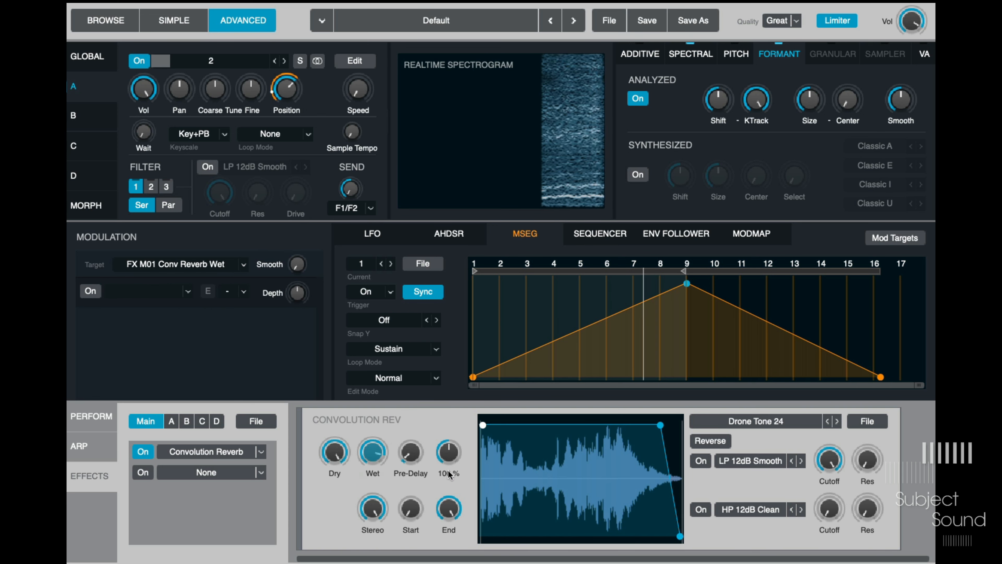
drag(383, 466, 386, 443)
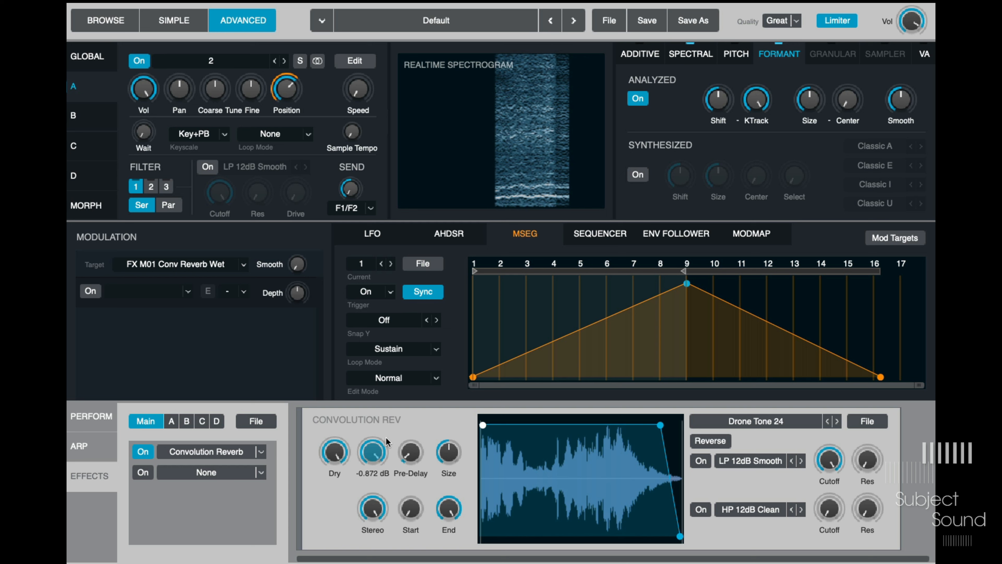
Switch the reverb to the Drone Tone 21 impulse response, reversed, with its envelope's fade-out point moved almost to the end
click(838, 421)
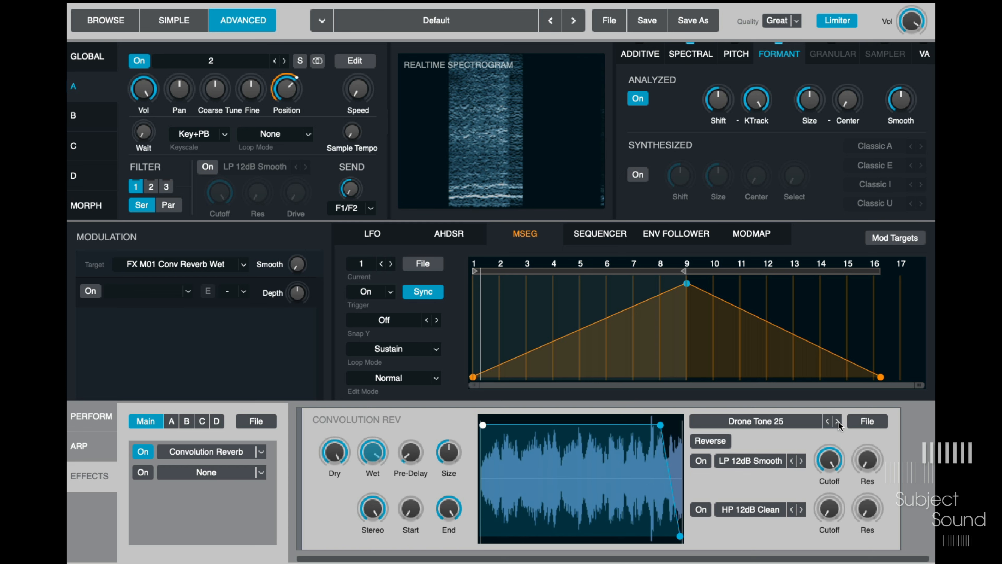
click(715, 440)
drag(663, 422, 676, 425)
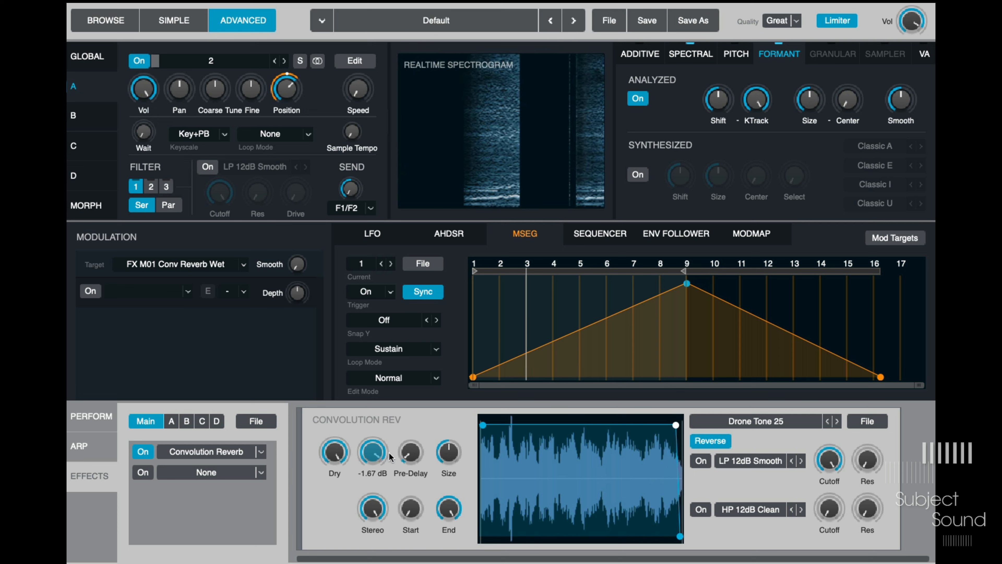
click(828, 423)
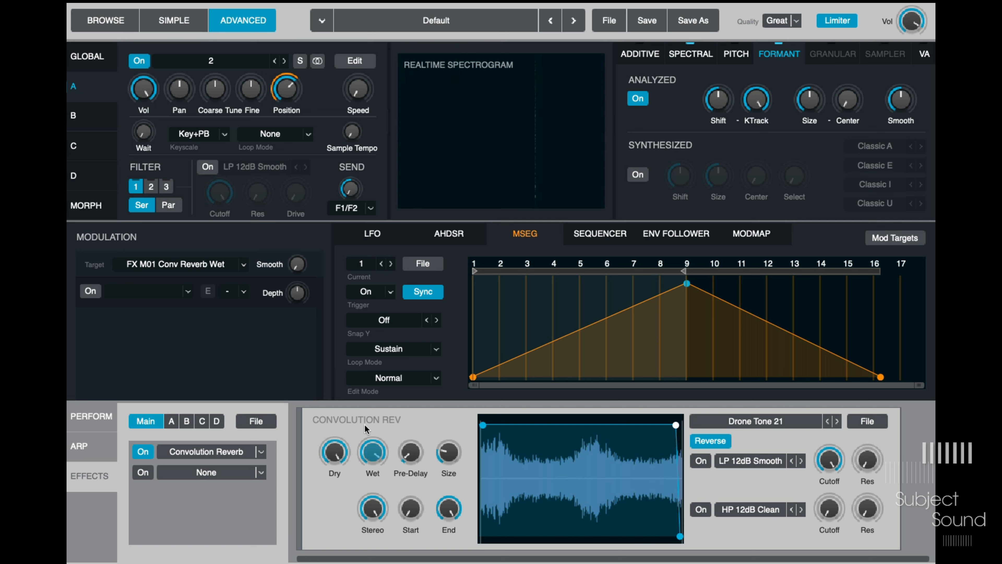
Turn the Convolution Reverb's Dry level all the way down to -∞ dB
mouse_move(427, 450)
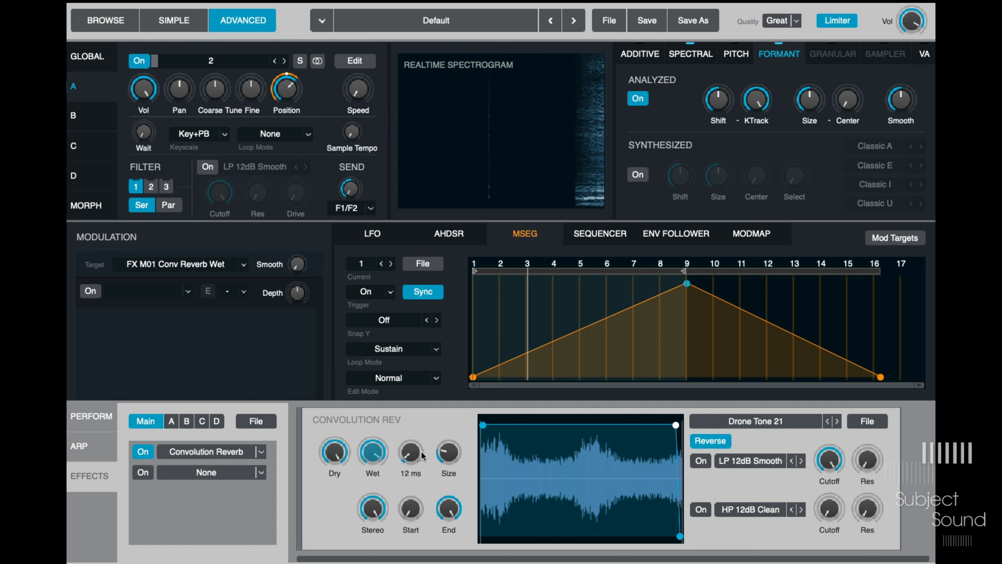
drag(335, 454, 342, 495)
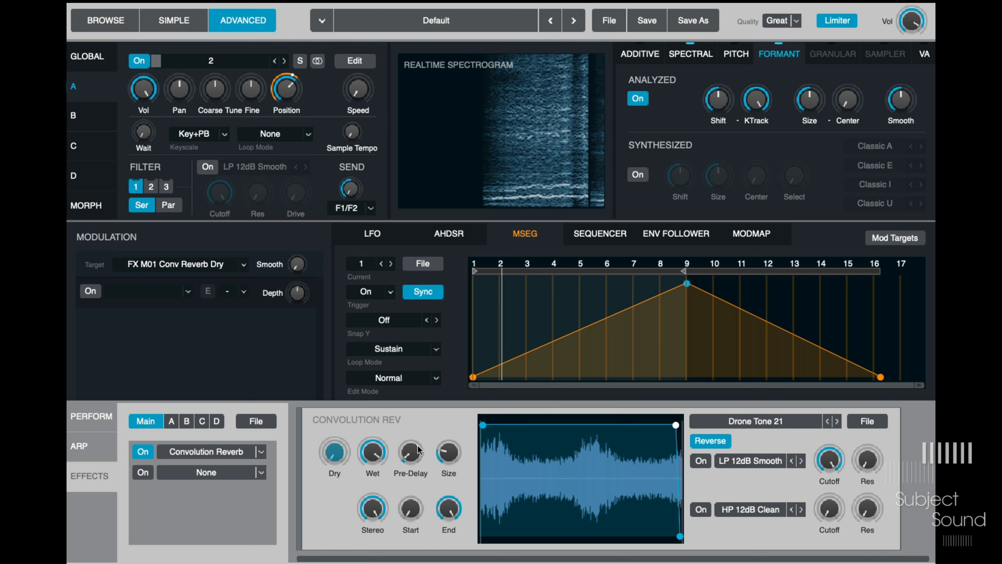
mouse_move(443, 454)
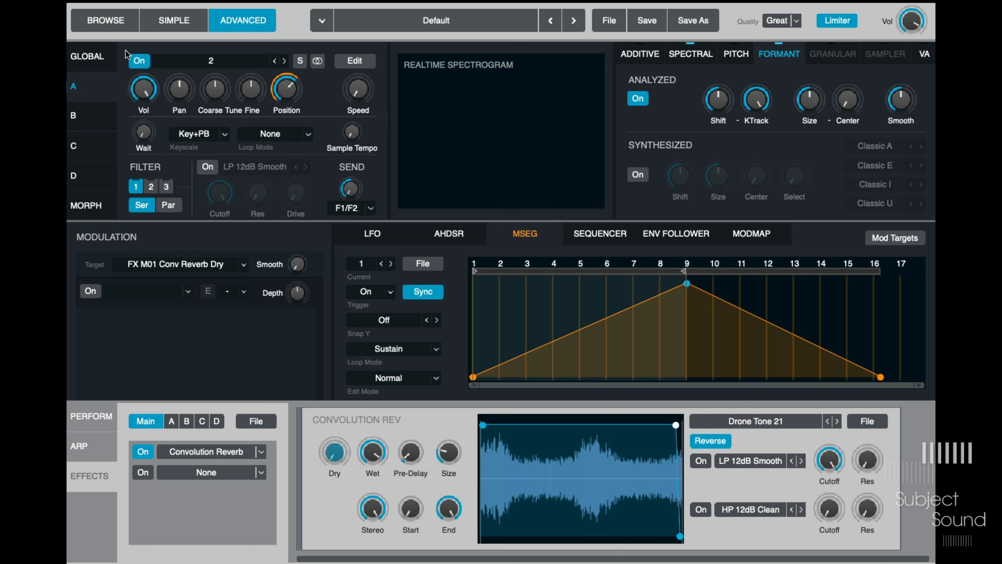
Route source A's send to F1/FX A in the global source settings
click(87, 57)
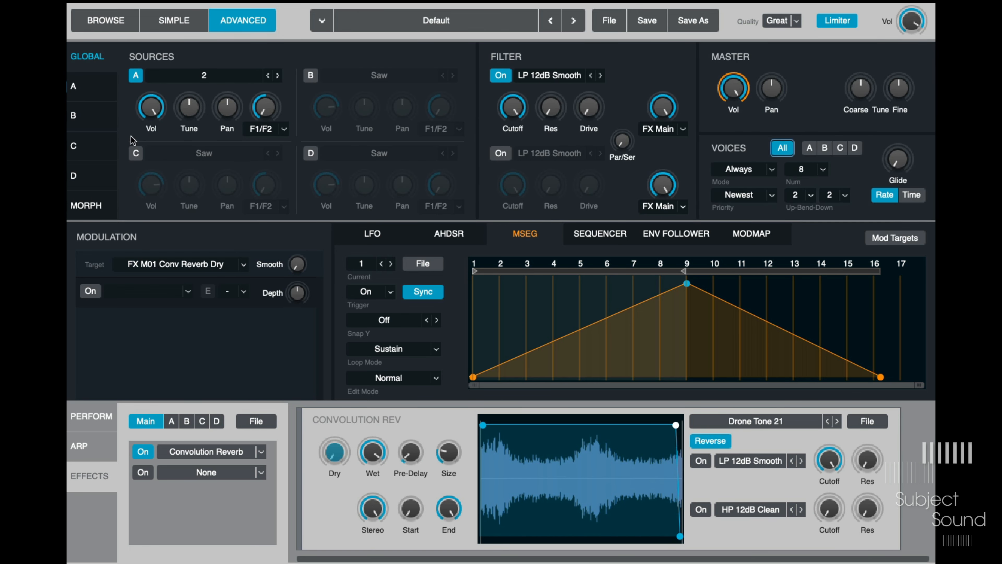
click(261, 130)
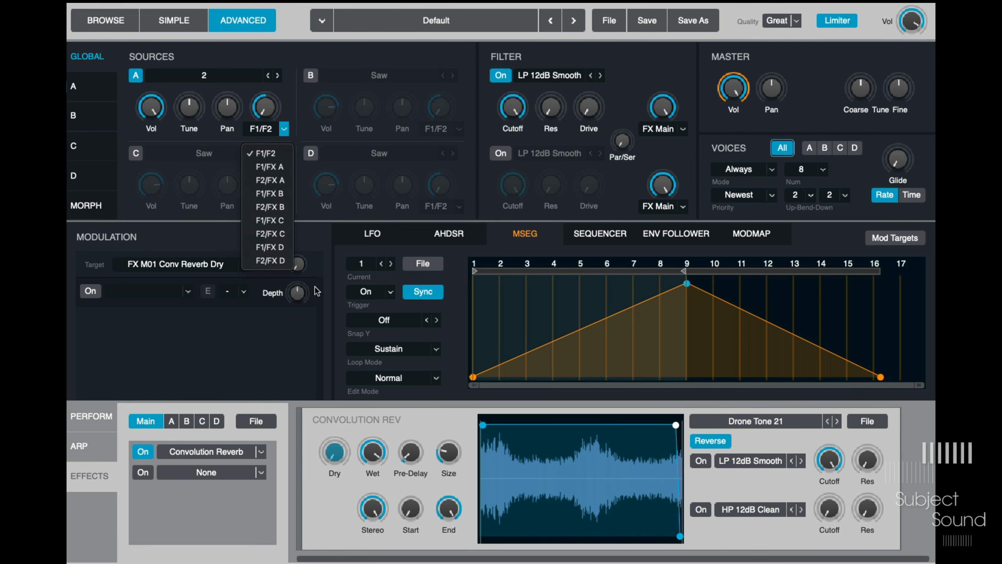
click(283, 169)
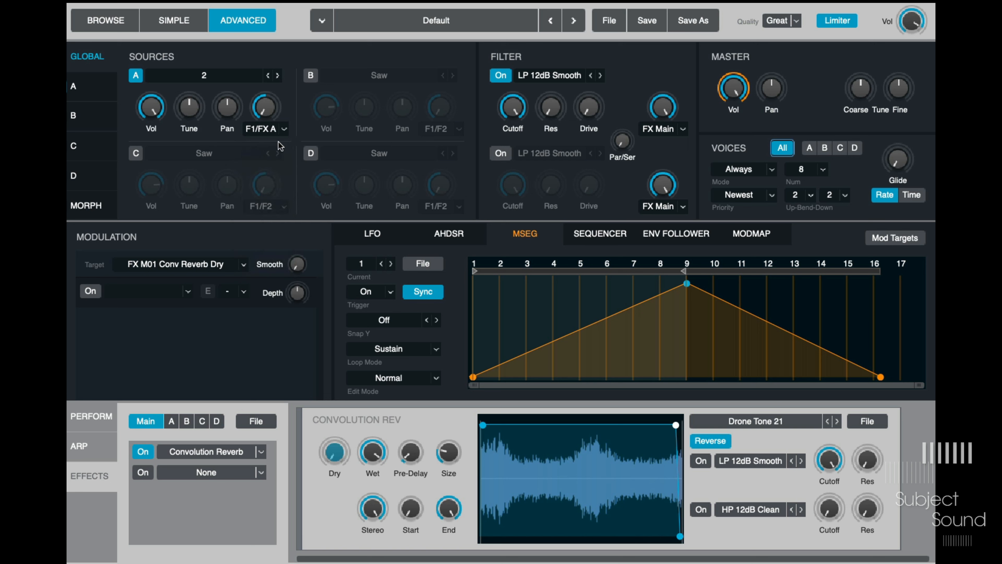
Add a Multimode Filter to the first slot of effects rack A and switch the slot on
click(172, 421)
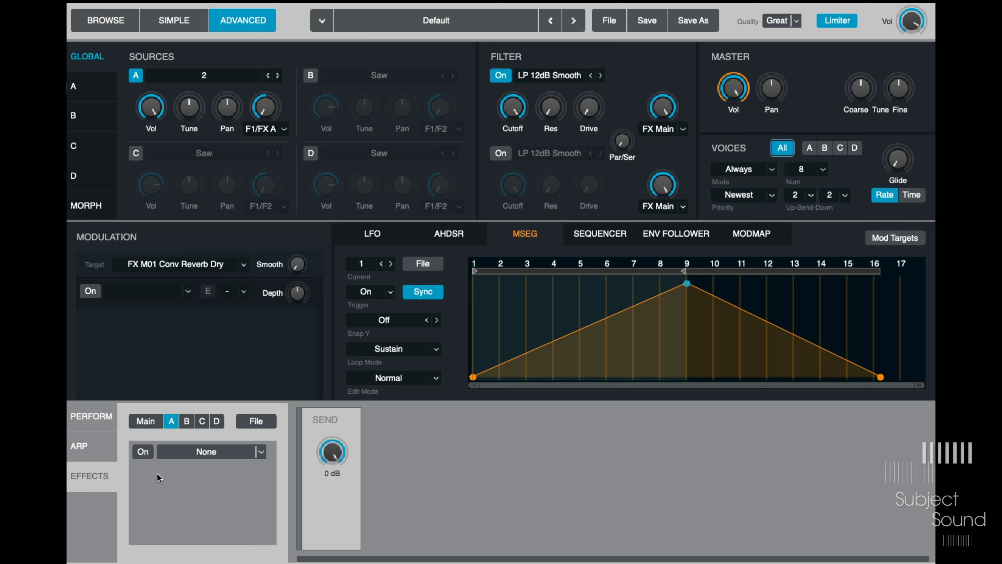
click(143, 452)
click(260, 453)
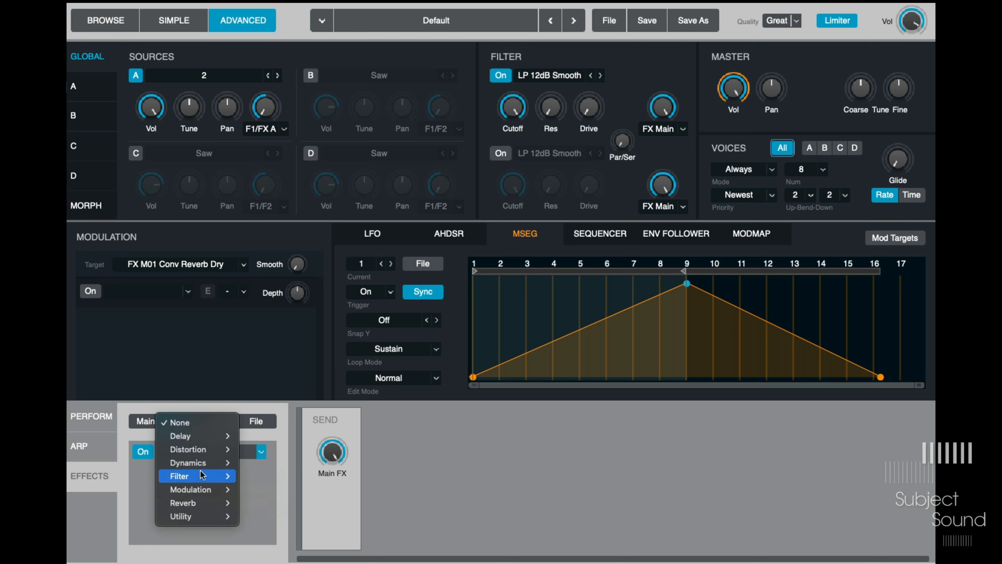
mouse_move(199, 479)
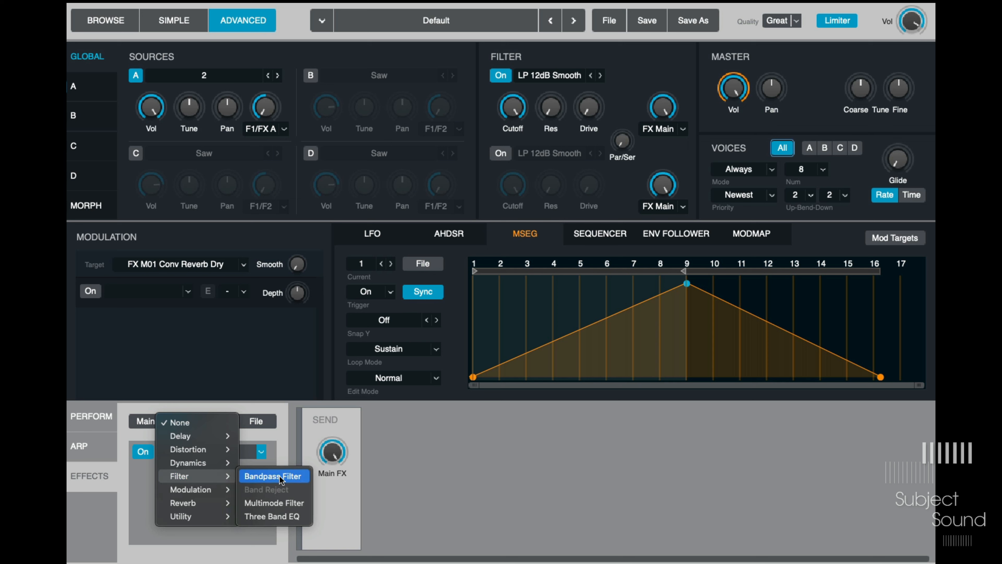
click(280, 502)
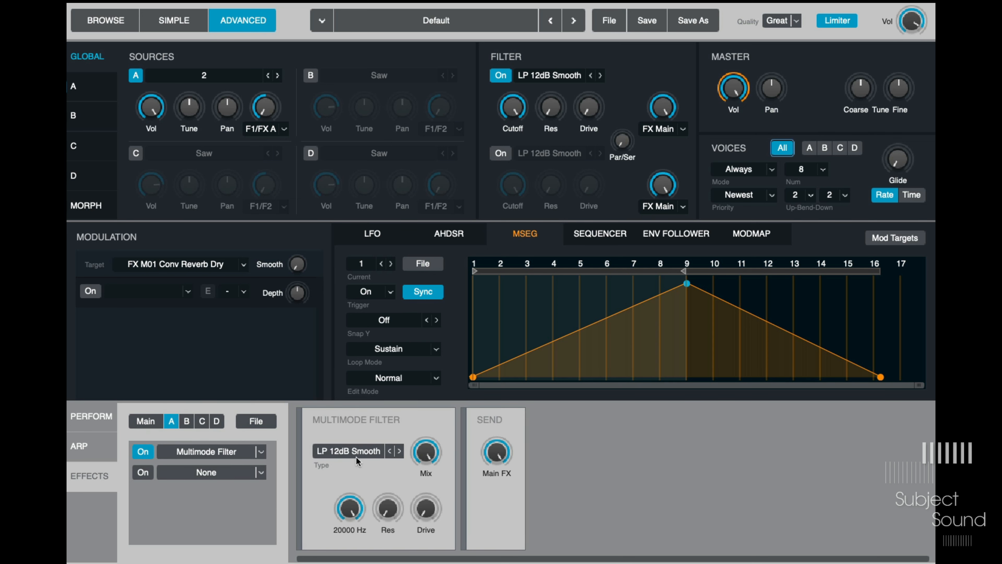
Set the Multimode Filter's type to Comb Neg and its Note to C 4
click(359, 448)
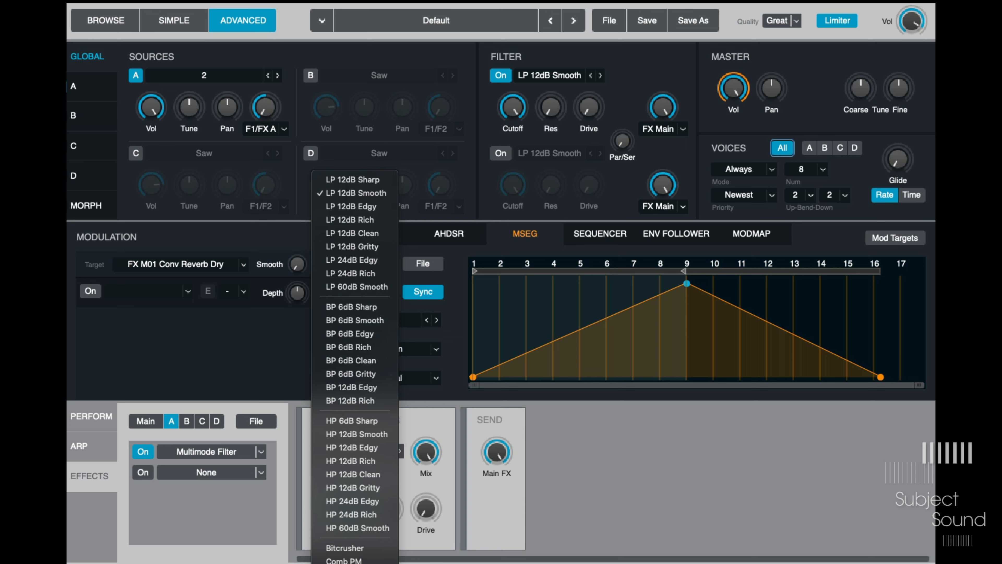
click(370, 513)
double_click(350, 495)
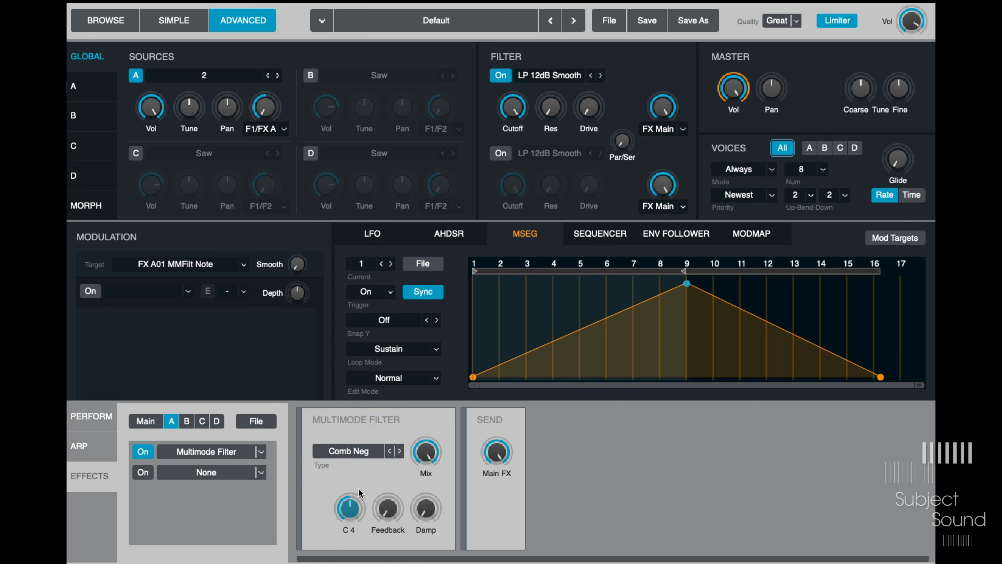
drag(355, 509, 357, 505)
double_click(350, 510)
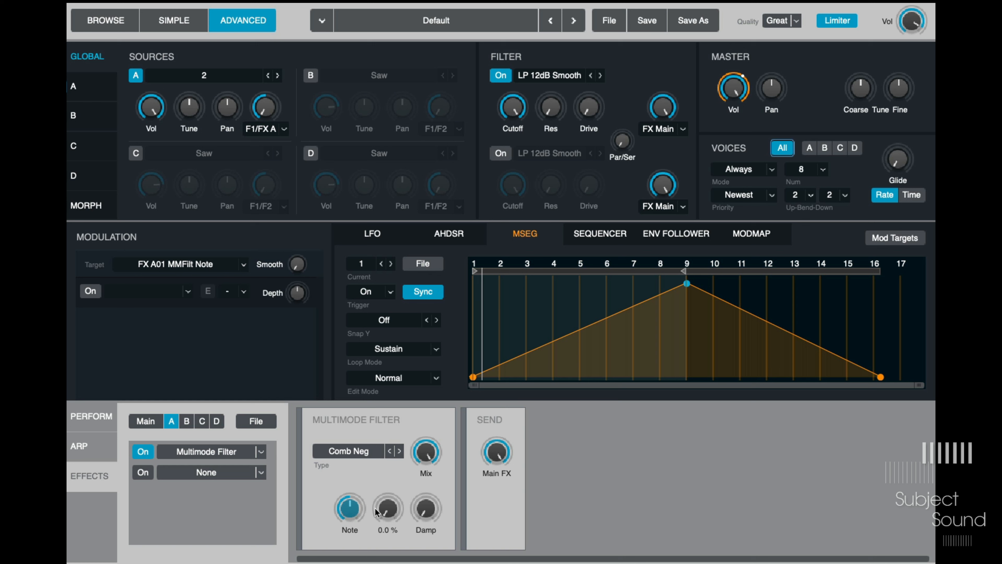
Turn rack A's send to Main FX down to -∞ dB and raise source A's send towards FX A
click(276, 106)
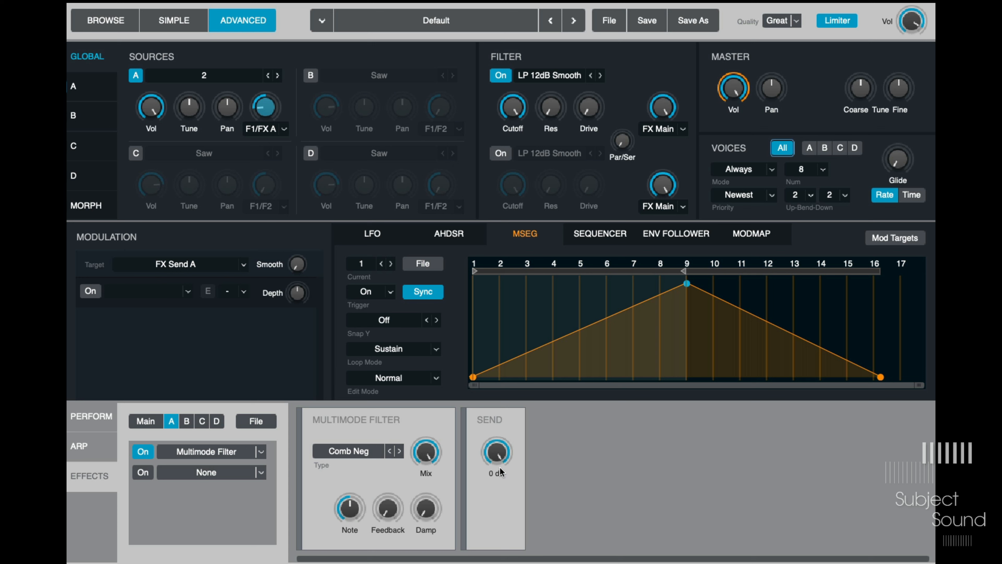
click(497, 451)
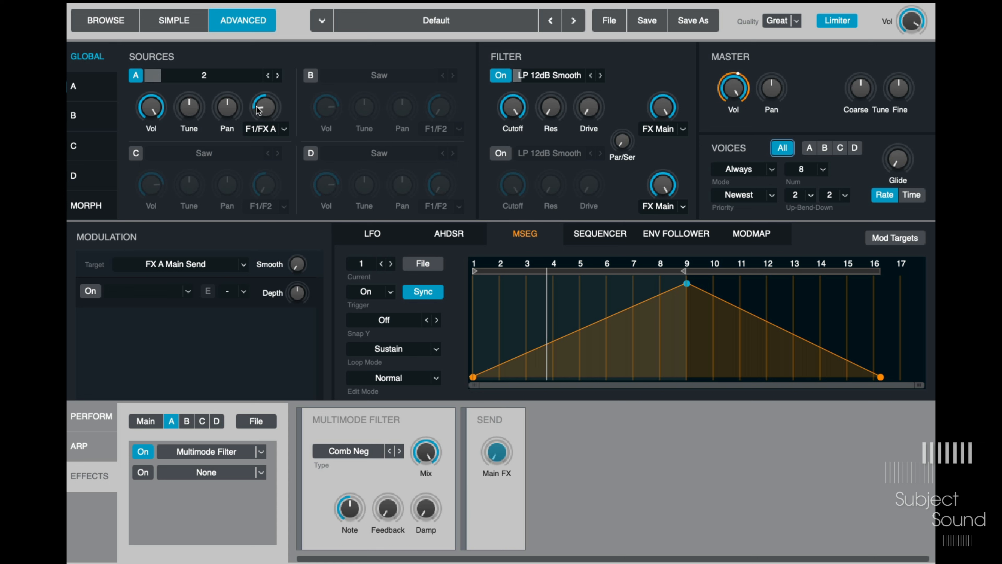
click(266, 95)
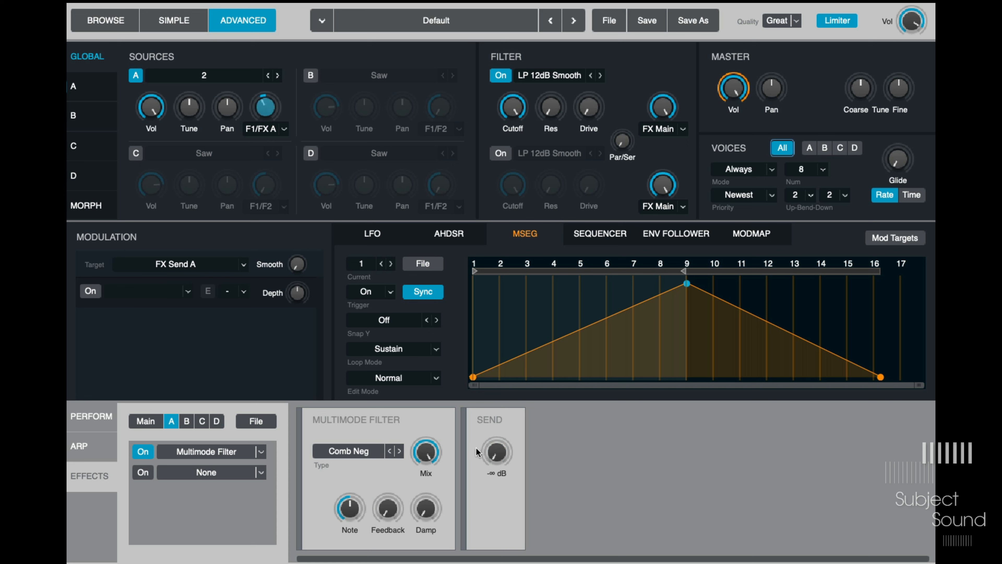
double_click(498, 453)
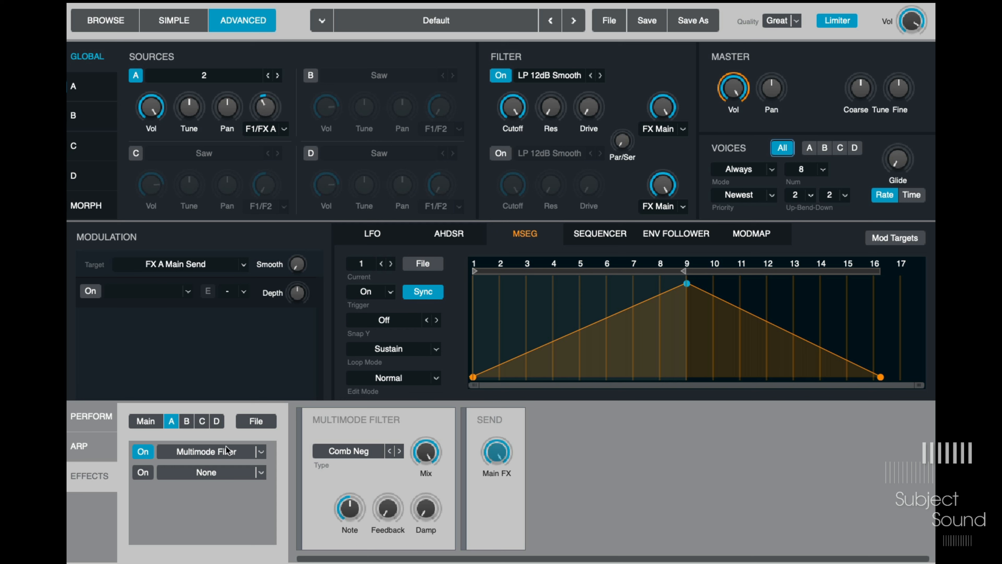
click(150, 422)
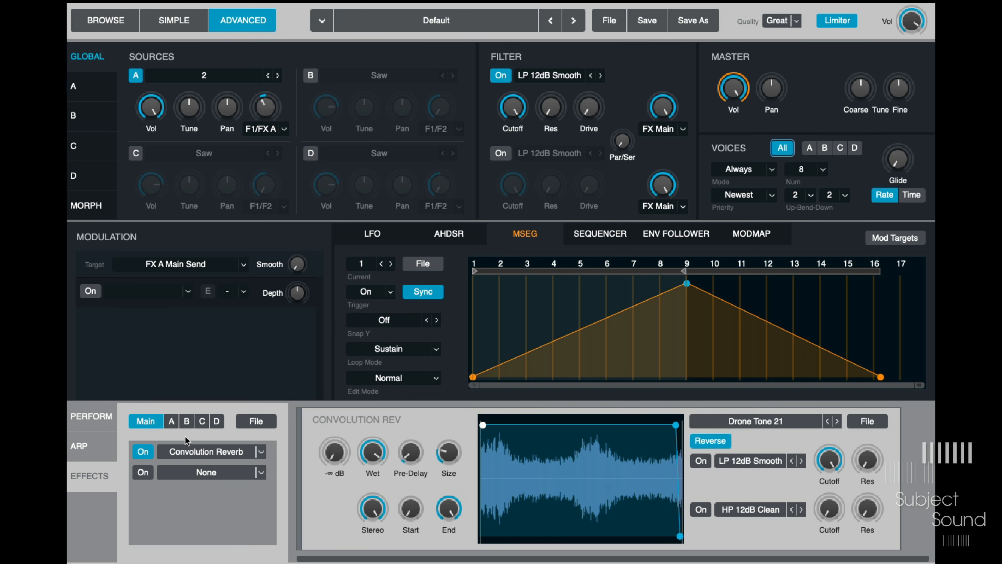
click(172, 422)
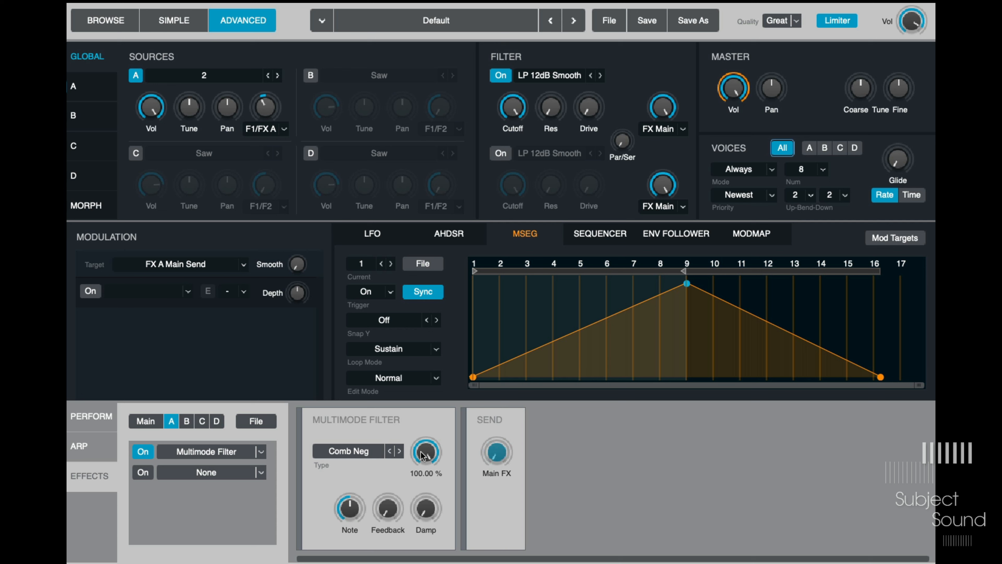
click(273, 111)
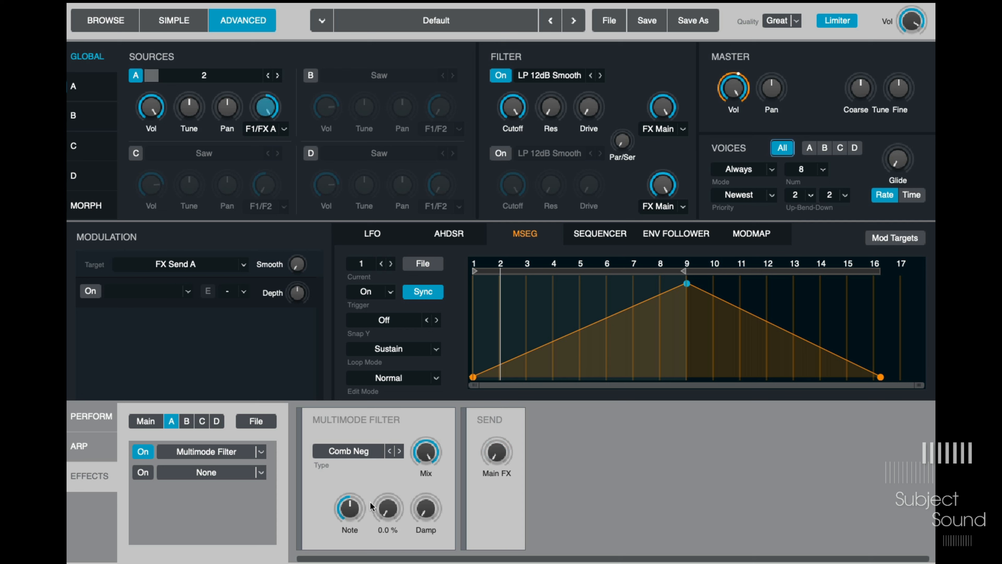
Modulate the comb filter's Note with the KeyFollow note property and raise its Feedback to about 93.33 %
right_click(355, 508)
mouse_move(427, 472)
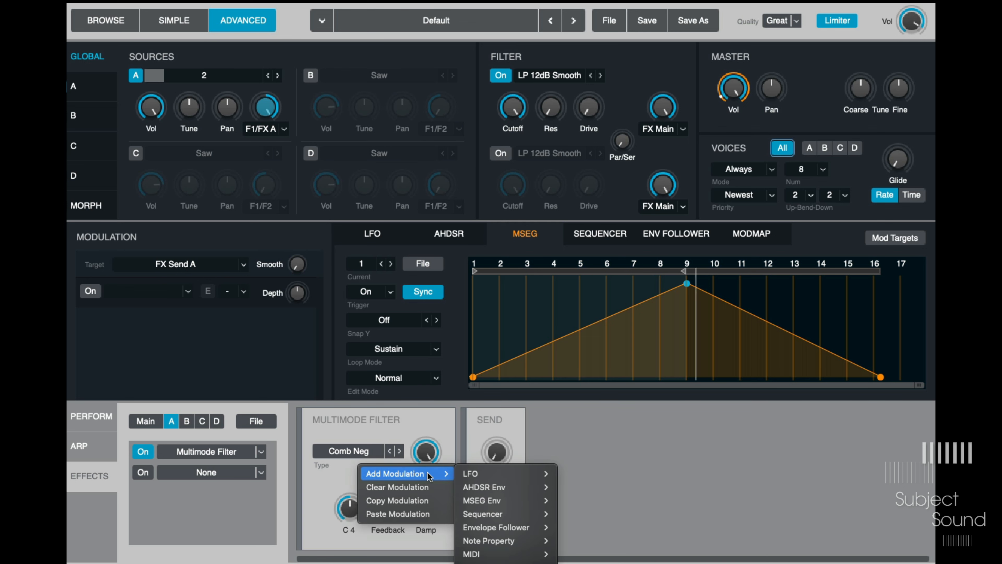
mouse_move(494, 560)
mouse_move(502, 537)
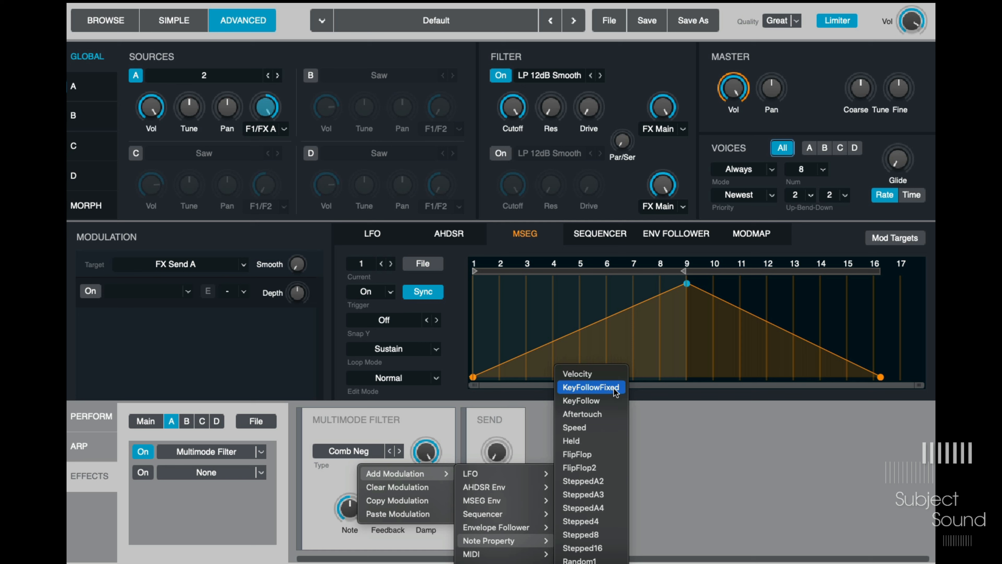
click(608, 400)
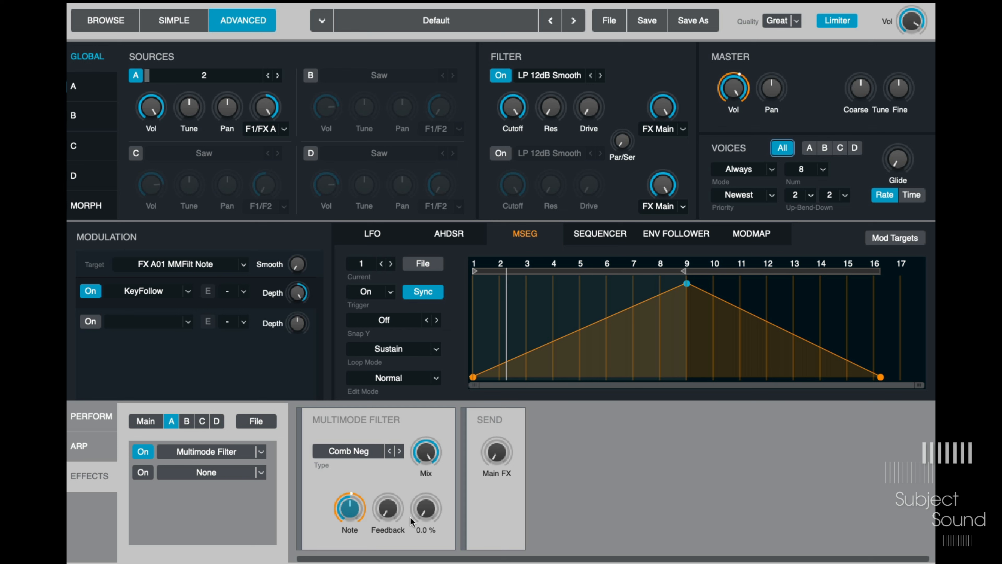
drag(387, 509, 415, 392)
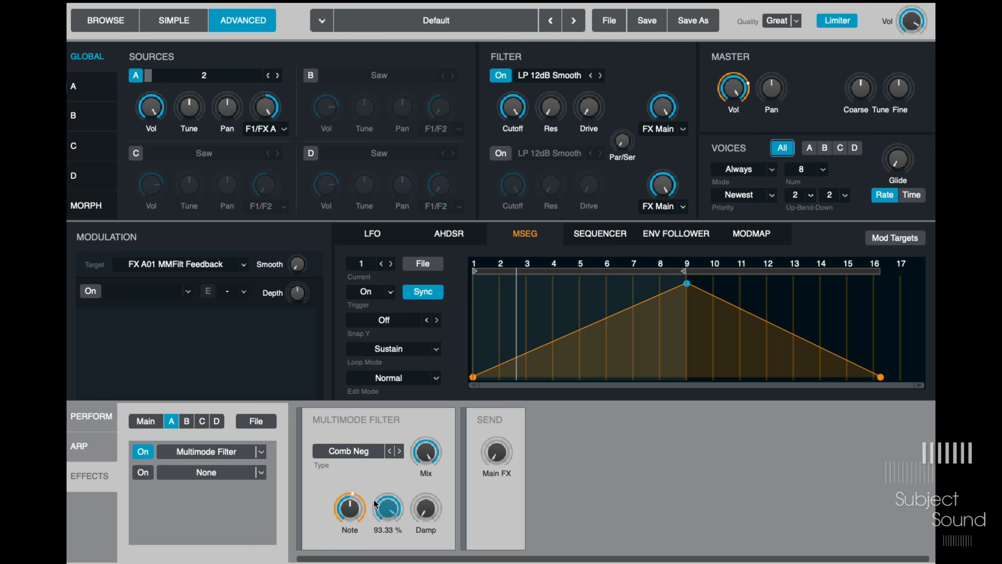
Lengthen AHDSR 1's attack to about 0.36 s and its release to about 1.5 s
click(466, 239)
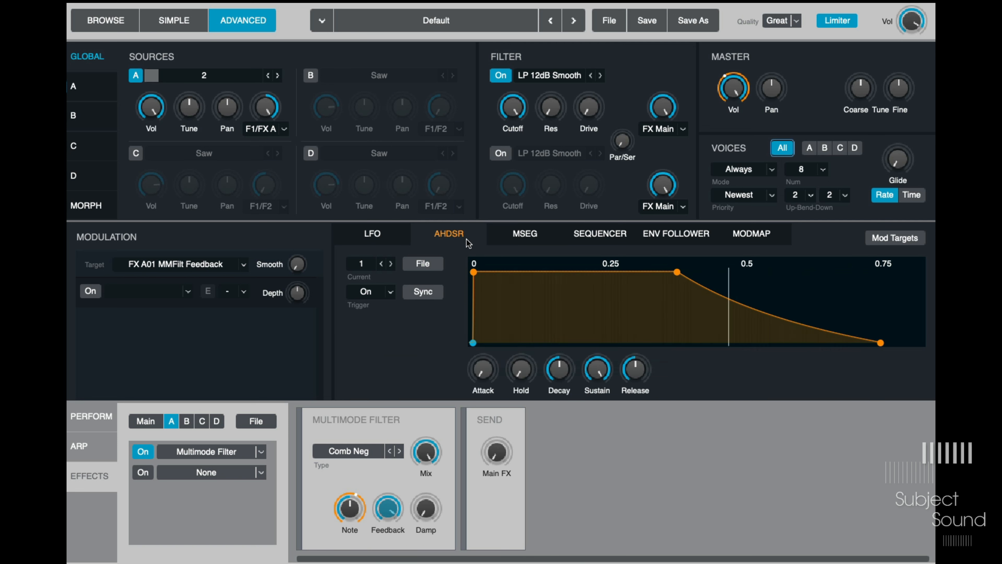
drag(489, 368, 494, 304)
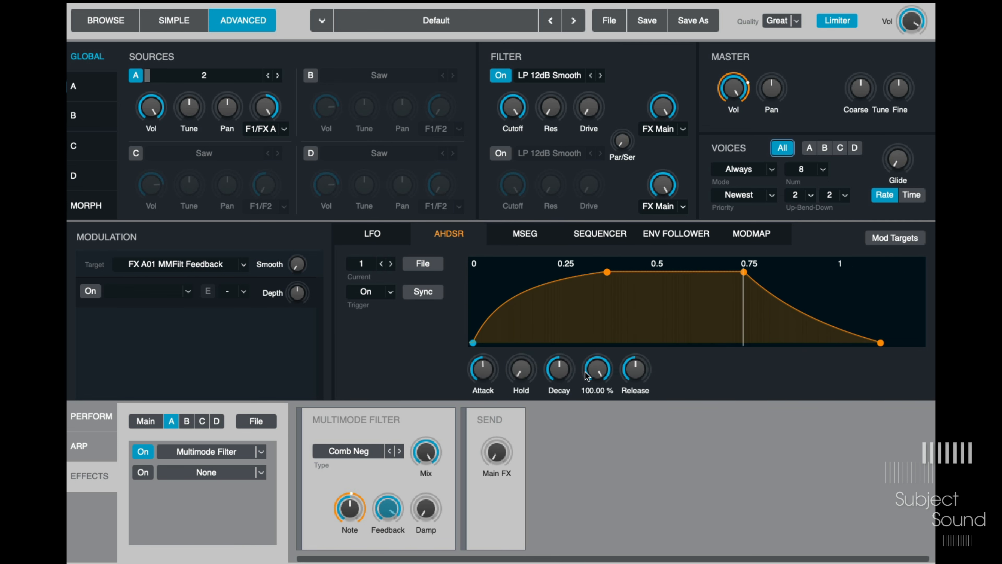
drag(634, 369, 636, 347)
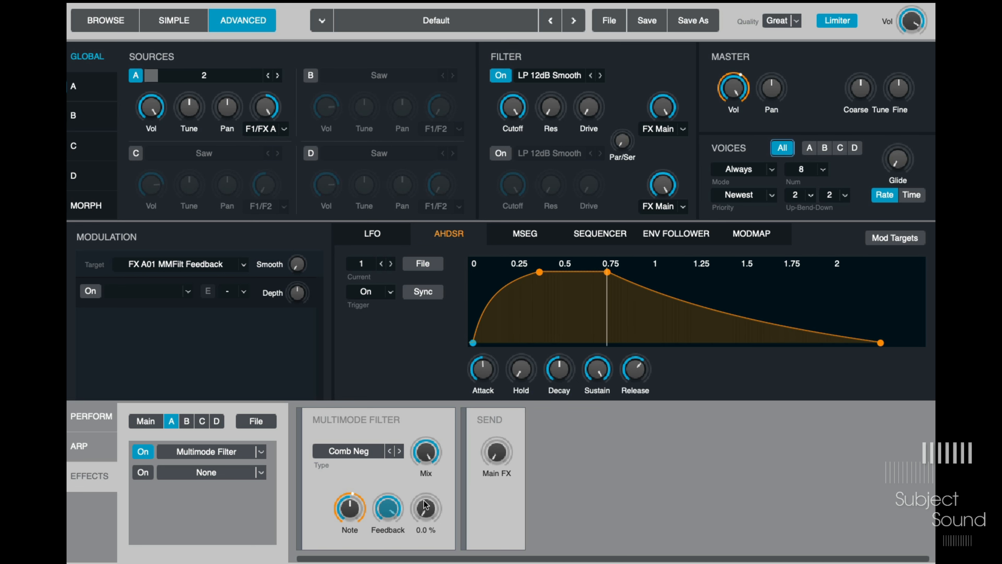
Raise the comb filter's Feedback to about 98.55 %, change its type to Comb Pos and set its Mix to about 82.15 %
drag(388, 514, 389, 511)
click(435, 450)
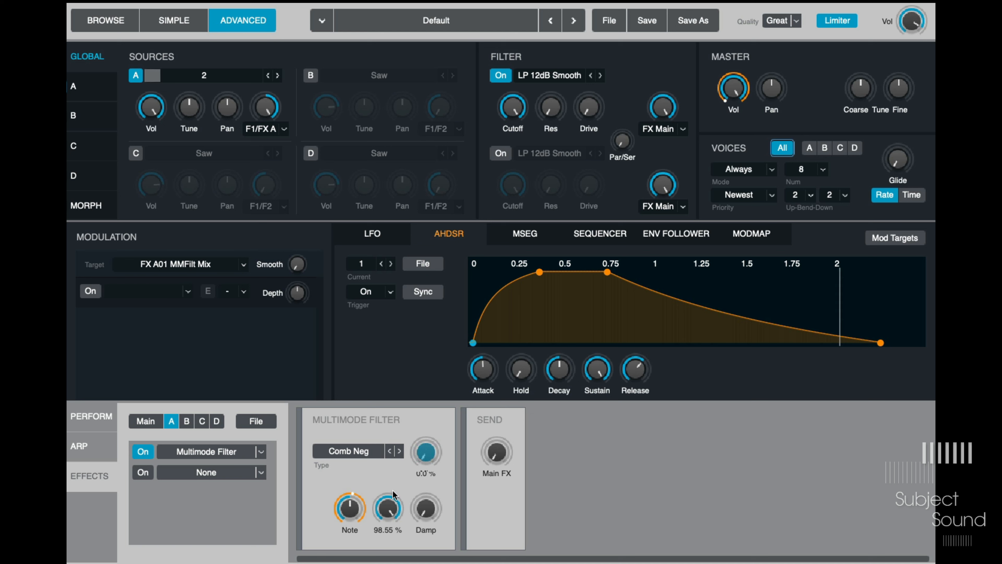
click(400, 450)
drag(434, 457, 454, 352)
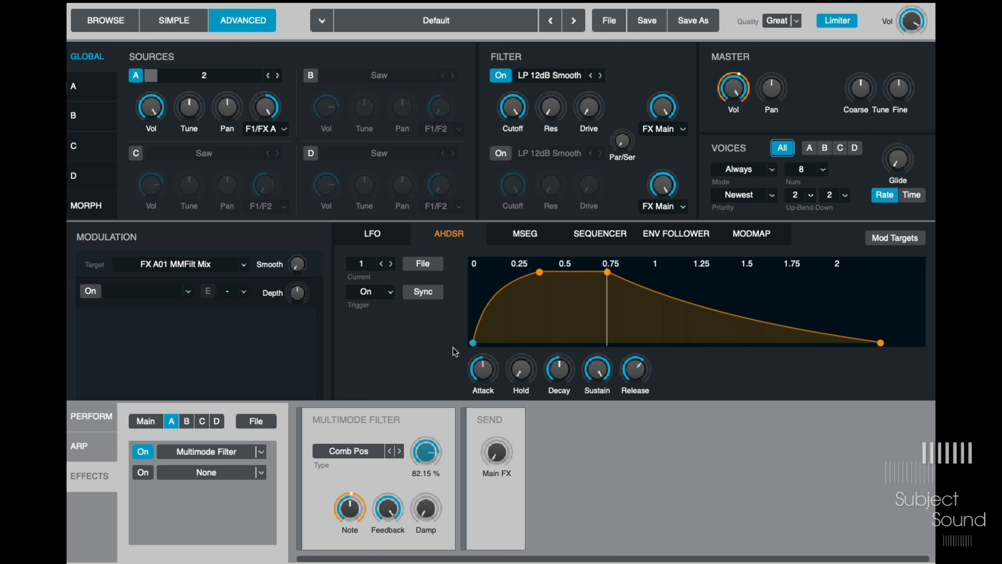
mouse_move(345, 515)
Vary source A's send between F1 and FX A while comparing the Main and A effect racks
click(264, 106)
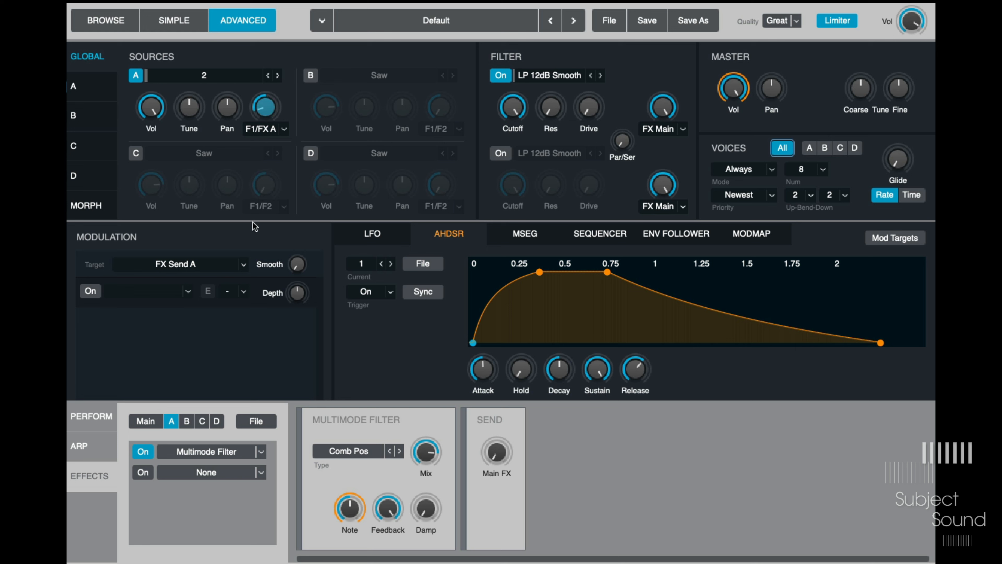
click(146, 422)
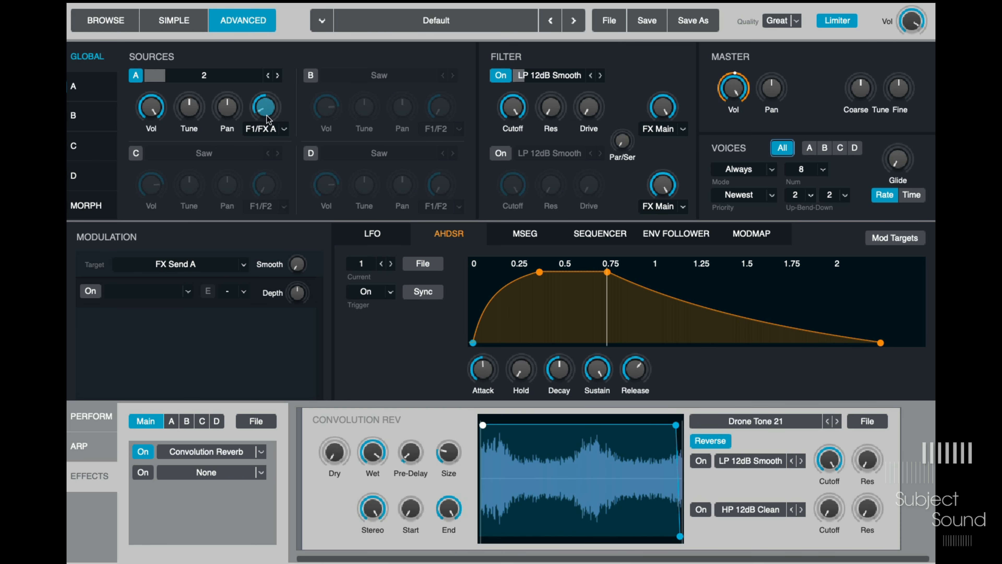
mouse_move(160, 97)
mouse_move(920, 23)
click(171, 421)
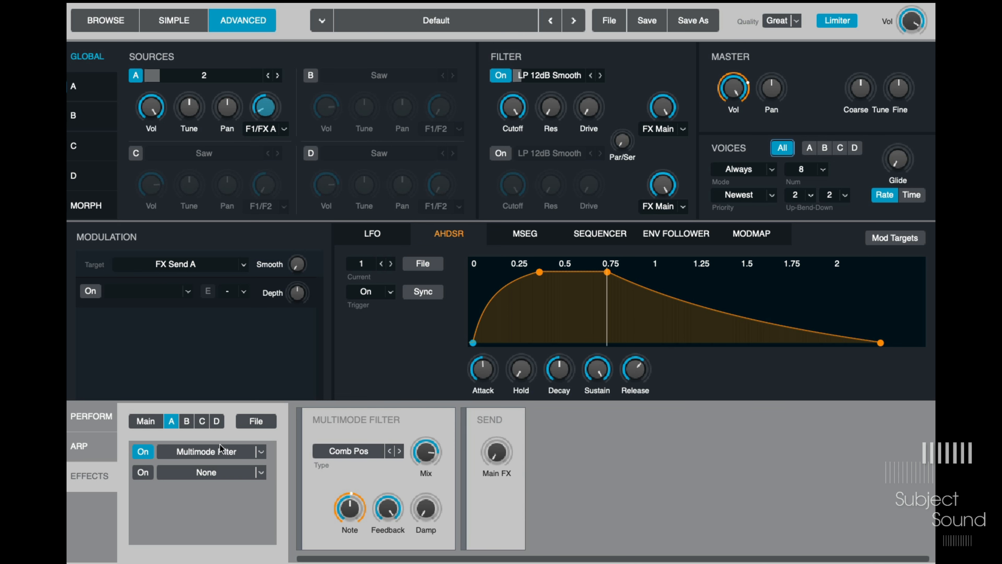
mouse_move(493, 473)
mouse_move(437, 503)
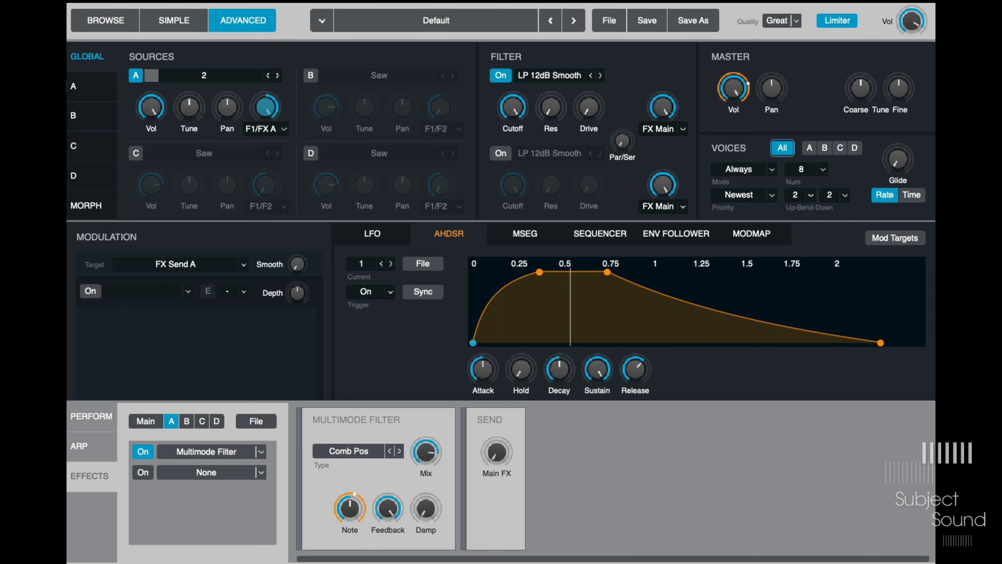
Add an Acoustic Reverb to the second slot of effect rack A and adjust its Mix
click(260, 472)
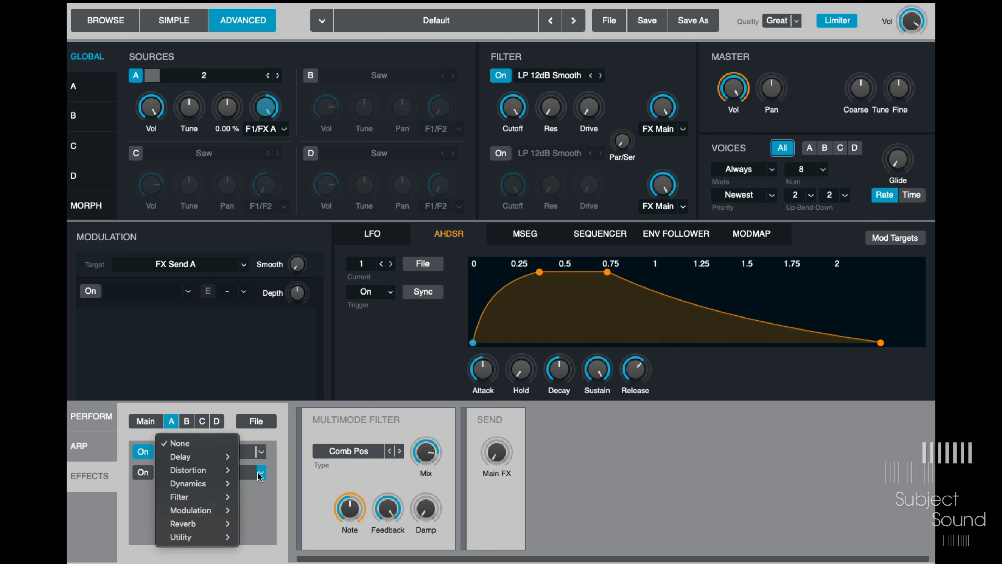
mouse_move(204, 526)
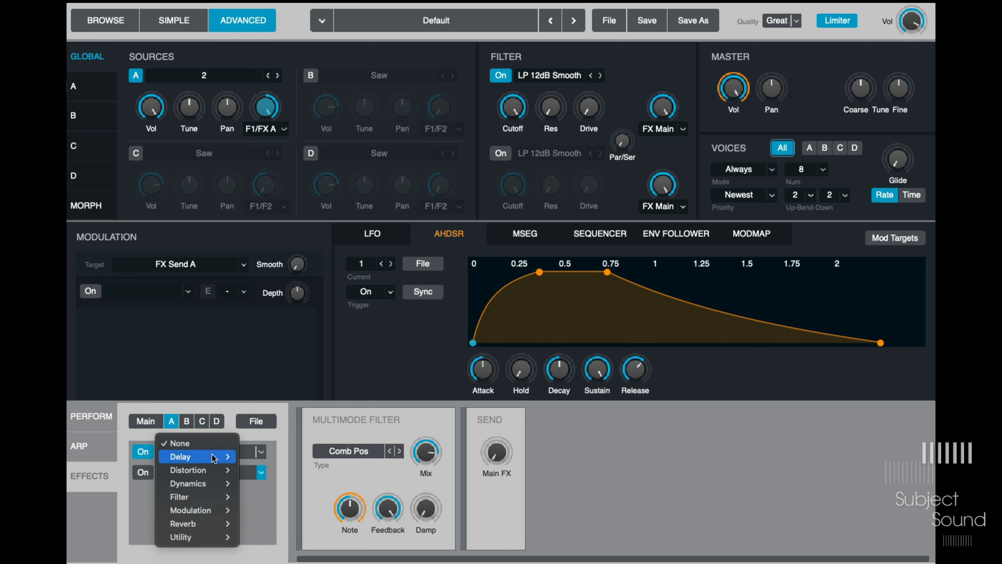
click(251, 524)
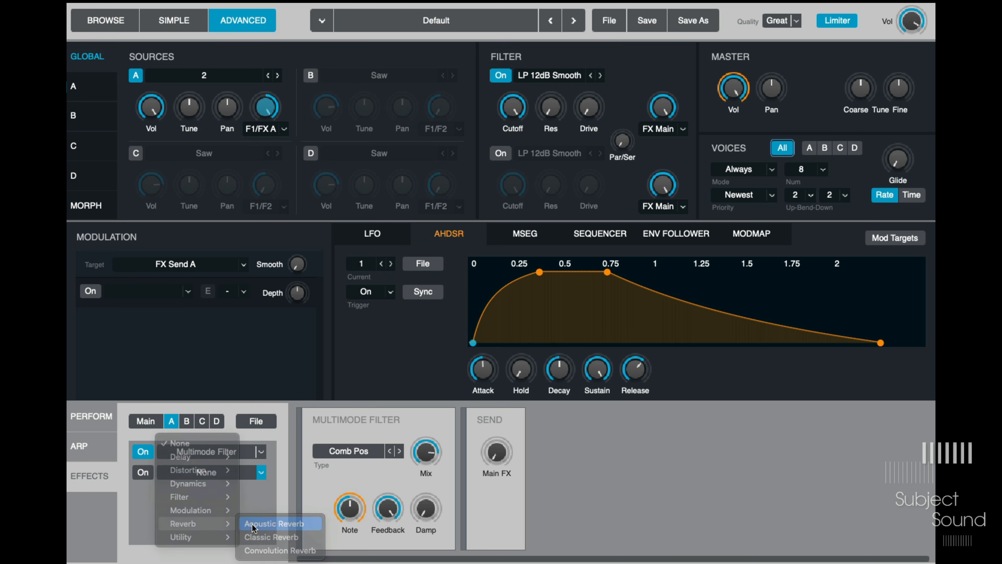
click(749, 446)
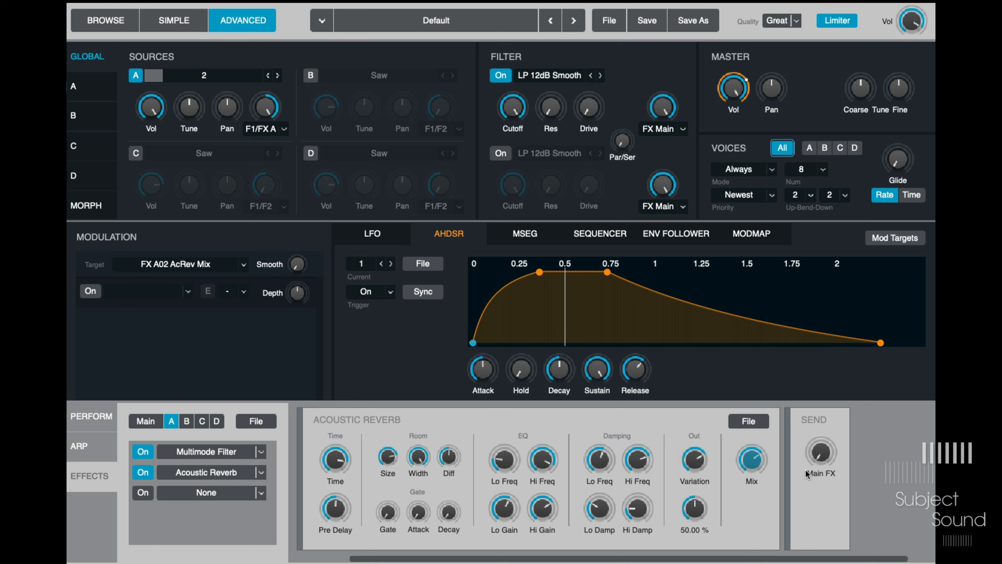
Raise rack A's send to Main FX to about -11.8 dB and centre source A's send between F1 and FX A
click(822, 454)
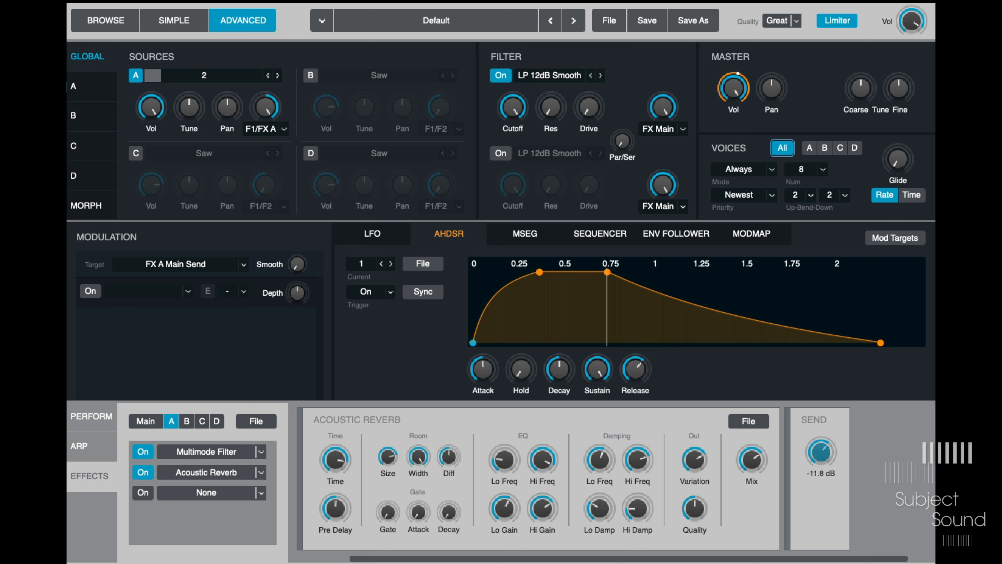
click(265, 107)
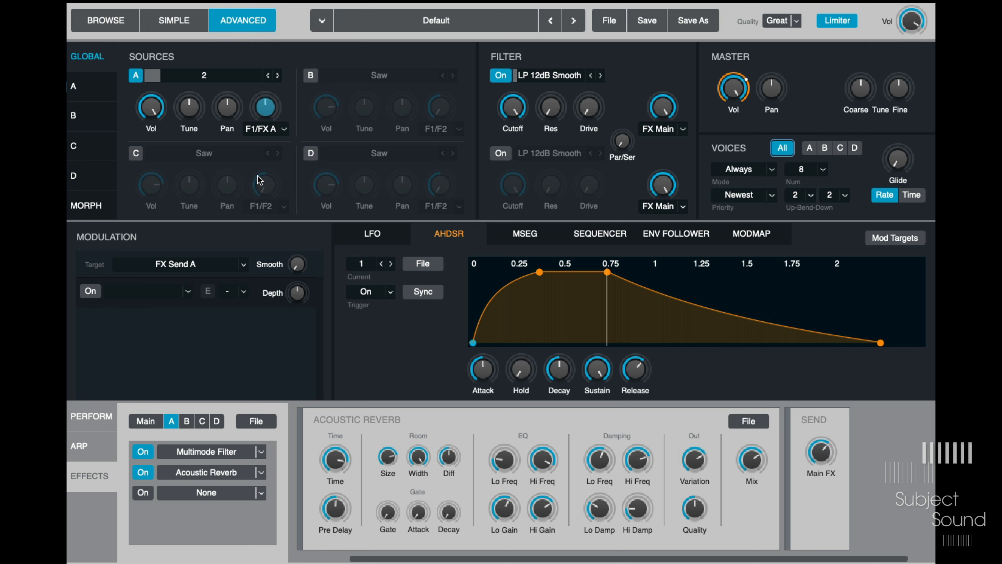
Try source A's coarse tune at 12 semitones, reset it to 0 and modulate it with a new tempo-synced MSEG
click(93, 88)
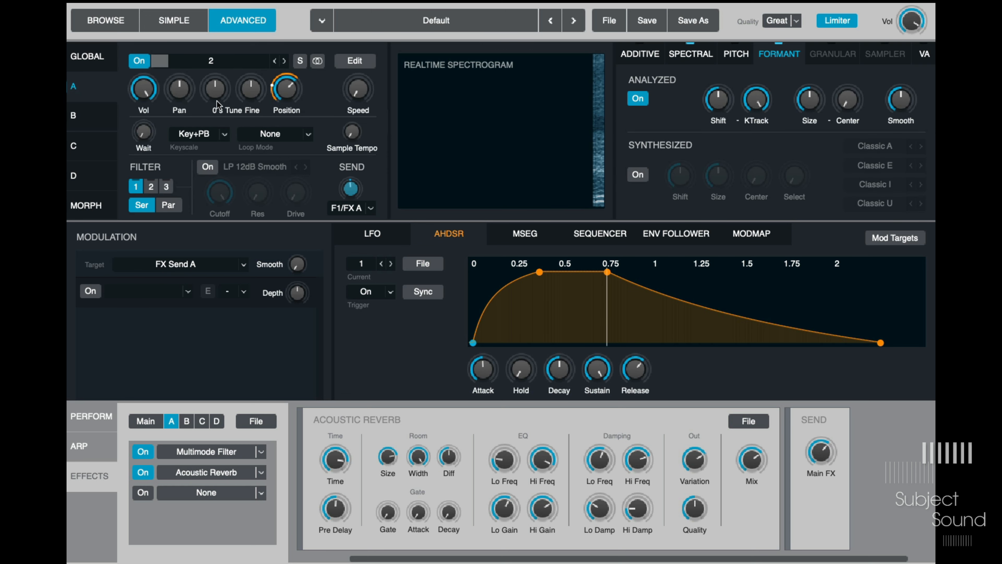
click(221, 75)
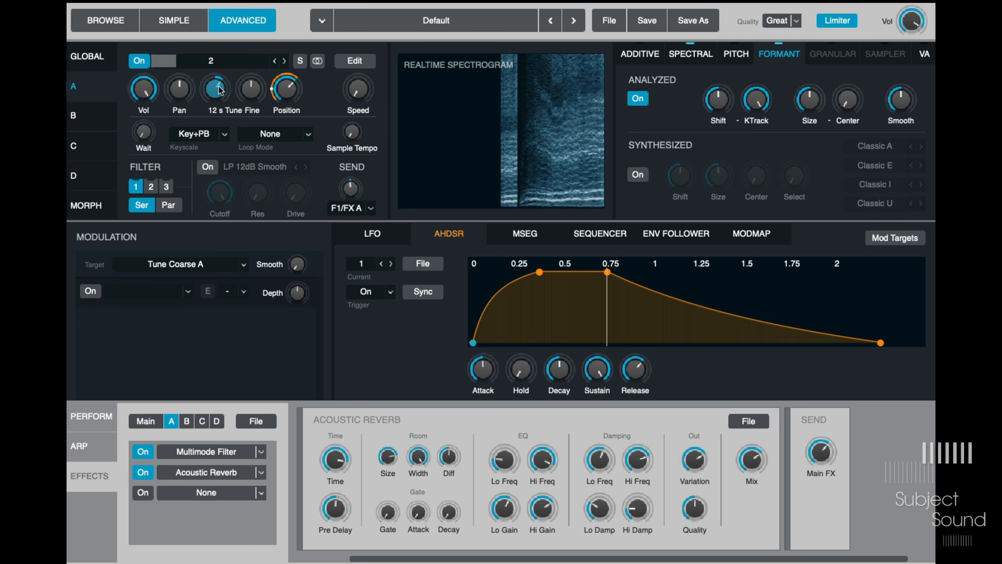
click(527, 235)
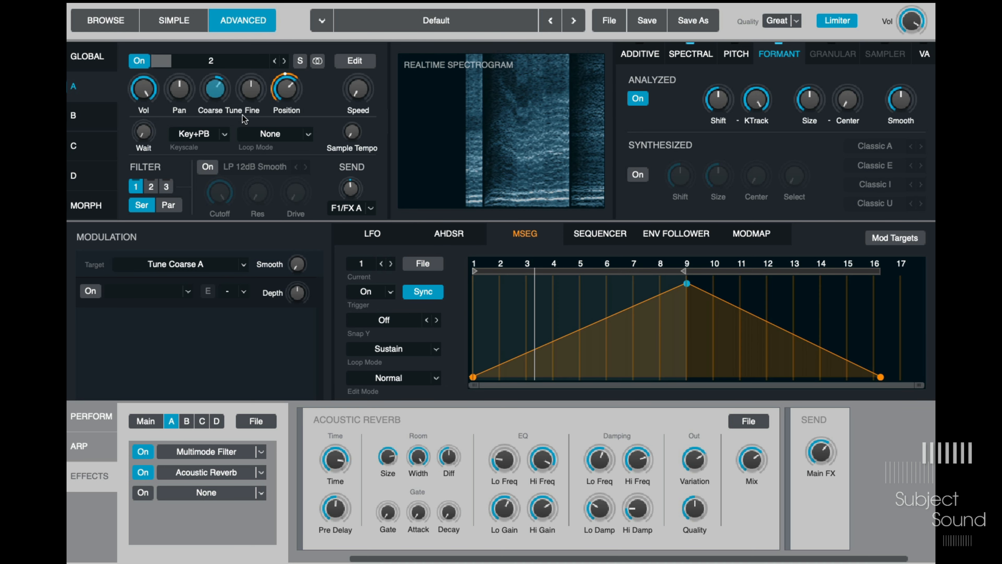
right_click(214, 89)
mouse_move(268, 108)
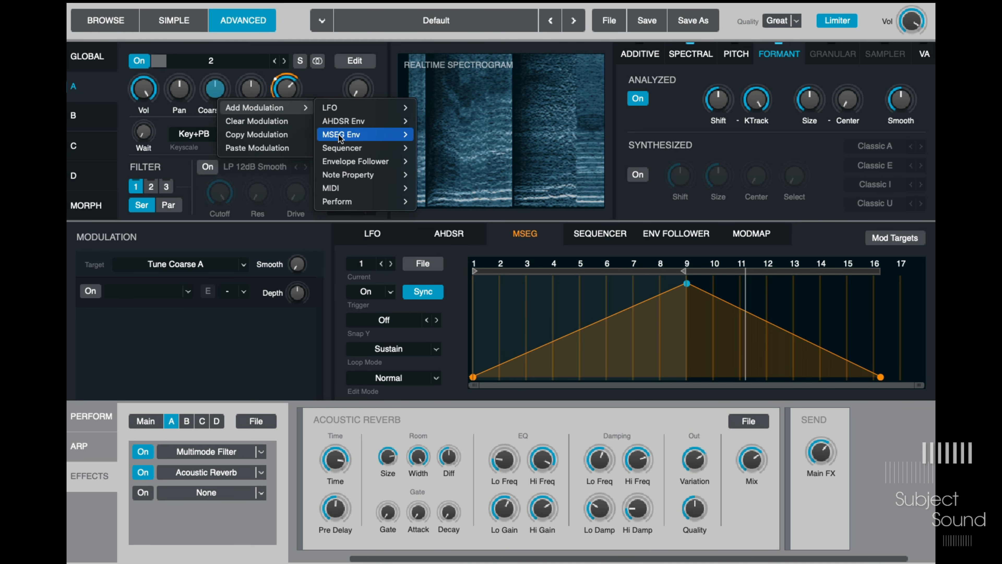
mouse_move(363, 134)
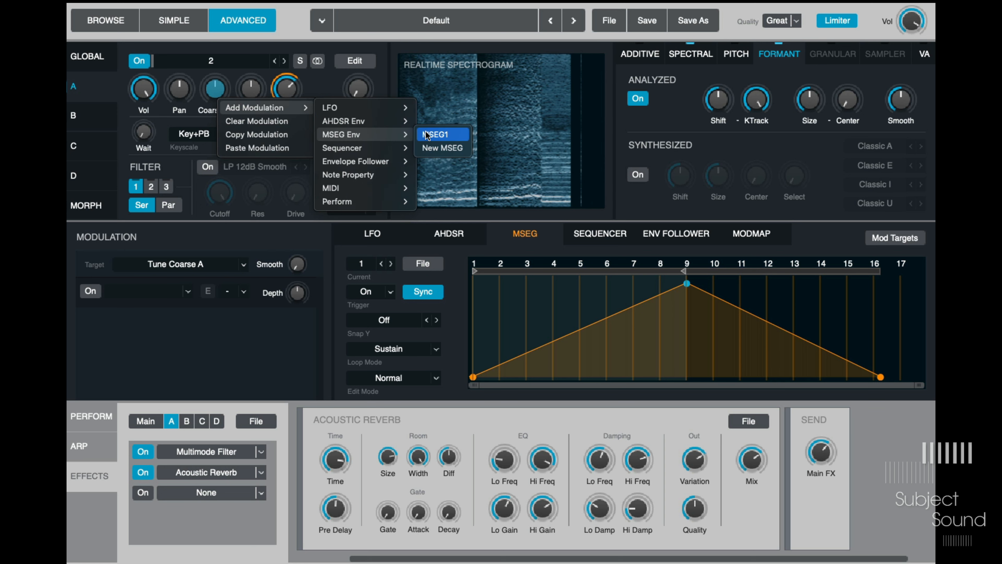
click(434, 148)
click(426, 292)
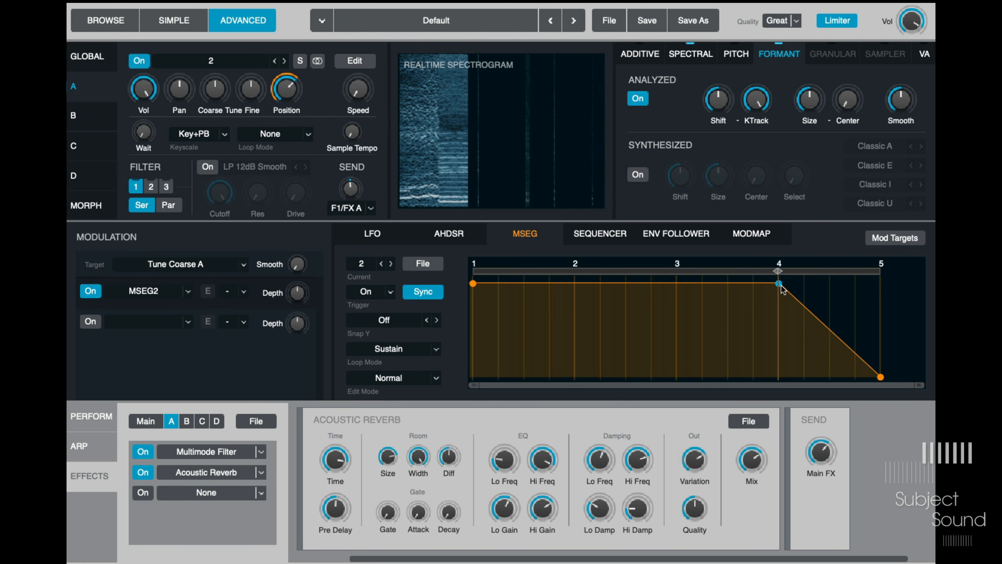
Lengthen MSEG 2, lower its first point to 0 % and add two breakpoints forming a vertical step
mouse_move(879, 376)
mouse_down()
mouse_move(795, 381)
mouse_move(889, 376)
mouse_move(880, 376)
mouse_up()
drag(630, 283, 883, 276)
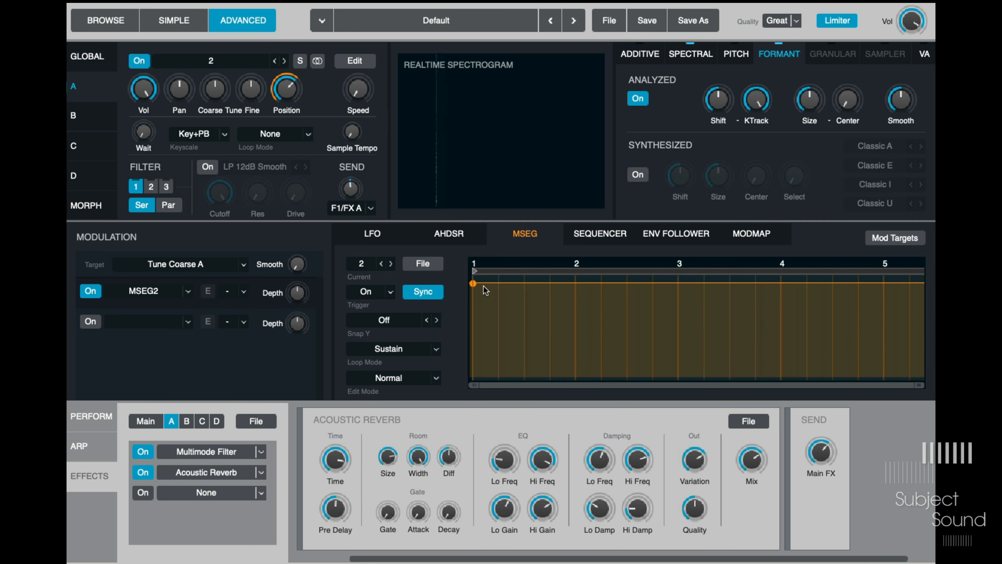
drag(473, 283, 509, 412)
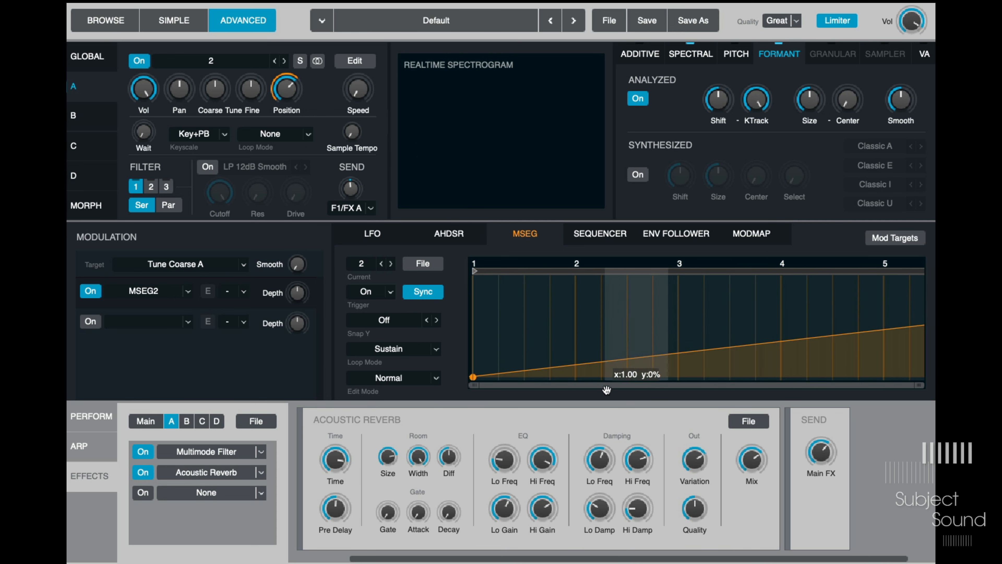
double_click(606, 351)
double_click(599, 312)
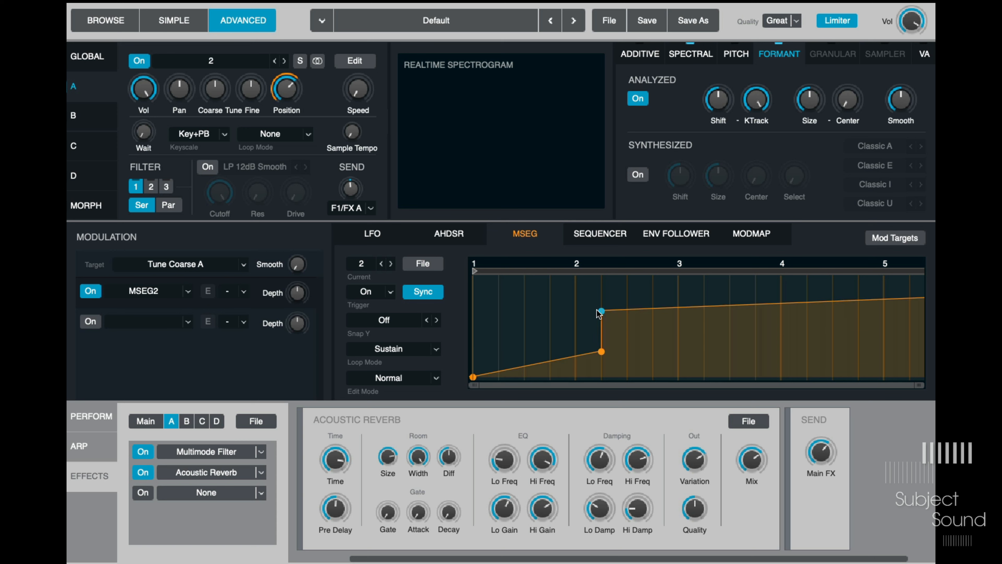
Set MSEG 2's vertical snap to 1/12 and move the step to beat 2, rising from 0 to 7/12
click(383, 320)
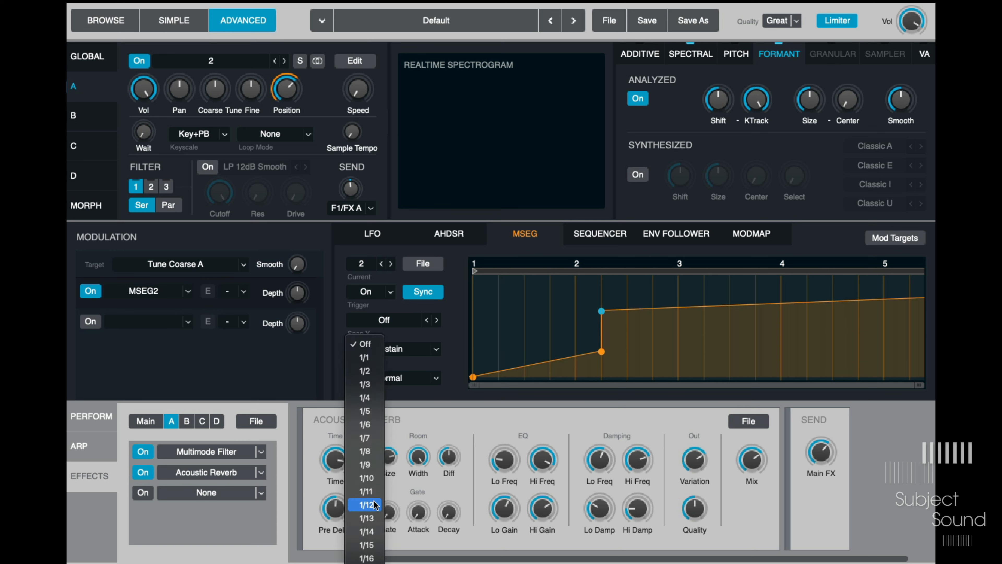
click(538, 402)
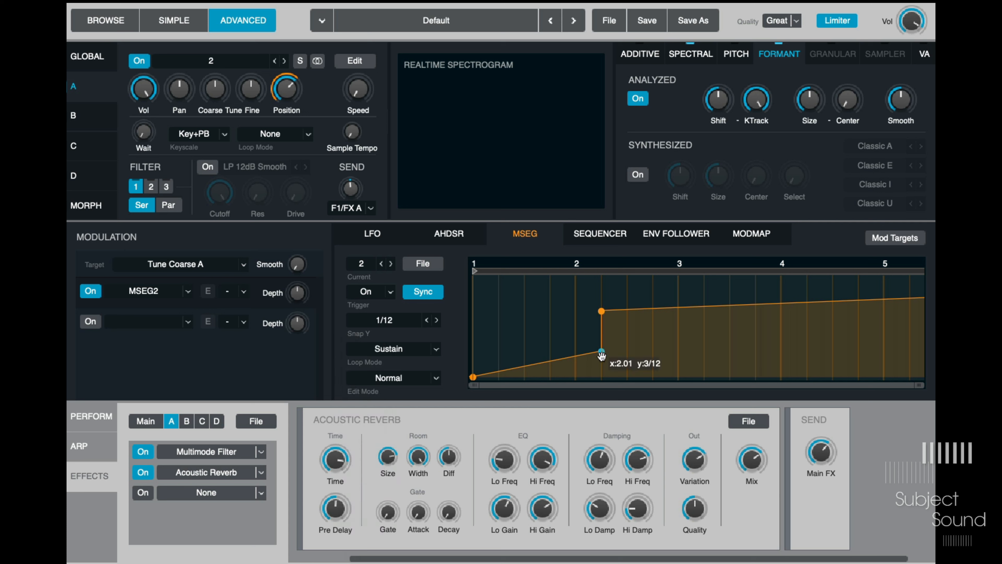
drag(602, 352, 568, 322)
drag(605, 336, 590, 362)
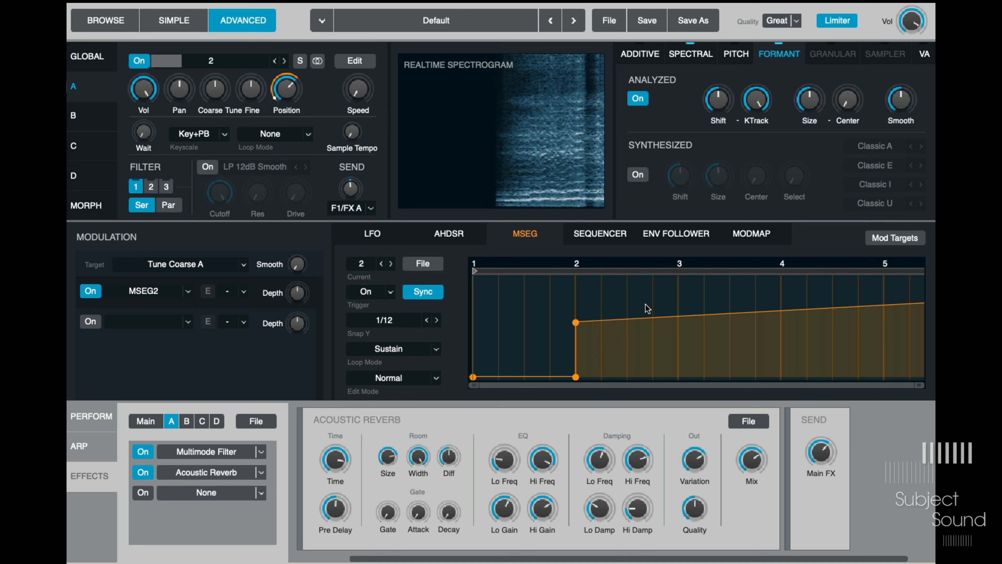
Hold MSEG 2 at 7/12 until beat 6, with a drop to 0 there that continues to the end at beat 9
double_click(651, 308)
drag(652, 308, 654, 322)
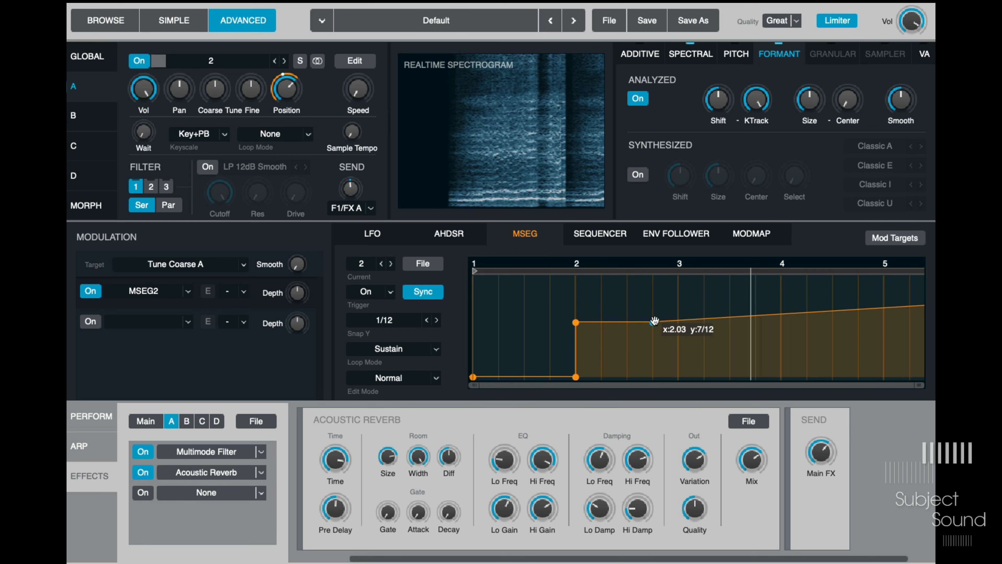
mouse_move(918, 387)
mouse_down()
mouse_move(874, 389)
mouse_move(926, 389)
mouse_up()
drag(880, 284, 881, 322)
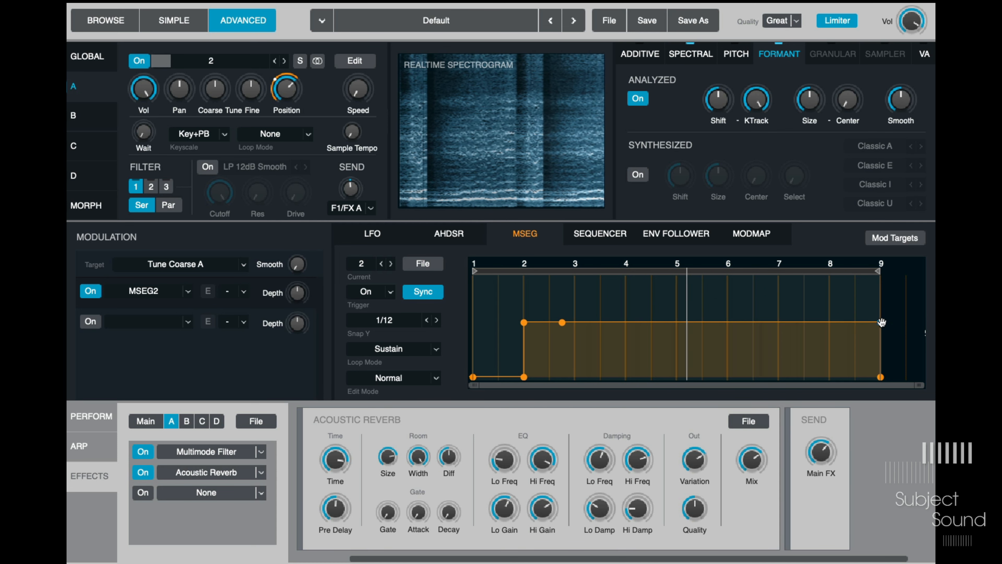
drag(740, 323, 707, 391)
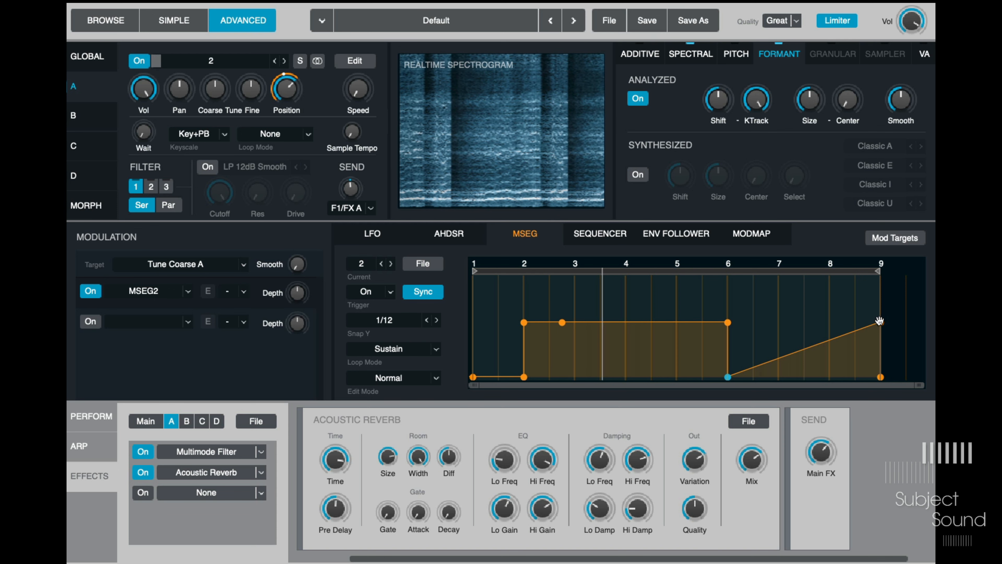
drag(880, 322, 878, 380)
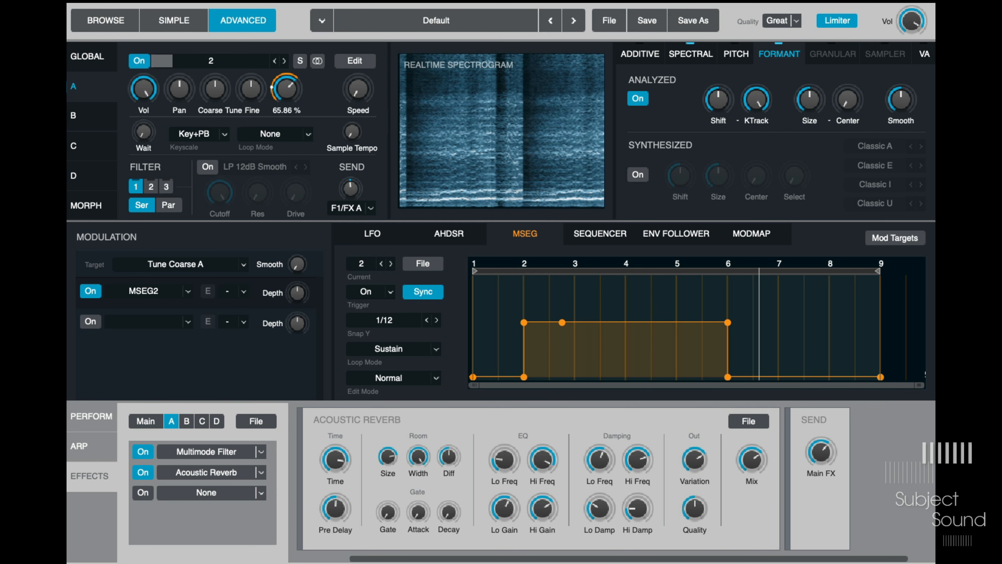
Try a depth of 12 st for MSEG2's modulation of source A's coarse tune and turn the depth negative
drag(220, 87, 229, 68)
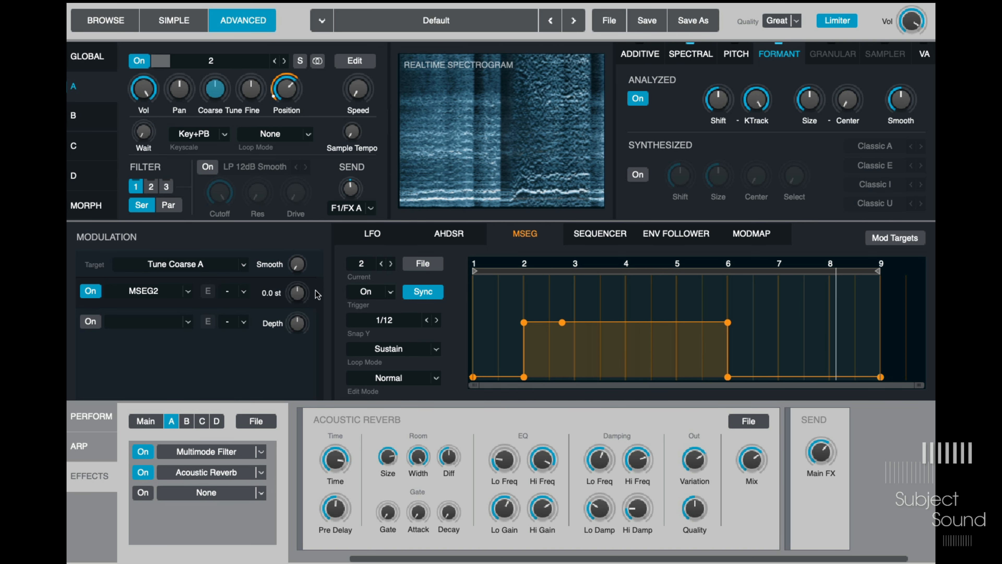
drag(298, 292, 306, 291)
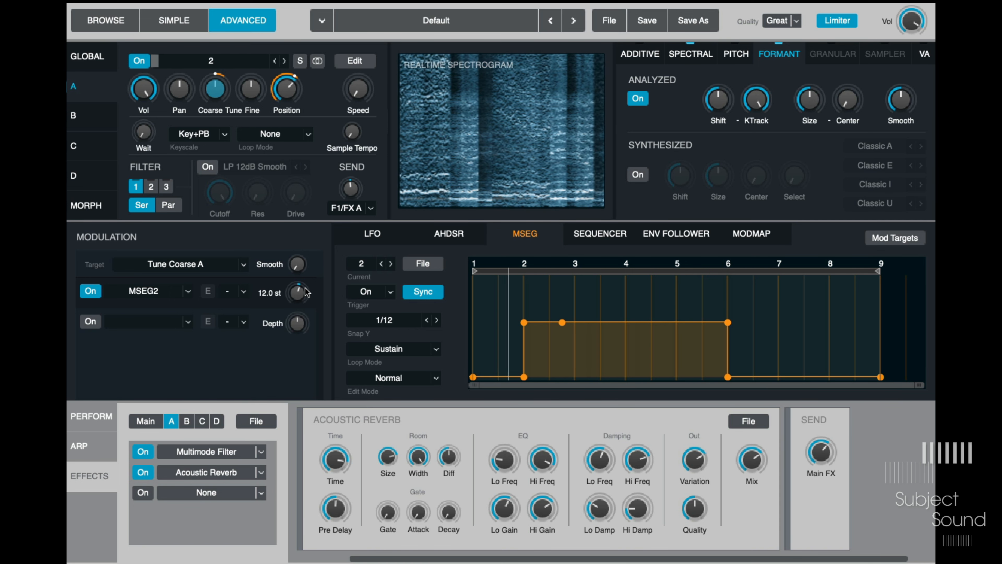
mouse_move(299, 295)
mouse_down()
mouse_move(294, 311)
mouse_move(288, 302)
mouse_up()
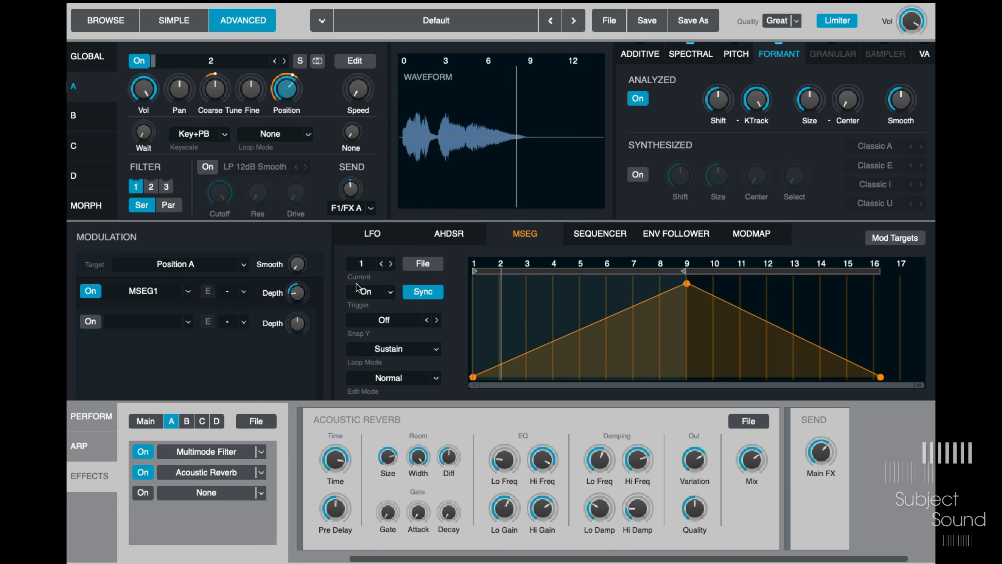
Reduce the negative depth of MSEG1 on source A's Position and set Position to about 61.69 %
mouse_move(309, 296)
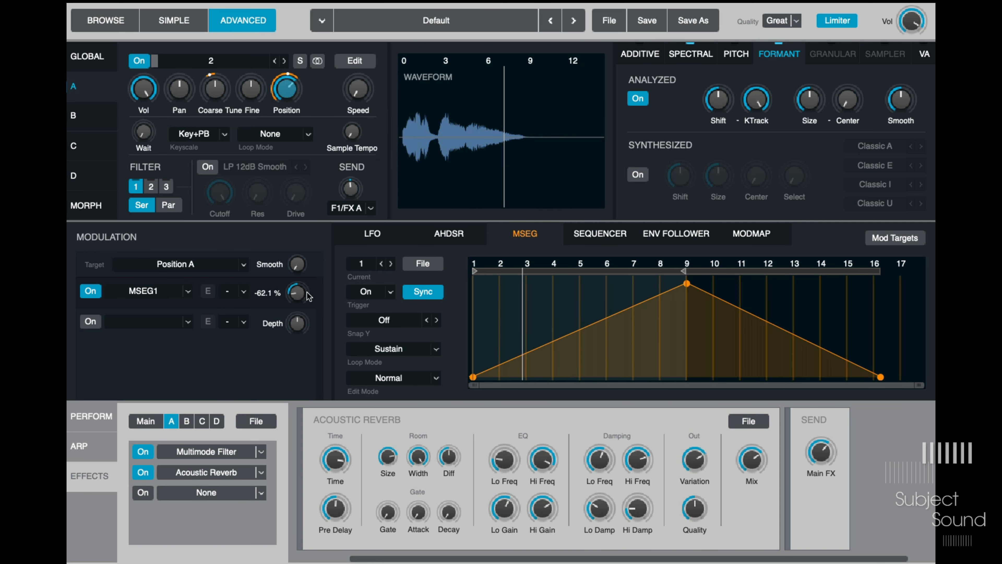
drag(302, 289, 293, 298)
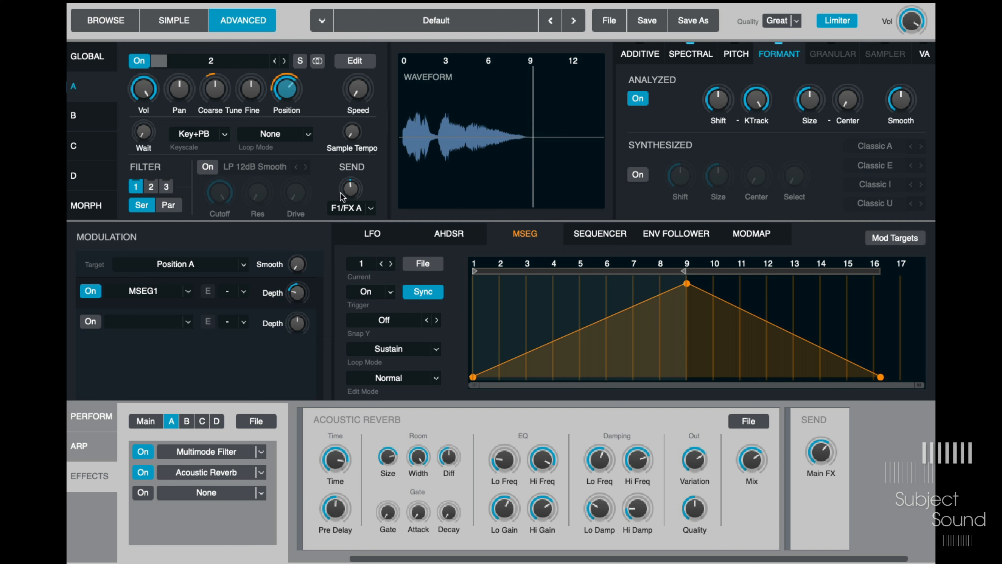
mouse_move(291, 92)
mouse_down()
mouse_move(285, 133)
mouse_move(296, 98)
mouse_up()
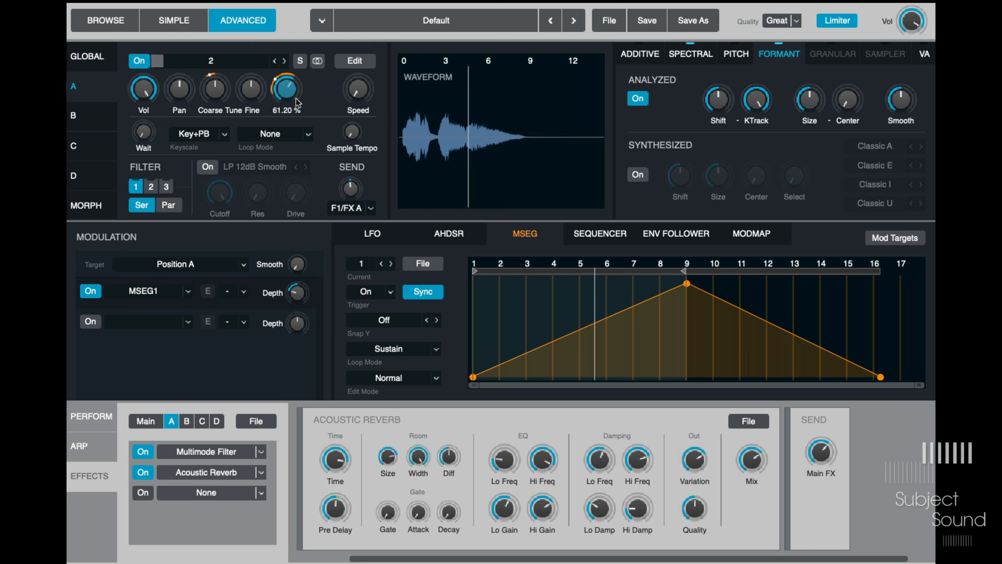
Check source A's Speed, Pitch, Spectral and Additive settings and lower its analyzed formant Shift below 0 semitones
drag(358, 91, 289, 211)
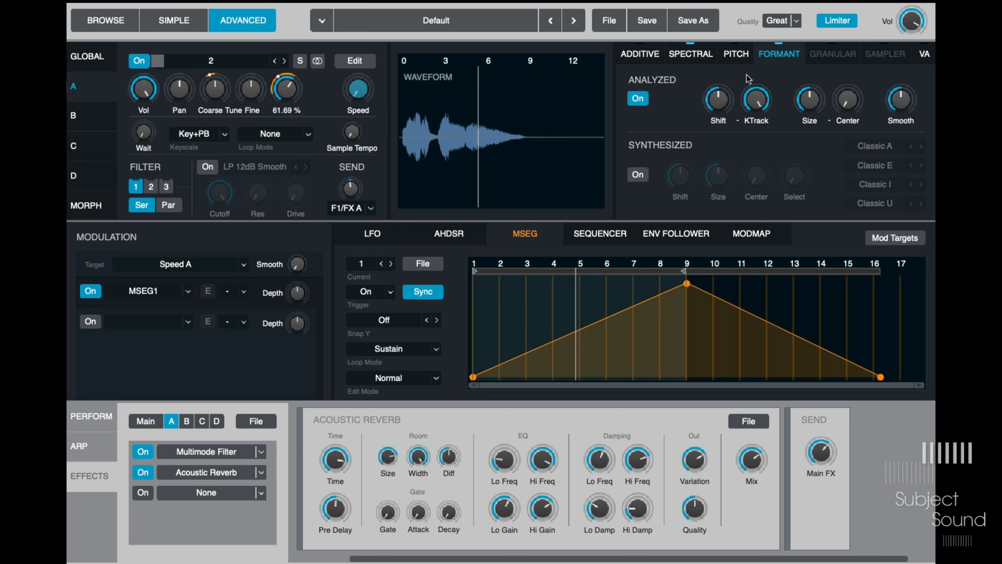
click(741, 55)
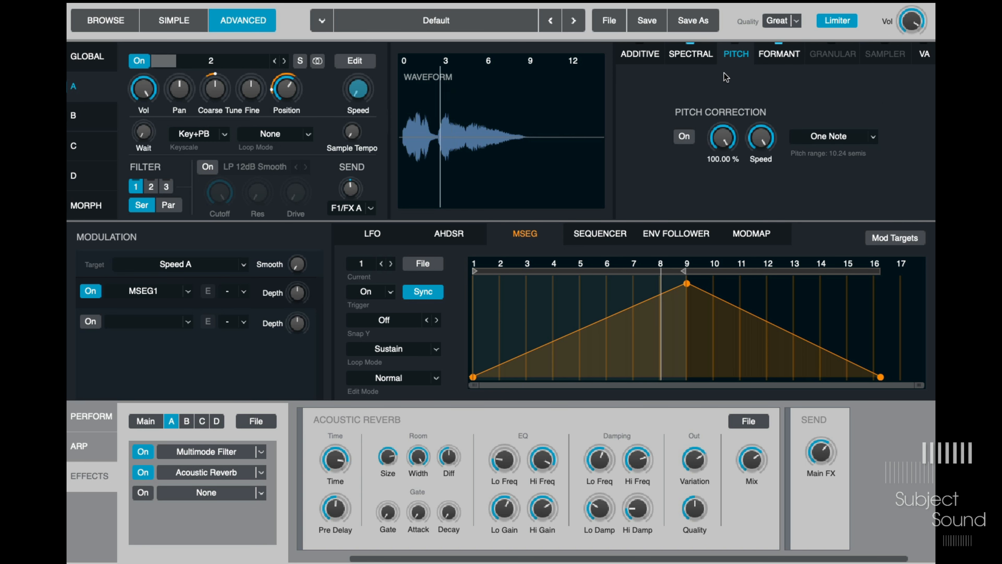
click(693, 52)
click(655, 54)
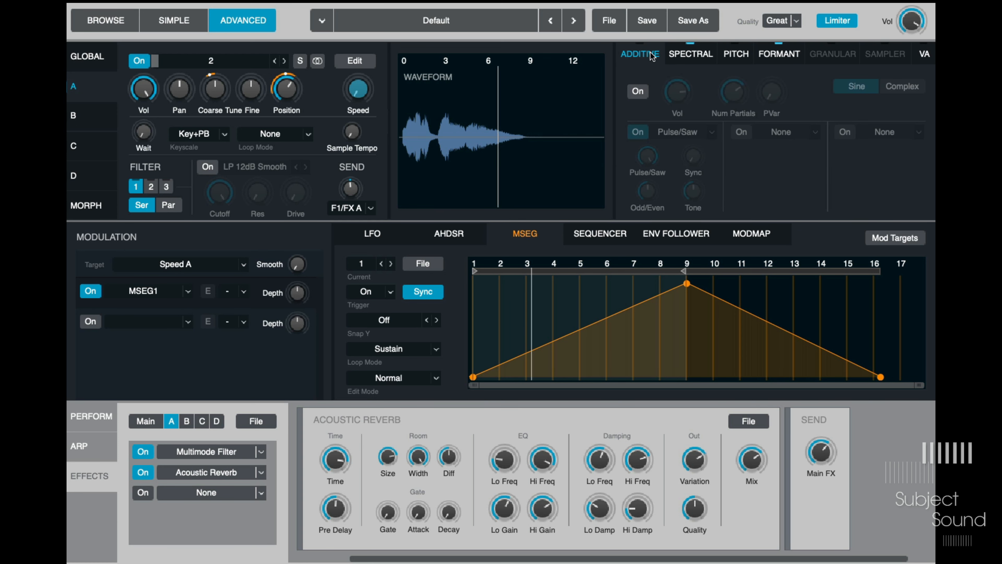
click(778, 55)
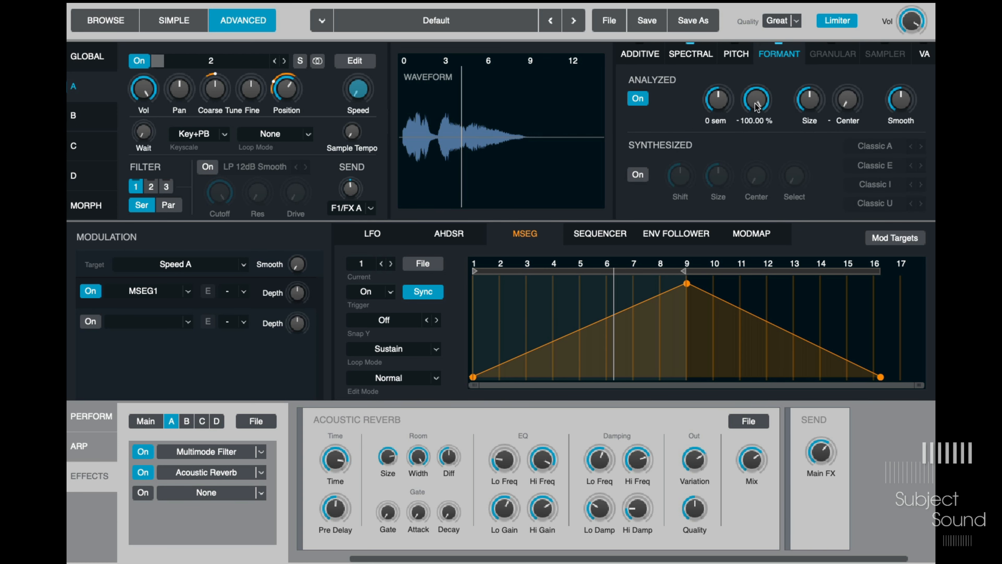
click(718, 100)
drag(718, 111, 720, 125)
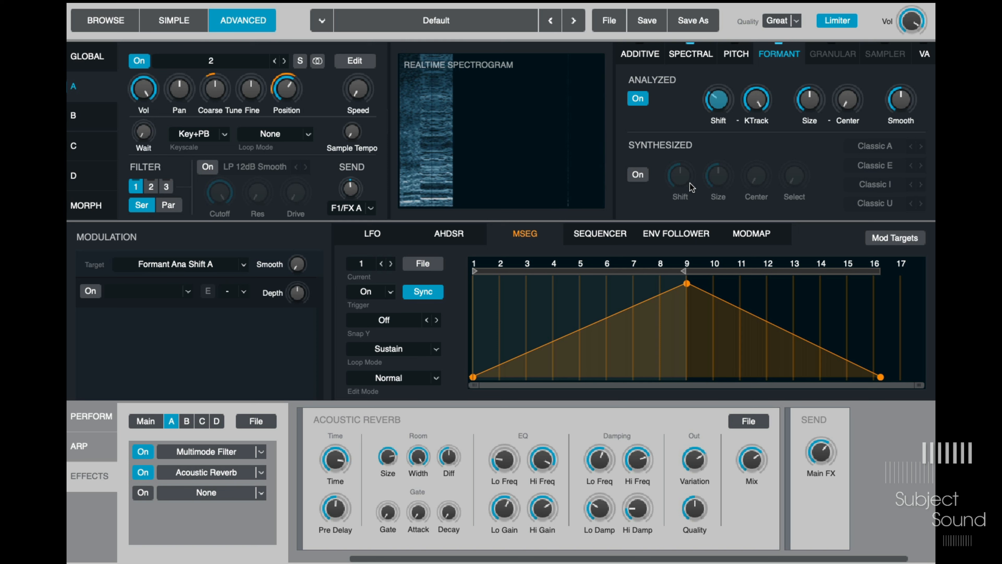
Display the MSEG2 modulation assigned to source A's coarse tune
click(215, 94)
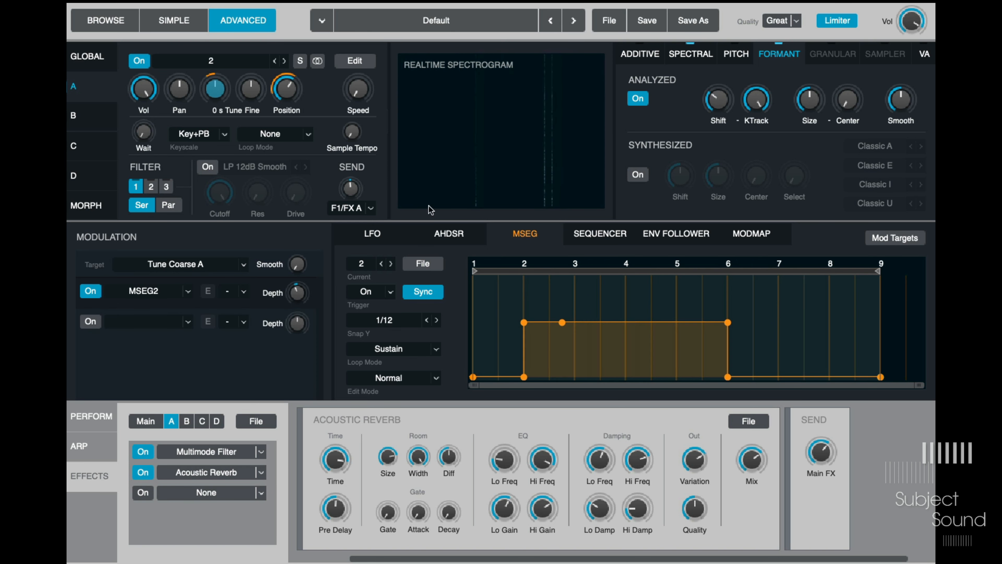